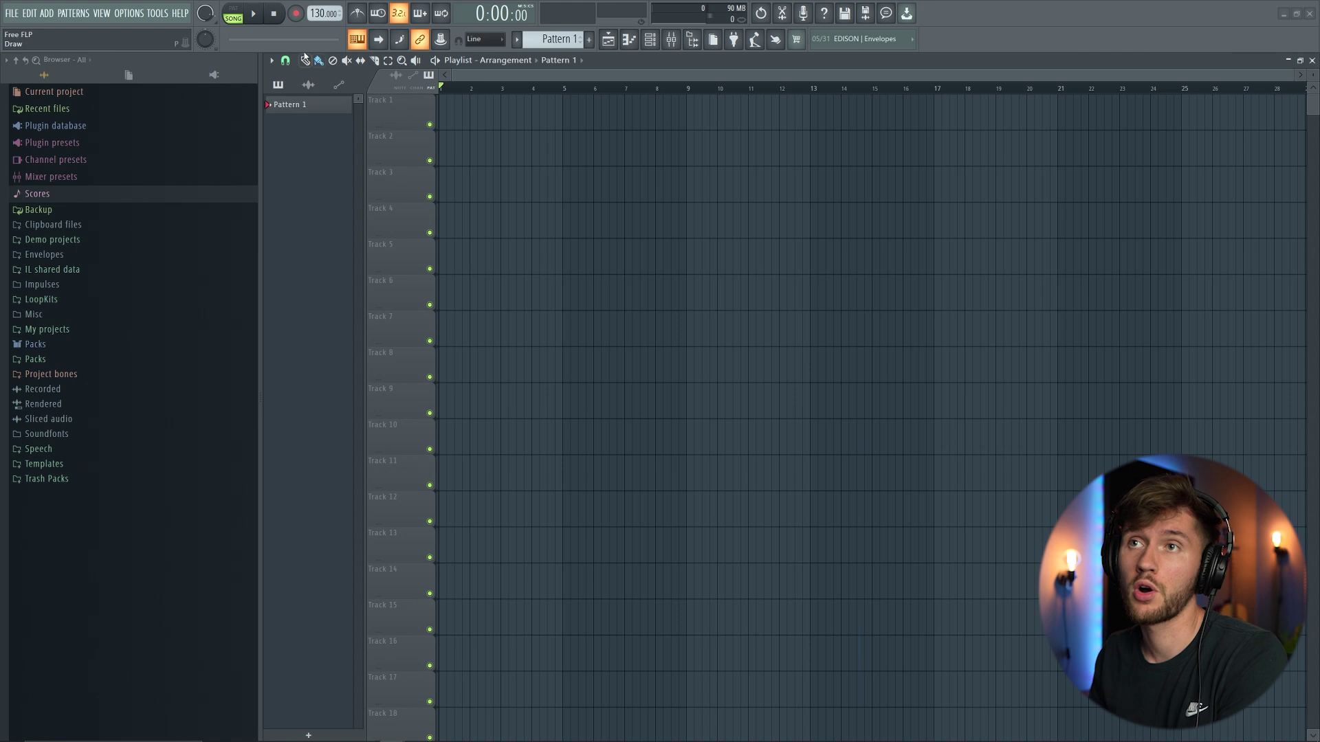
# Lower the project tempo from 130 to 122 BPM
pyautogui.moveTo(324, 13); pyautogui.dragTo(332, 47)
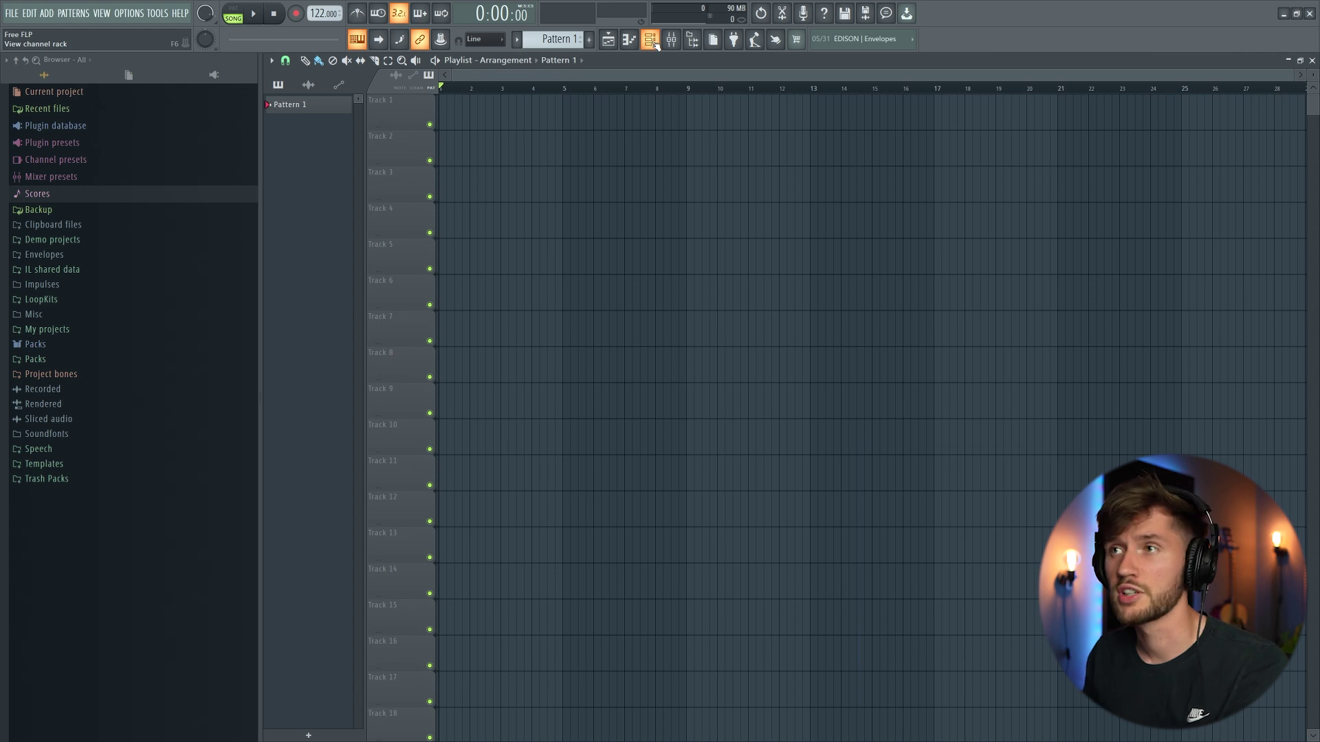
# Show the channel rack and open the Sampler channel's menu to reach its piano roll
pyautogui.click(650, 40)
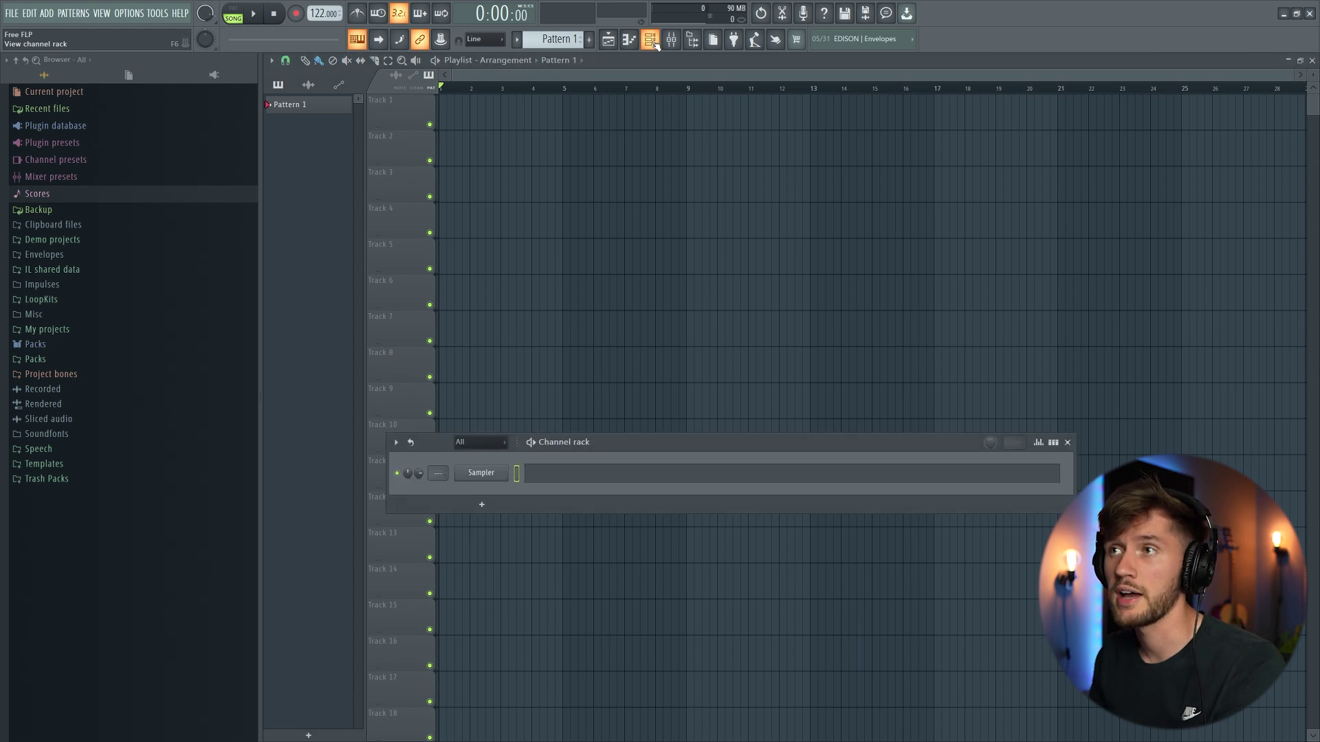
pyautogui.rightClick(495, 473)
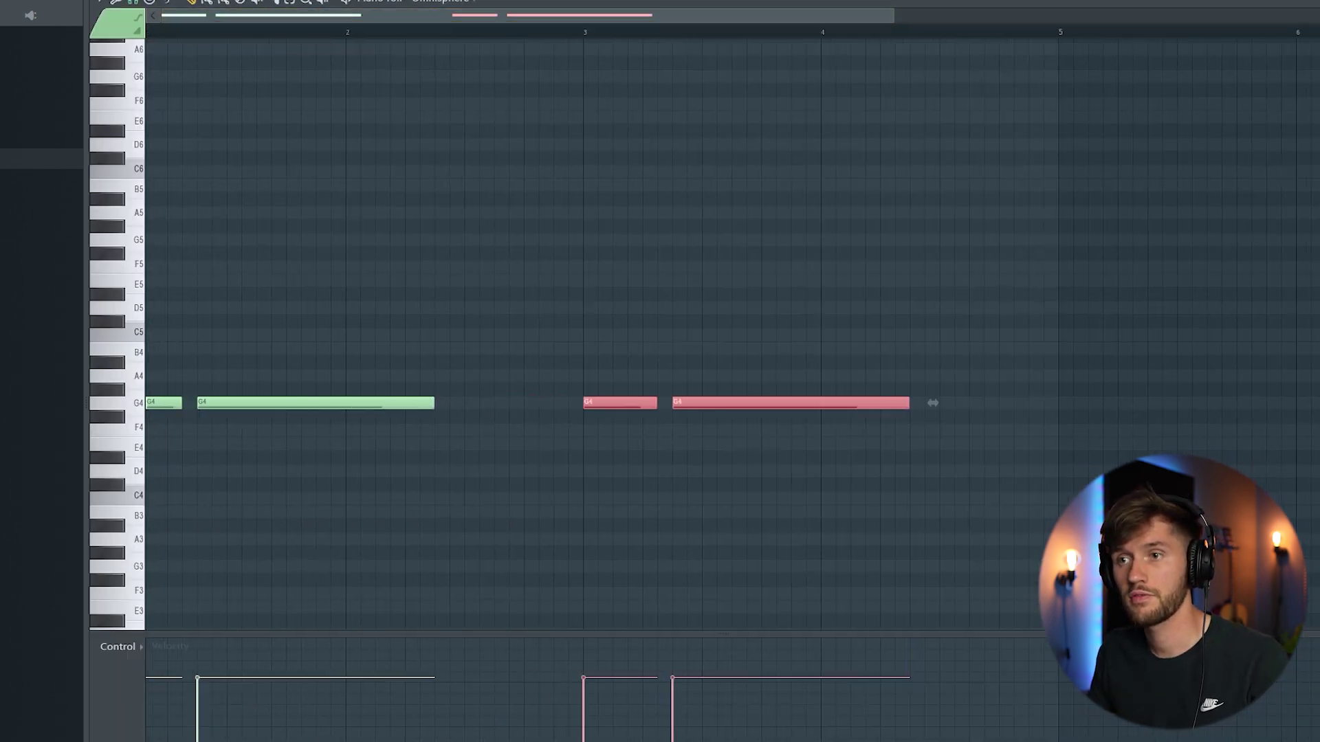
# Duplicate the G4 notes and stack the copies into A#4 and C5 chord tones
pyautogui.hotkey('ctrl', 'a')
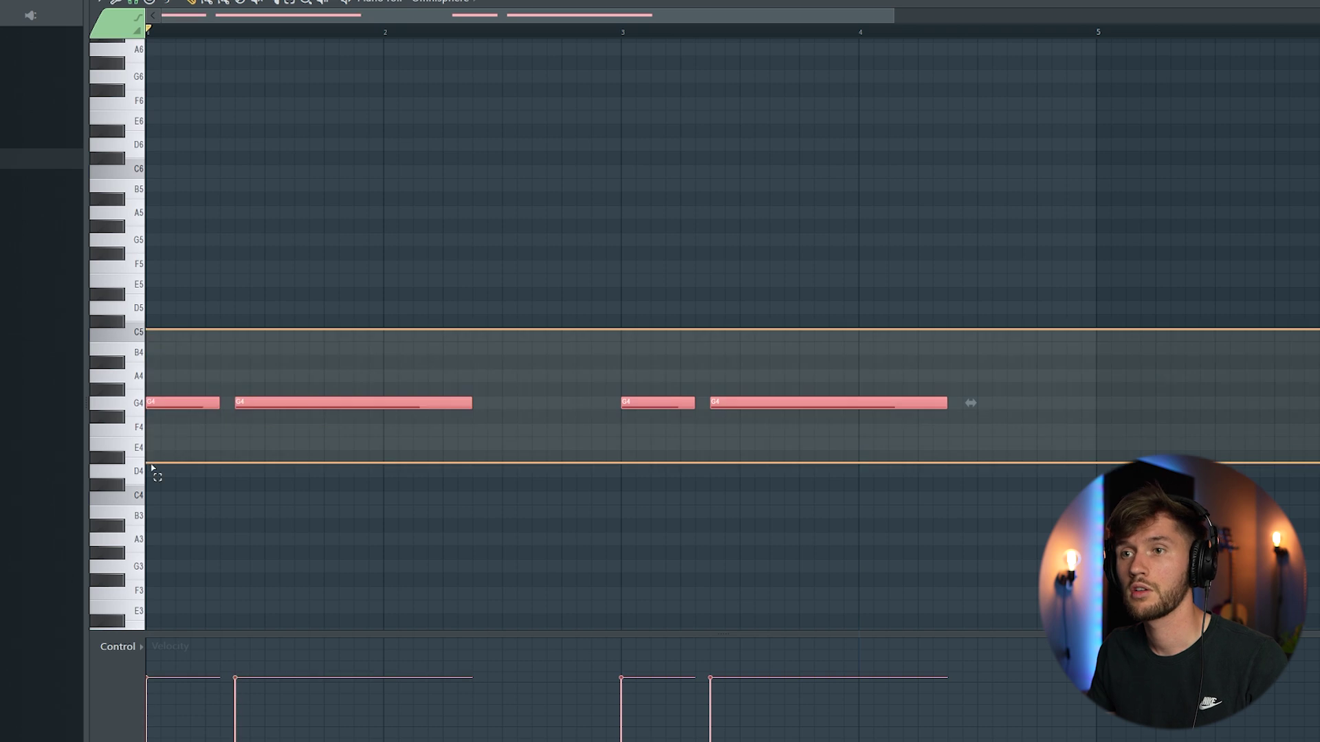
pyautogui.hotkey('ctrl', 'b')
pyautogui.moveTo(183, 401); pyautogui.dragTo(183, 359)
pyautogui.hotkey('ctrl', 'd')
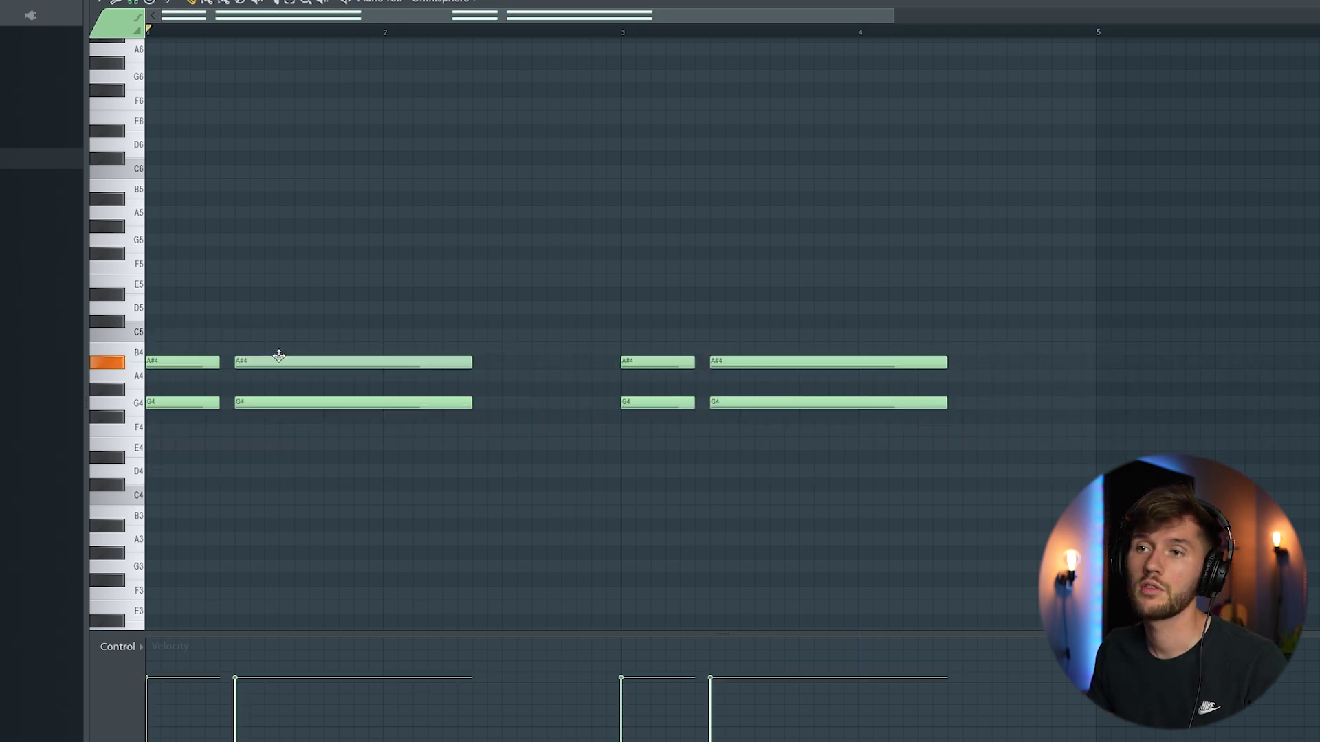
pyautogui.moveTo(274, 358); pyautogui.dragTo(277, 328)
pyautogui.moveTo(741, 359); pyautogui.dragTo(729, 336)
pyautogui.click(134, 6)
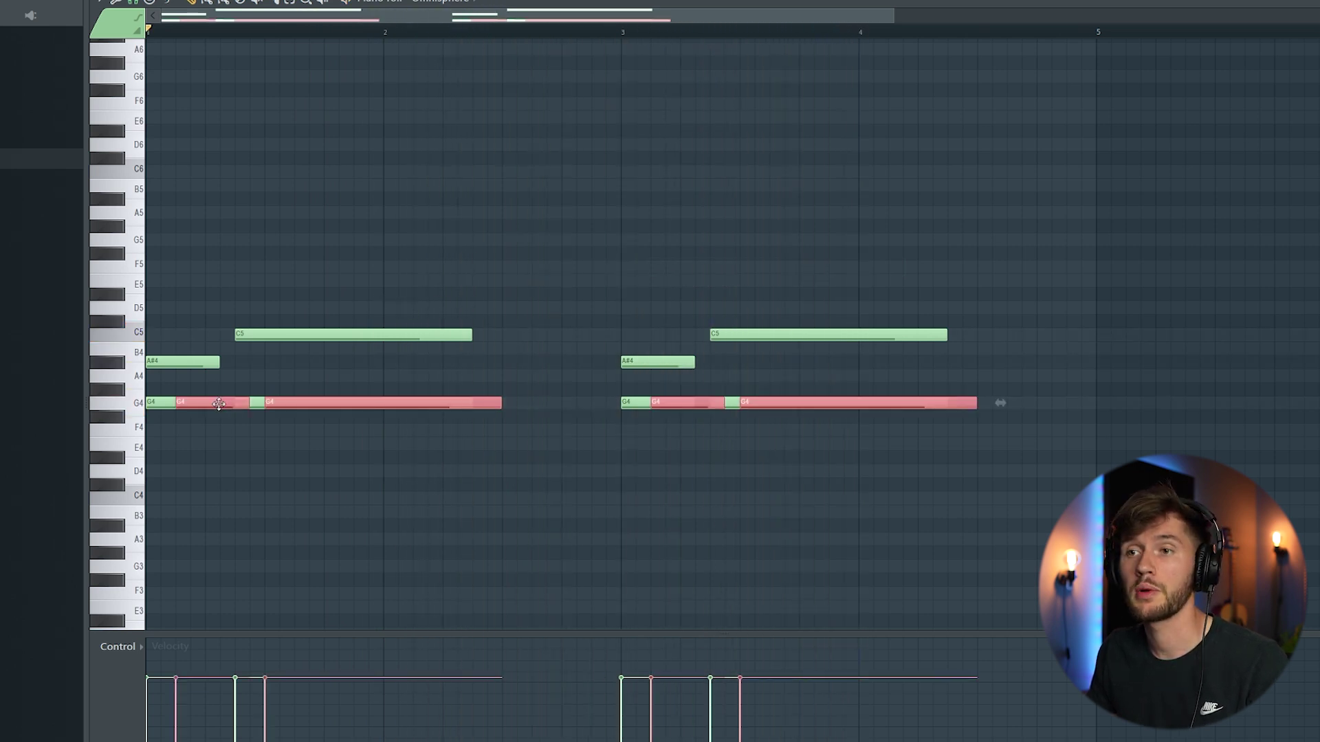
# Add D5 on top of the chords, raising the two long ones to D#5
pyautogui.moveTo(217, 399); pyautogui.dragTo(146, 309)
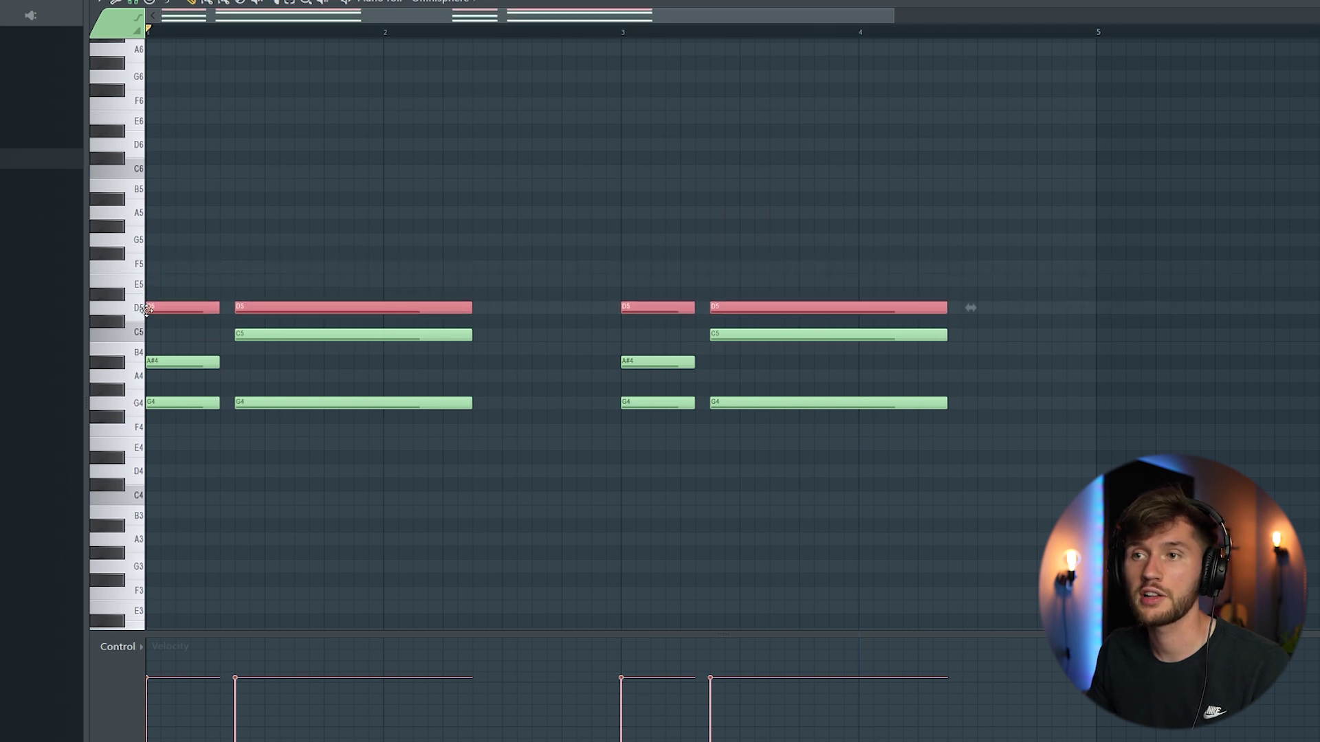
pyautogui.click(280, 269)
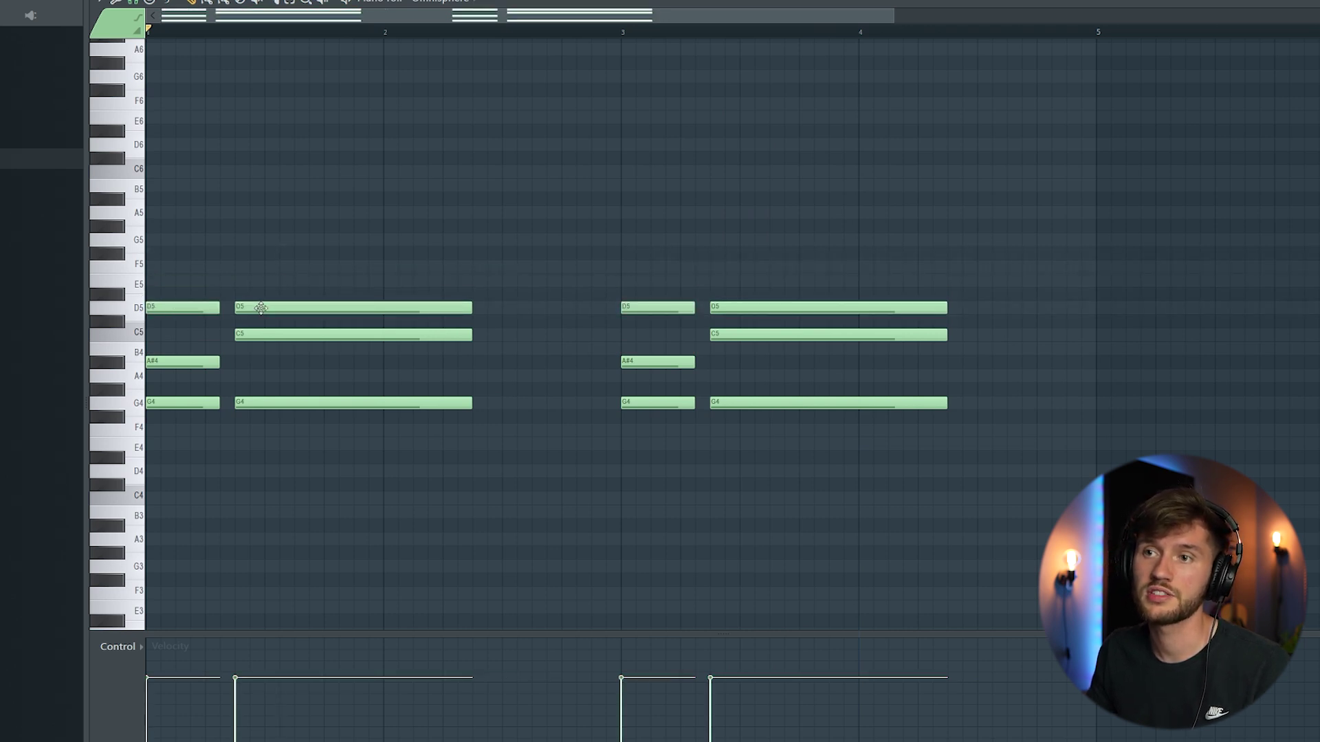
pyautogui.moveTo(261, 307); pyautogui.dragTo(264, 292)
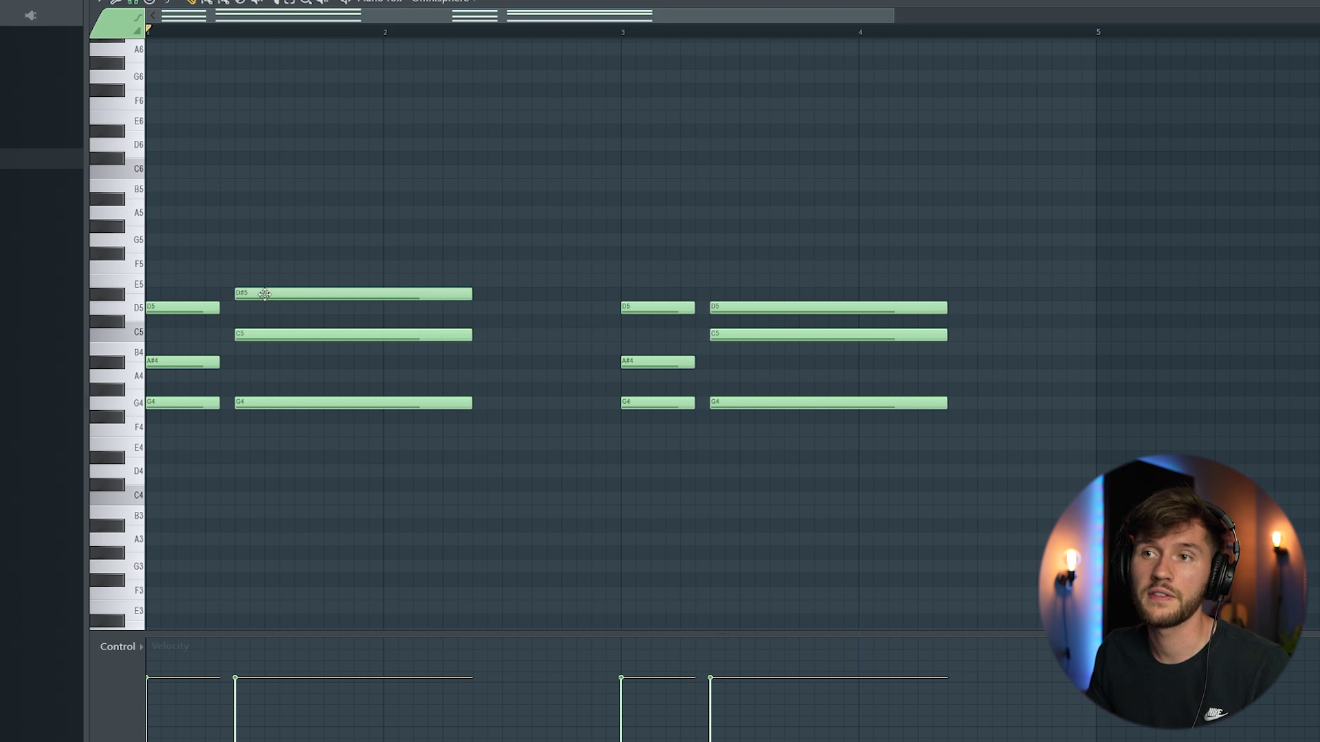
pyautogui.moveTo(742, 307); pyautogui.dragTo(746, 289)
pyautogui.press('space')
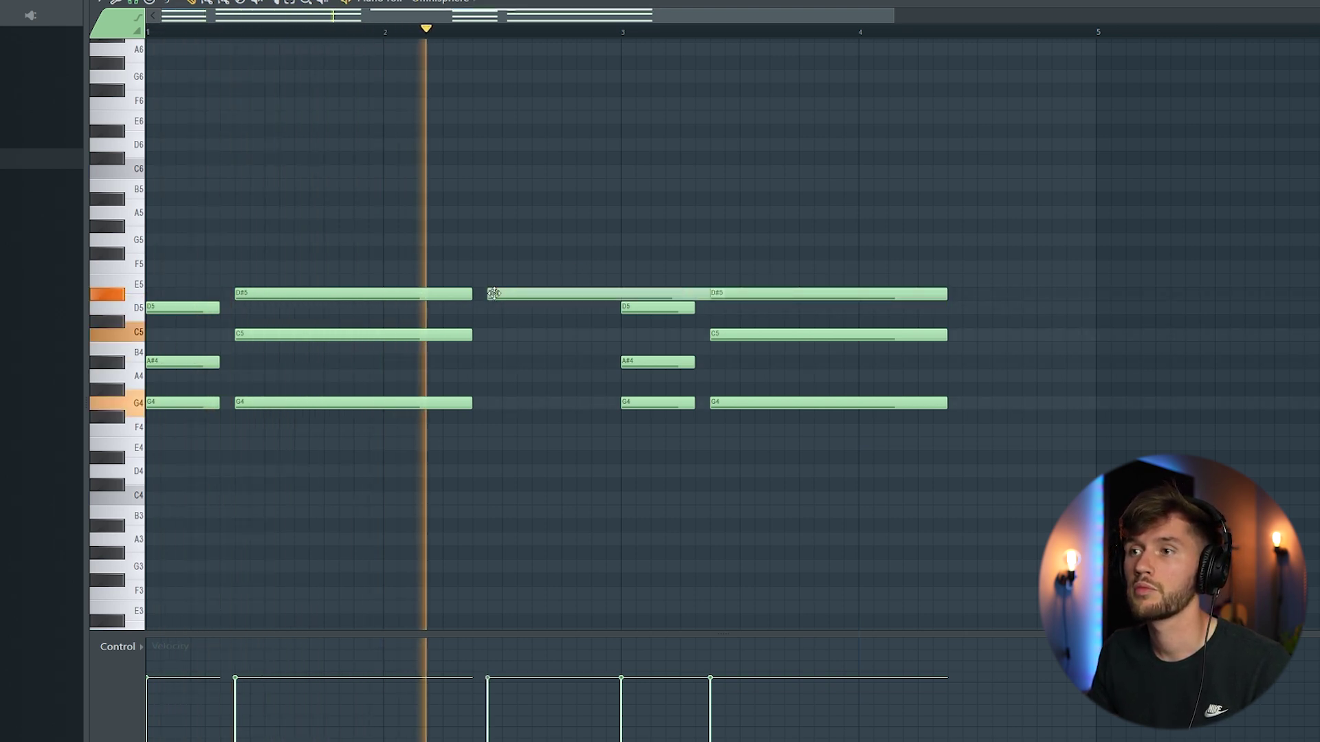
pyautogui.press('space')
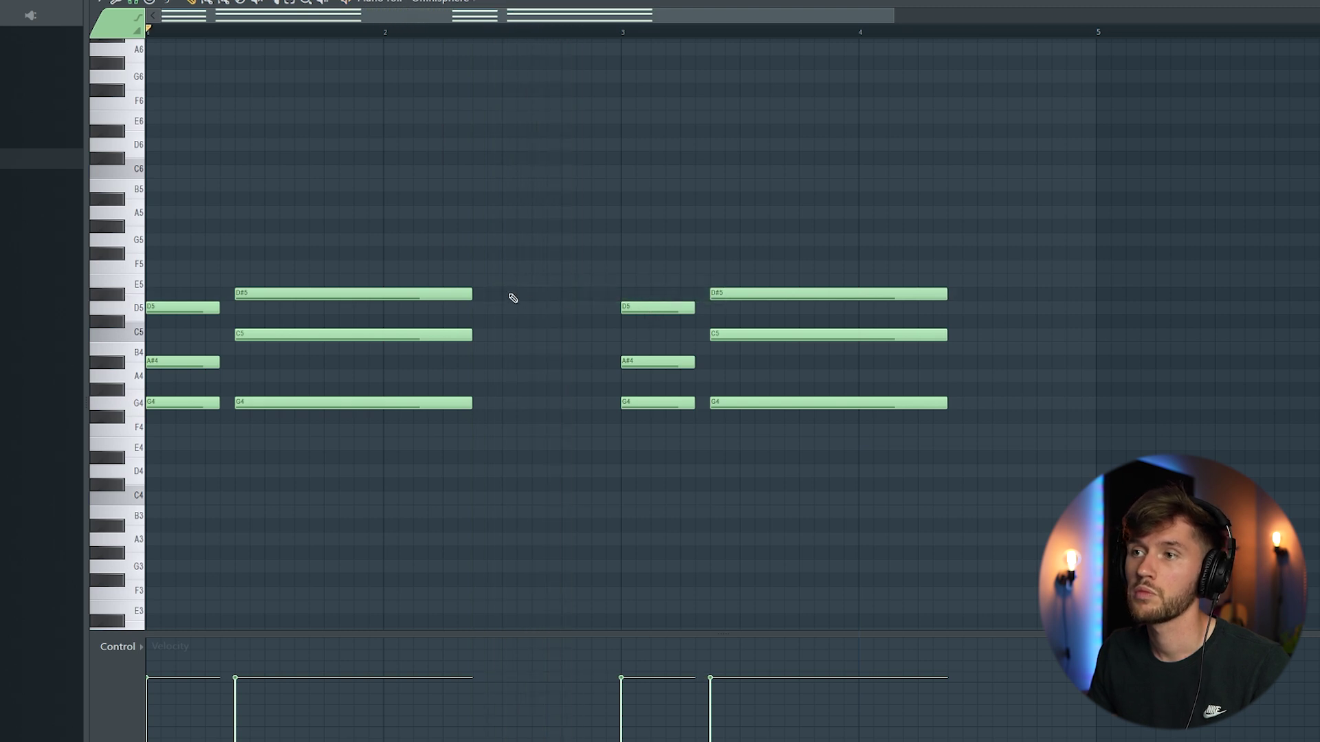
pyautogui.press('space')
# Draw a short C5–D#5 pair before bar 3 and delete all notes from bar 3 onward
pyautogui.moveTo(569, 297); pyautogui.dragTo(606, 298)
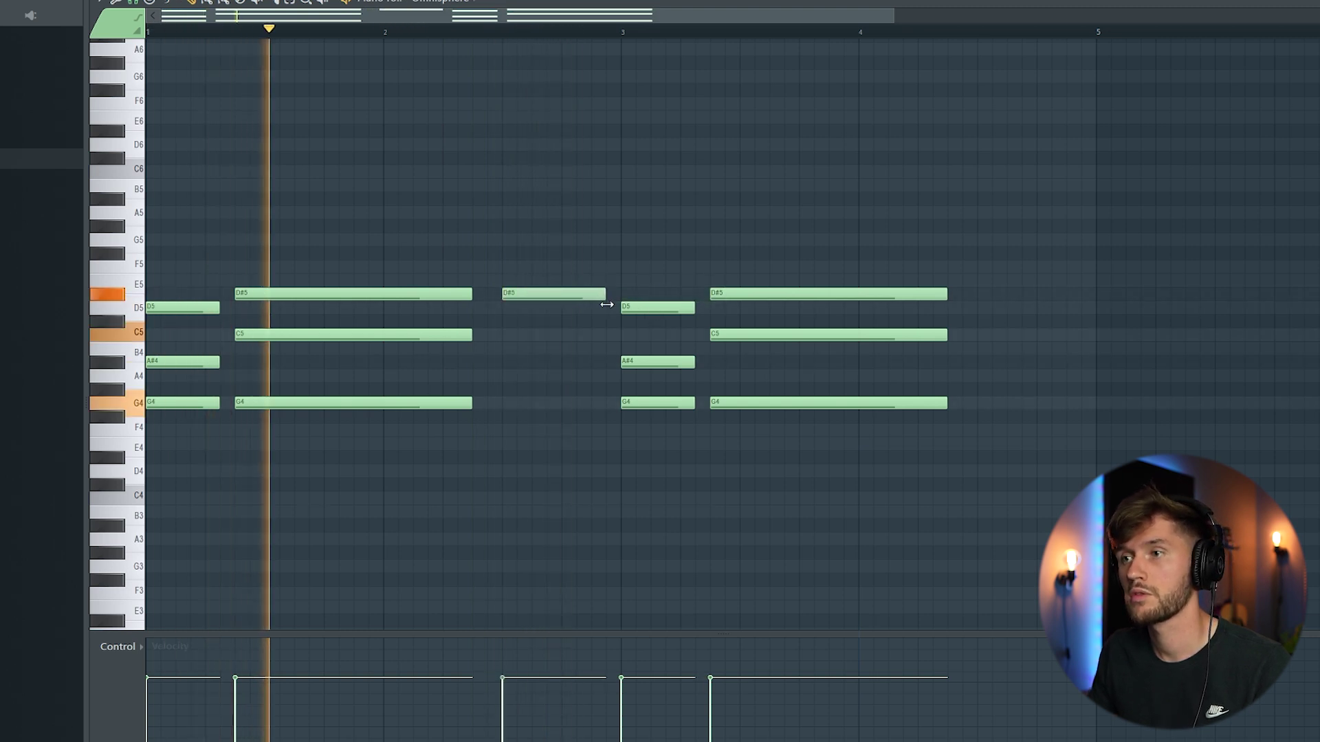
pyautogui.click(506, 335)
pyautogui.press('space')
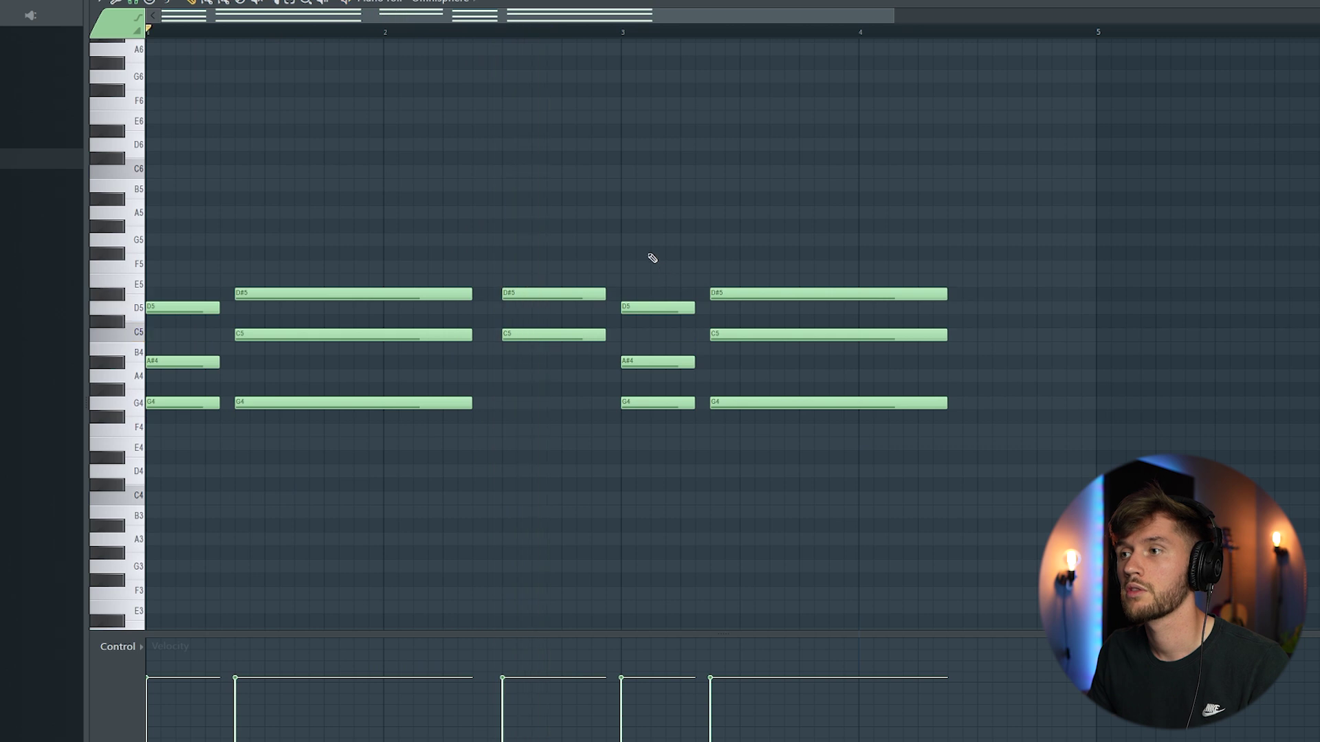
pyautogui.moveTo(650, 259); pyautogui.dragTo(958, 472)
pyautogui.press('Delete')
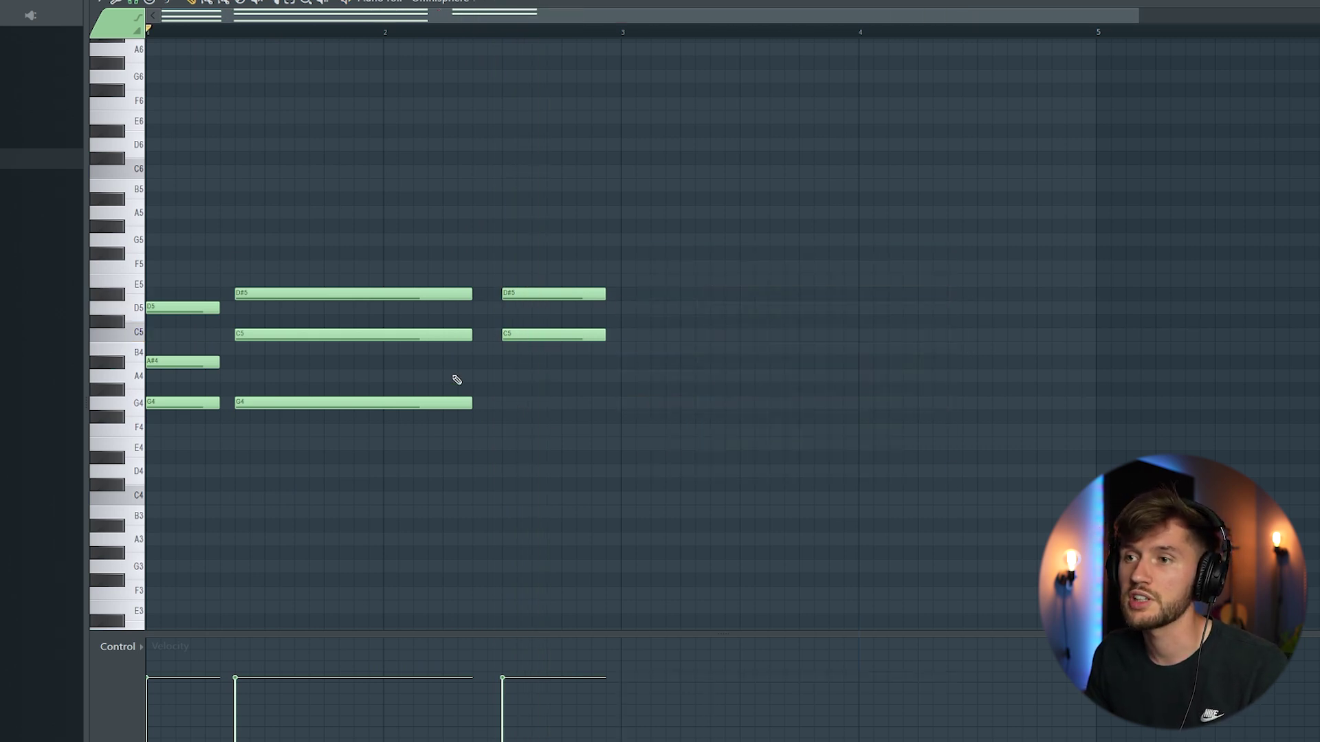
# Top the chords with G5, A5 and A#5 notes and audition the progression
pyautogui.moveTo(512, 213); pyautogui.dragTo(543, 239)
pyautogui.press('space')
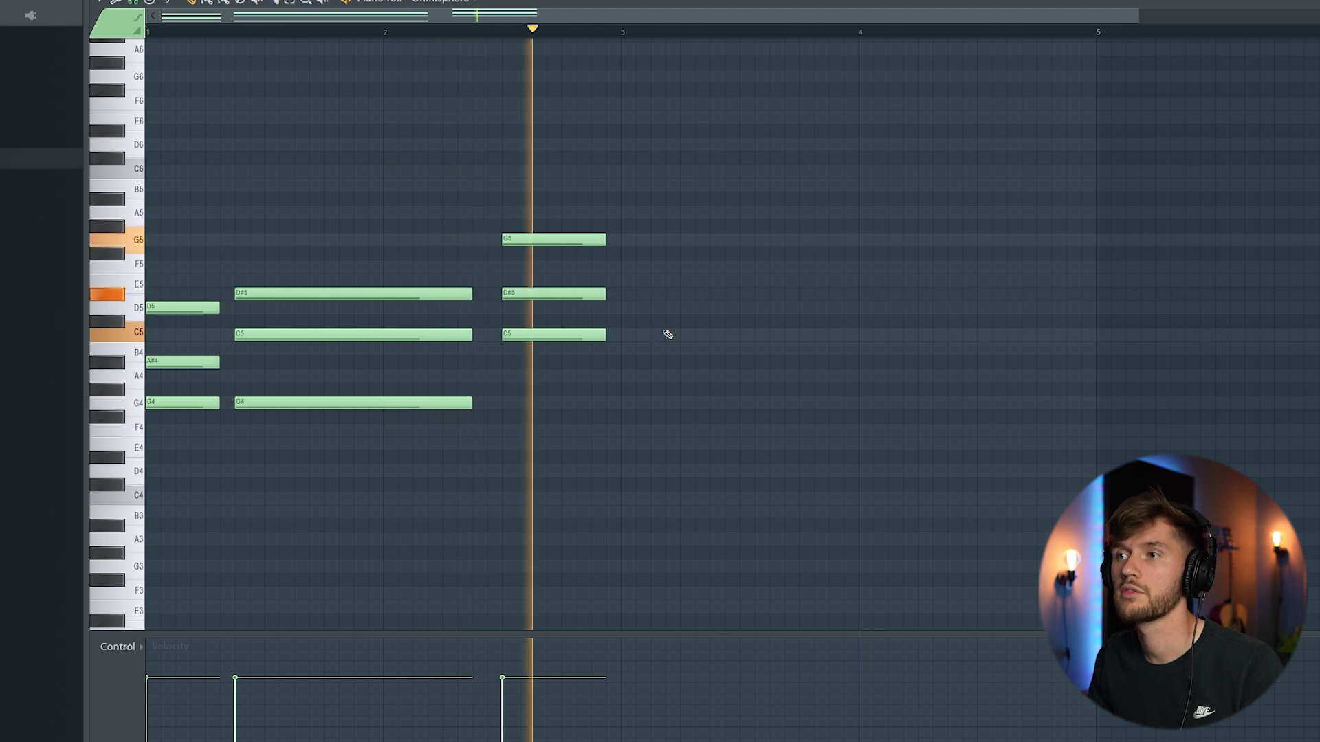
pyautogui.press('space')
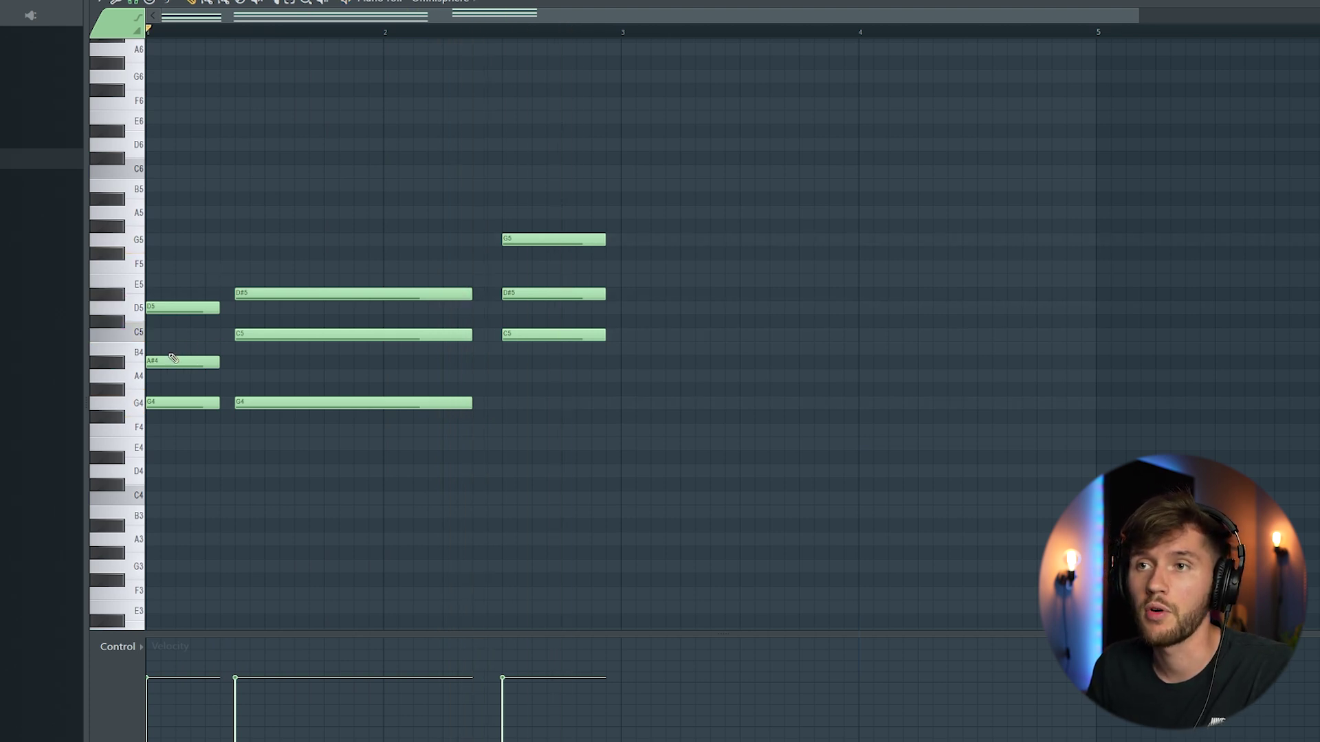
pyautogui.click(165, 218)
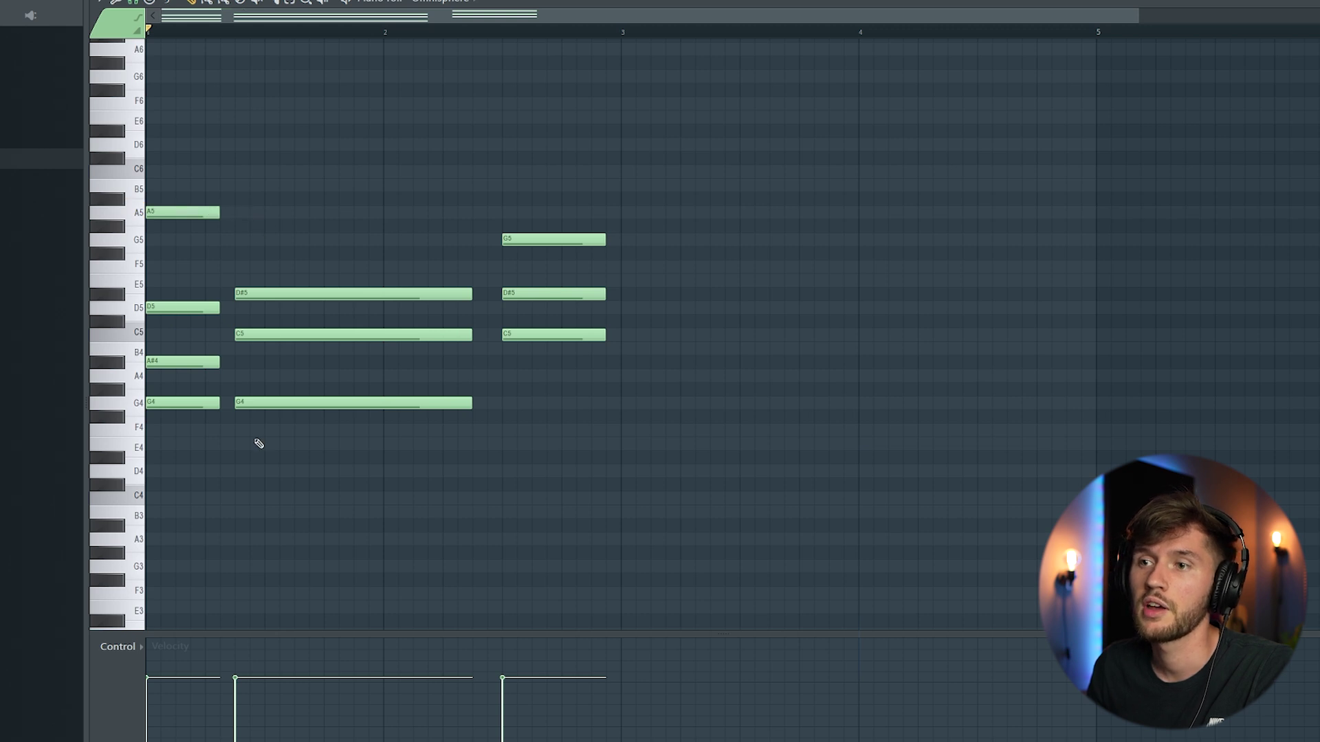
pyautogui.click(238, 199)
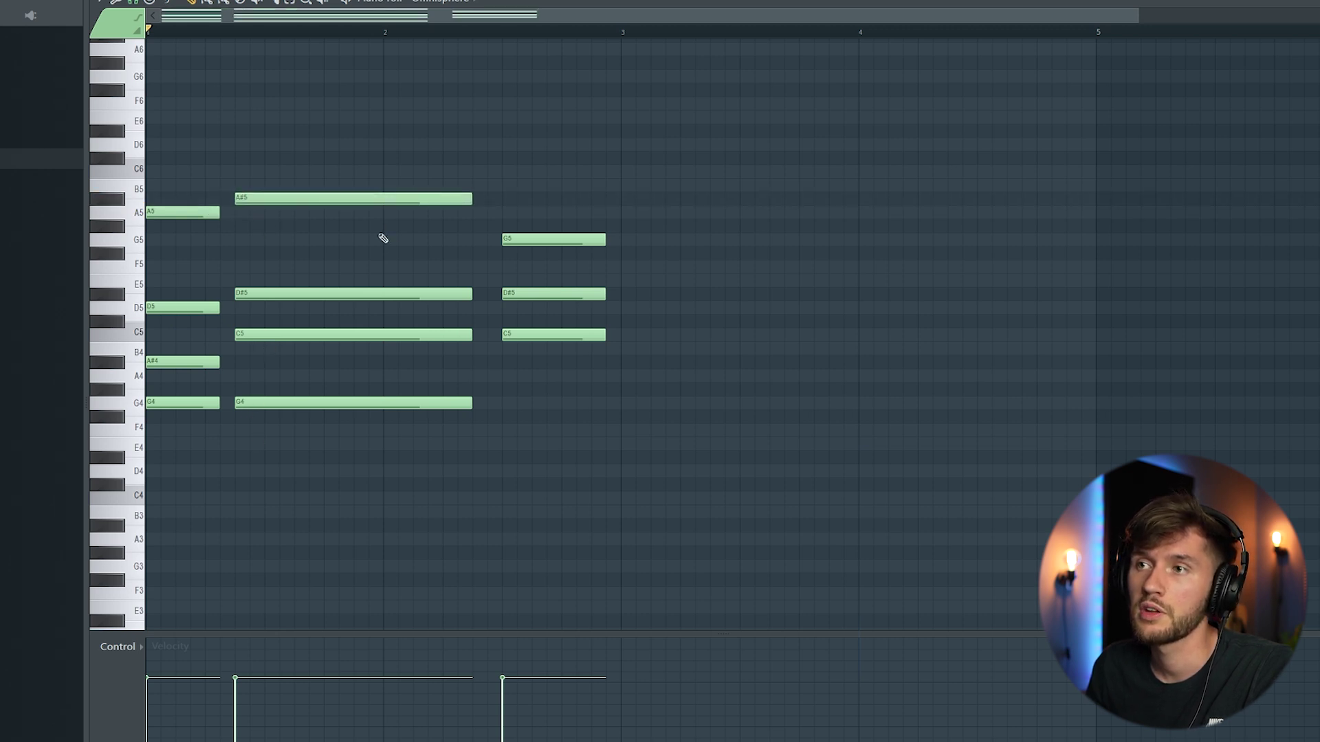
pyautogui.press('space')
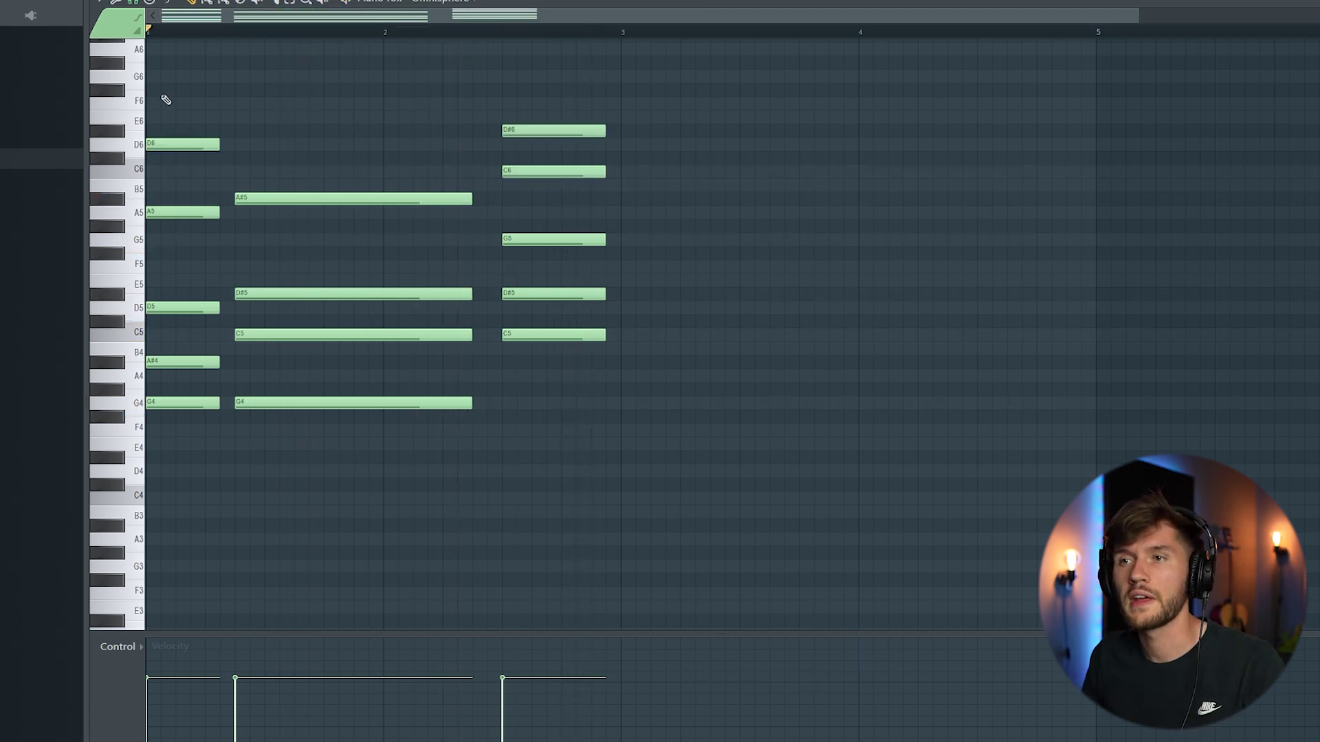
# Copy the first two chords to bar 3 and build a D4–D5–F#5–A5 chord near bar 4.5
pyautogui.moveTo(162, 88); pyautogui.dragTo(362, 459)
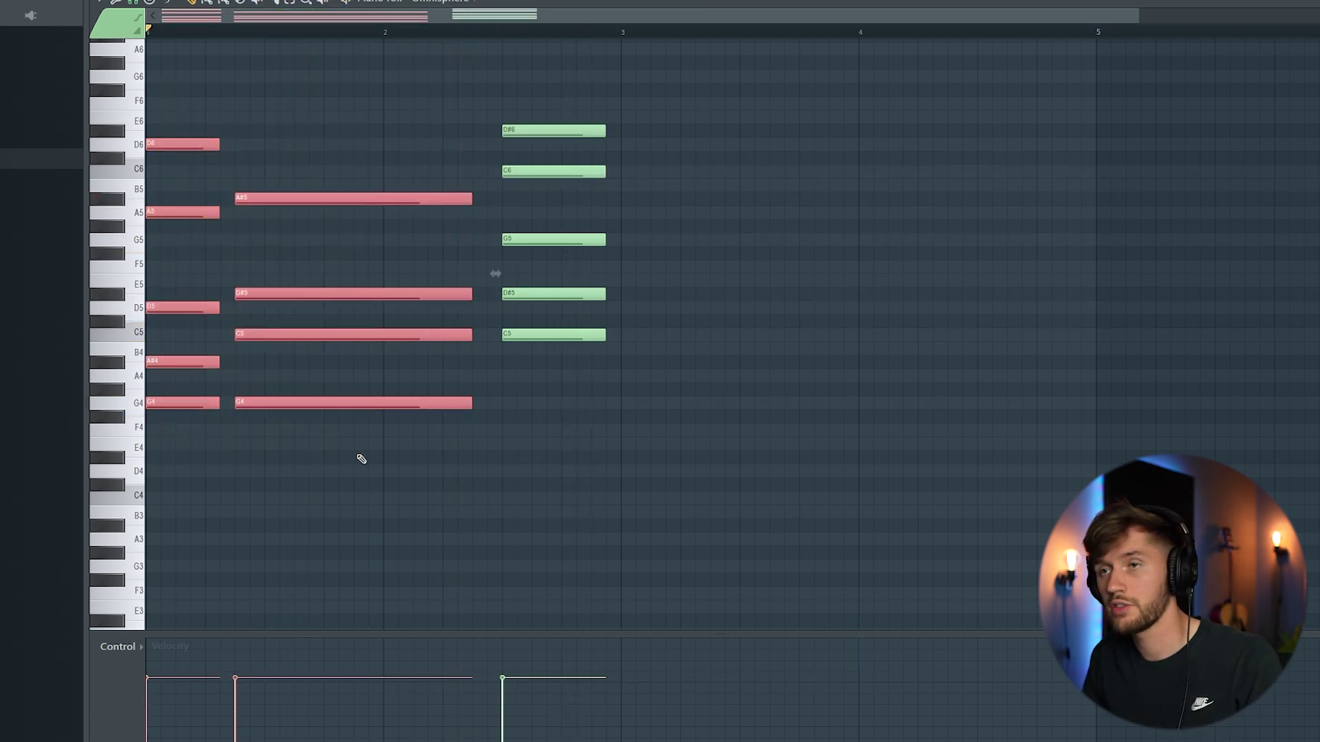
pyautogui.moveTo(495, 273); pyautogui.dragTo(970, 274)
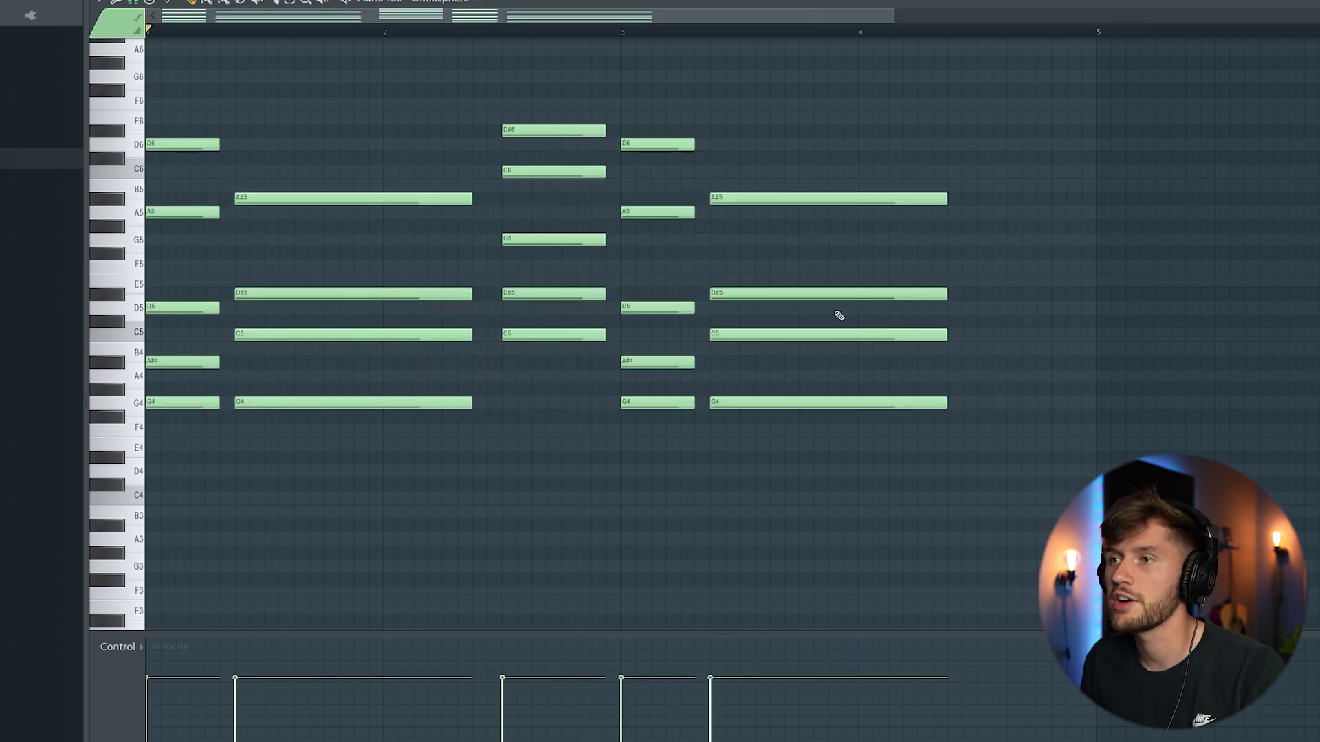
pyautogui.click(950, 308)
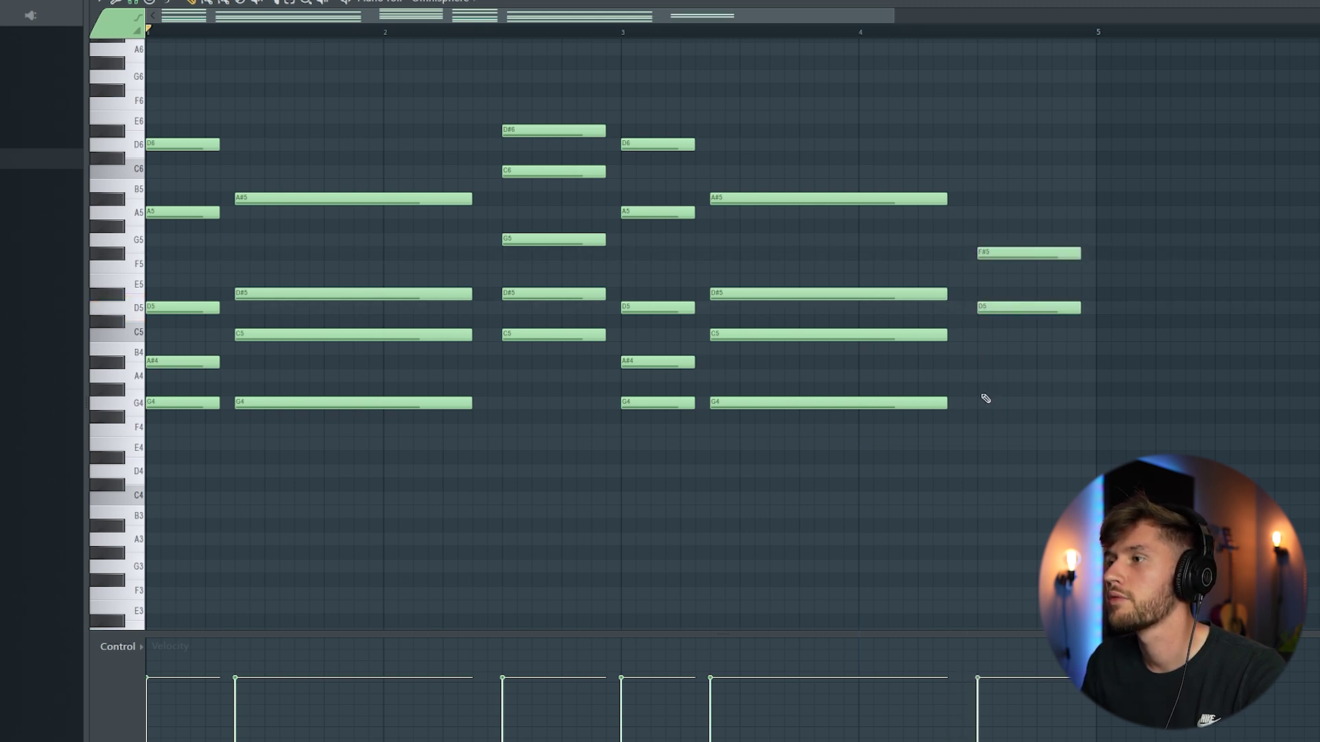
pyautogui.moveTo(1011, 375); pyautogui.dragTo(1005, 208)
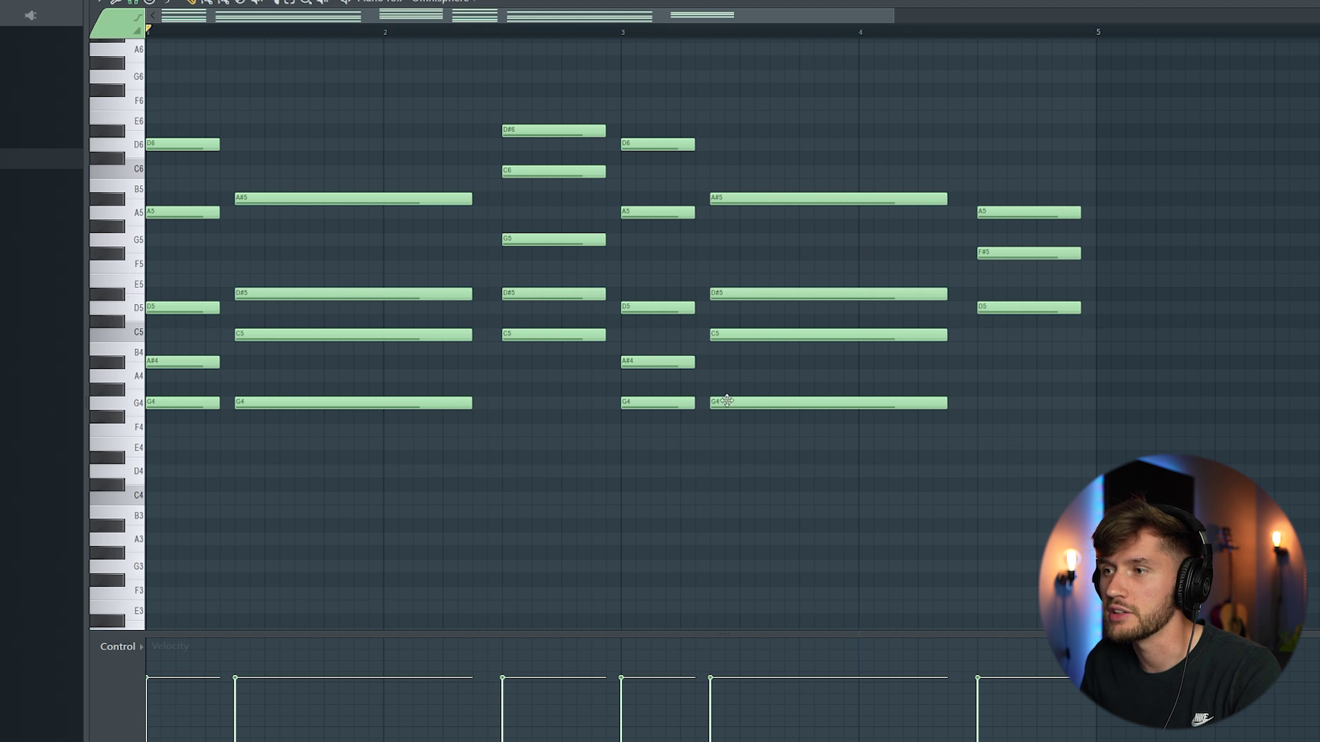
pyautogui.click(980, 474)
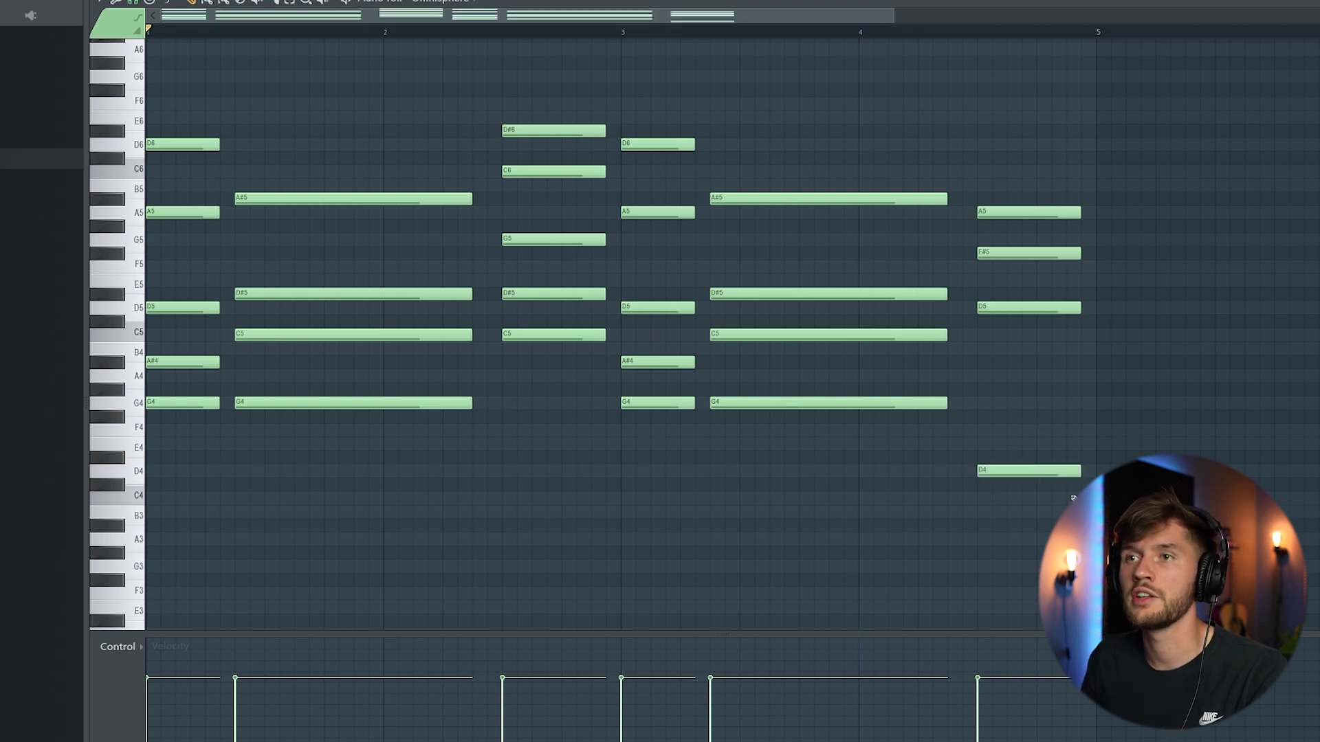
pyautogui.press('space')
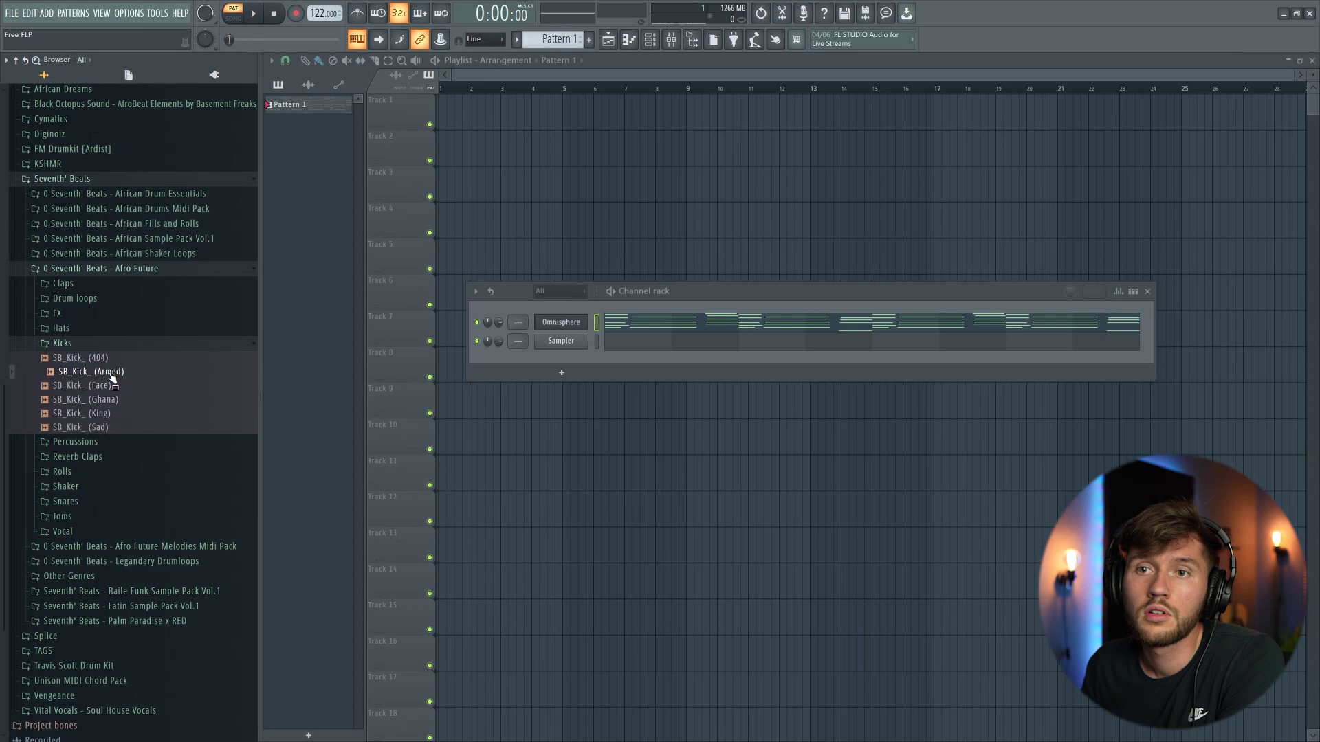
# Load SB_Kick_(Armed) into the Sampler, then add SB_Snare_(Free Mind) as a channel and open its piano roll
pyautogui.moveTo(506, 394); pyautogui.dragTo(561, 341)
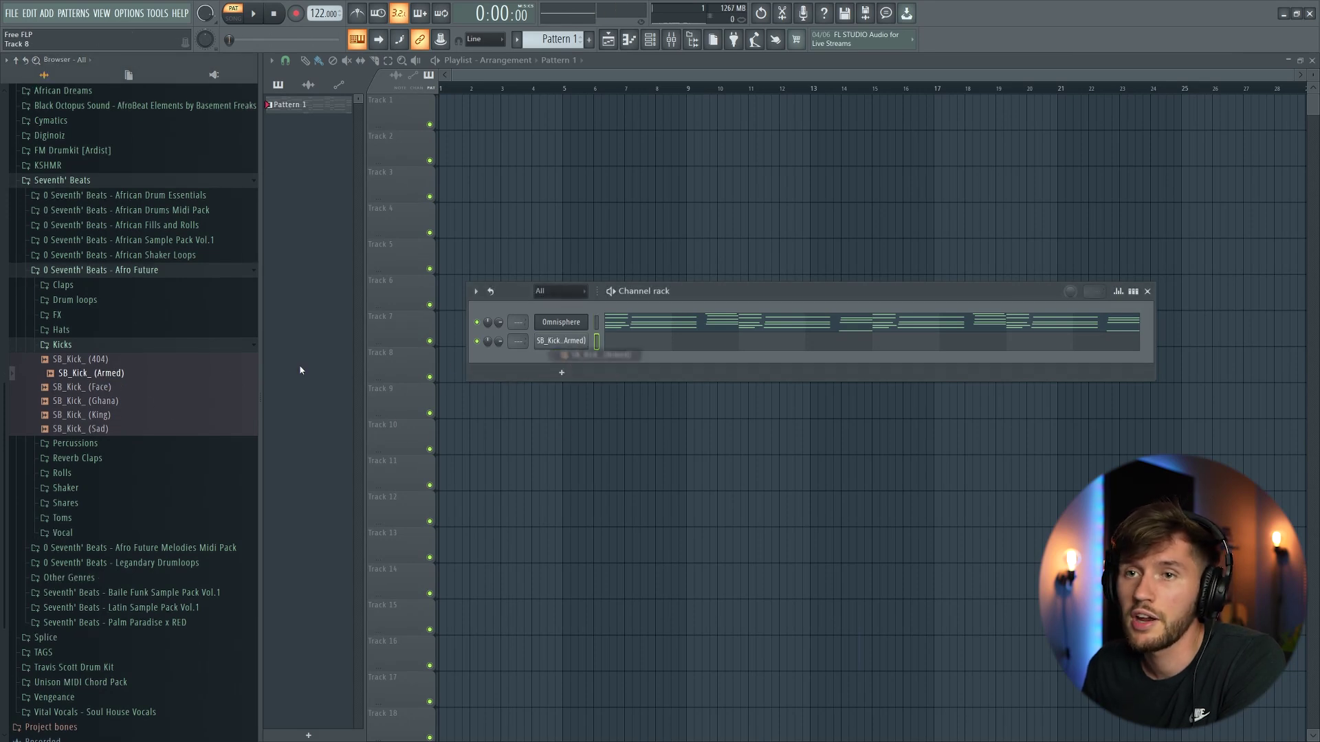
pyautogui.click(65, 508)
pyautogui.click(113, 414)
pyautogui.click(134, 389)
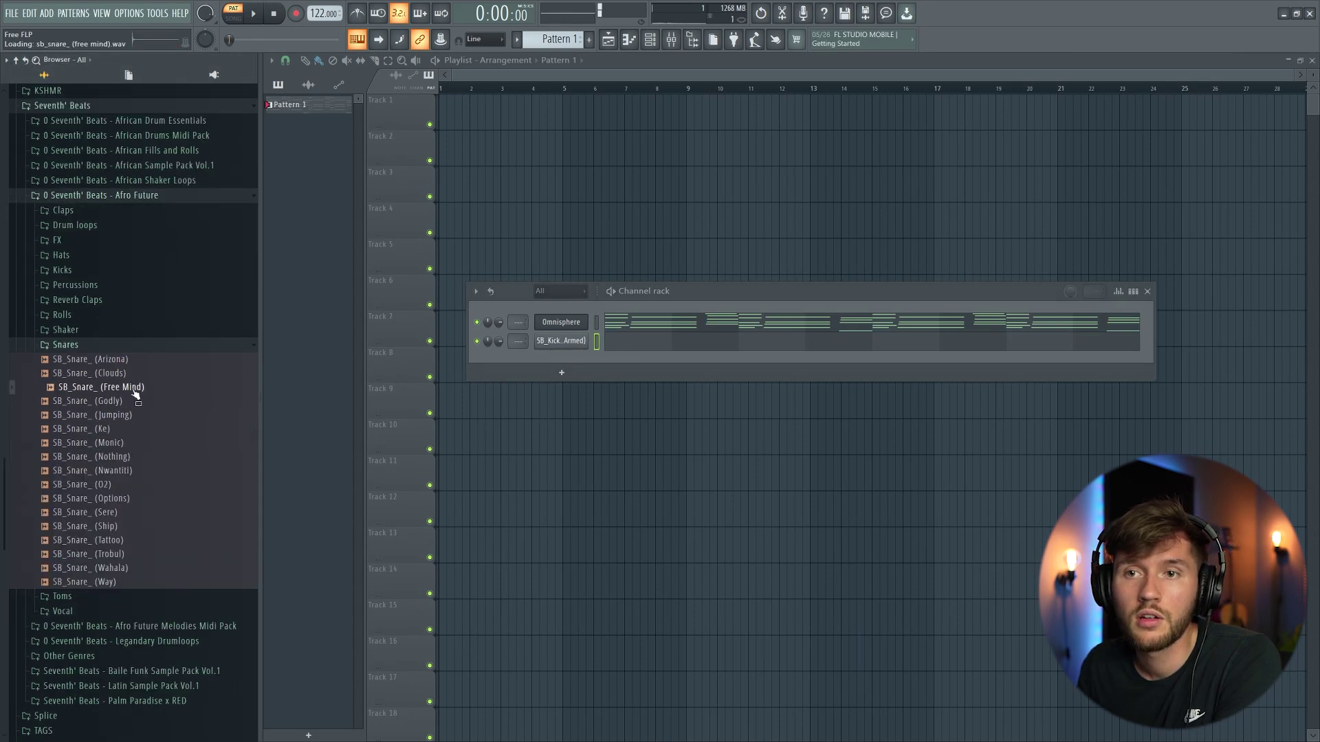
pyautogui.click(143, 387)
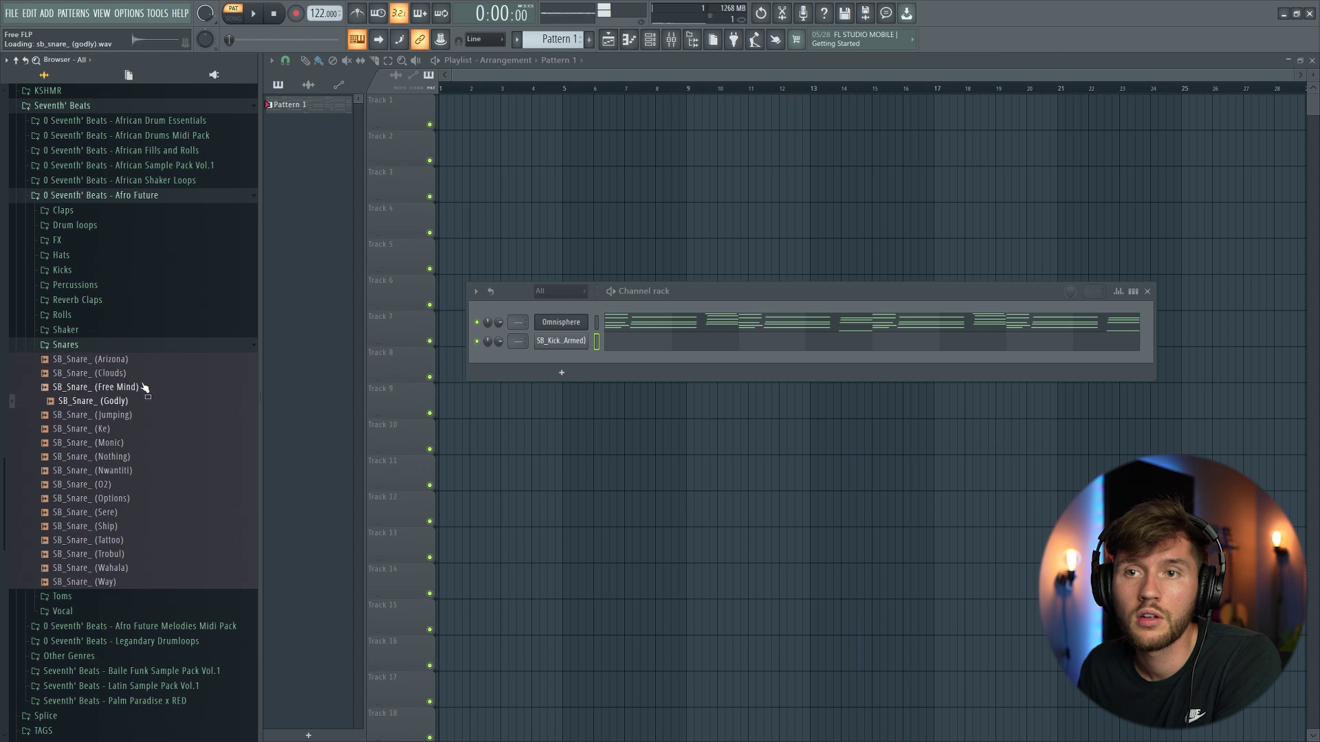
pyautogui.click(140, 408)
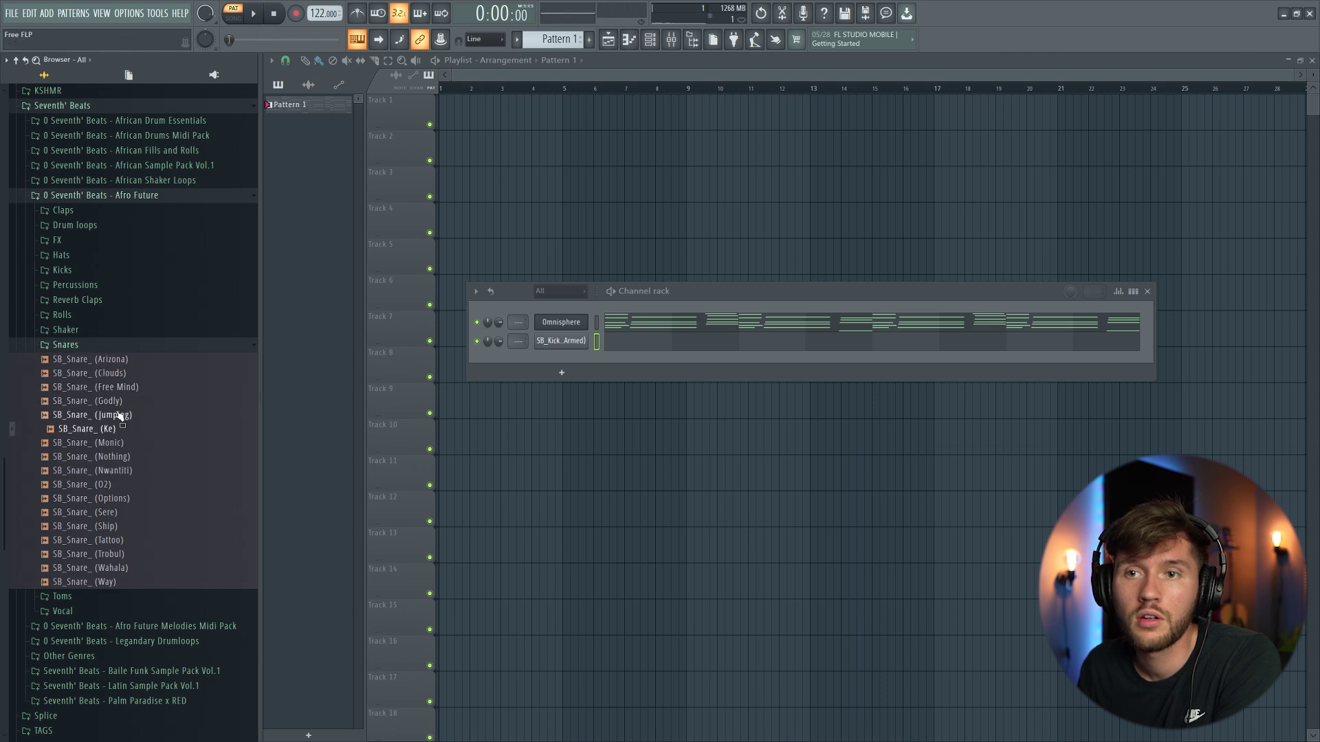
pyautogui.click(121, 390)
pyautogui.click(121, 391)
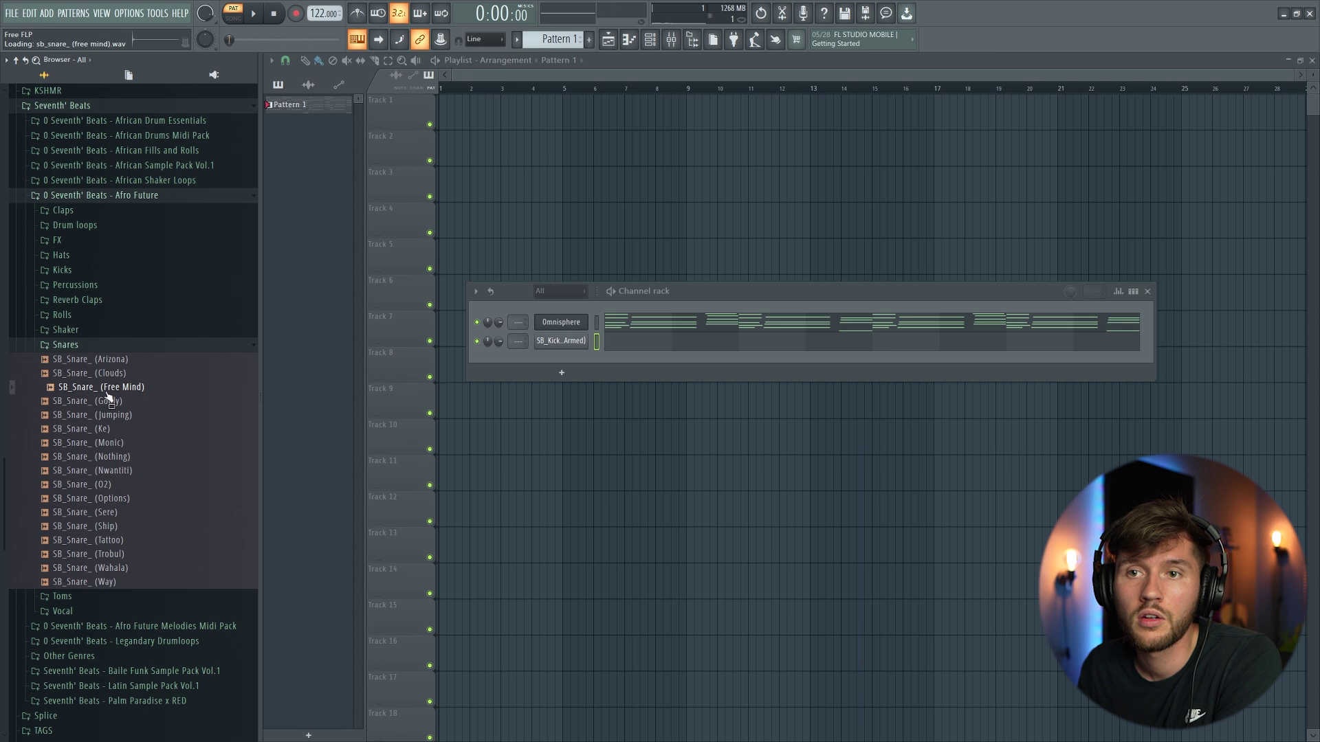
pyautogui.moveTo(550, 369); pyautogui.dragTo(628, 360)
pyautogui.click(629, 361)
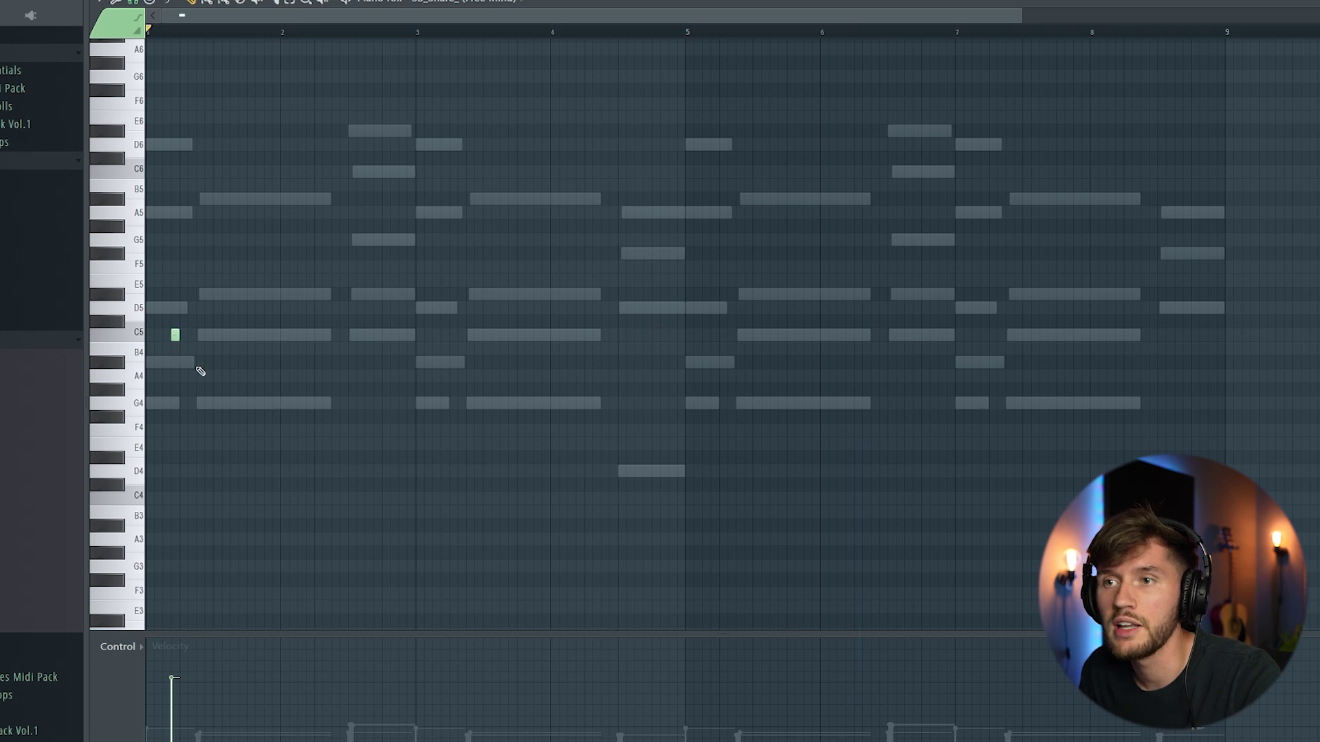
# Shorten the Free Mind snare's length and fade-out, then paint Pattern 1 on Track 3 at bar 1
pyautogui.press('space')
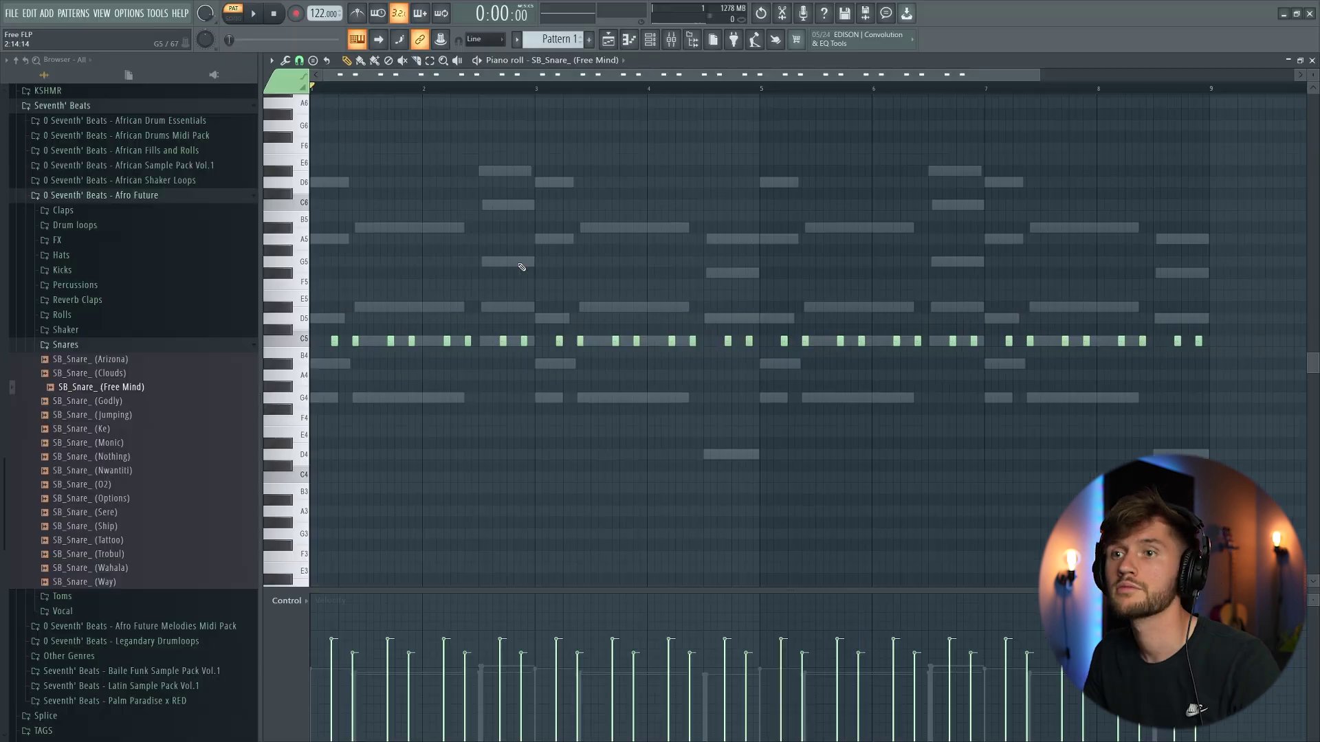
pyautogui.press('F6')
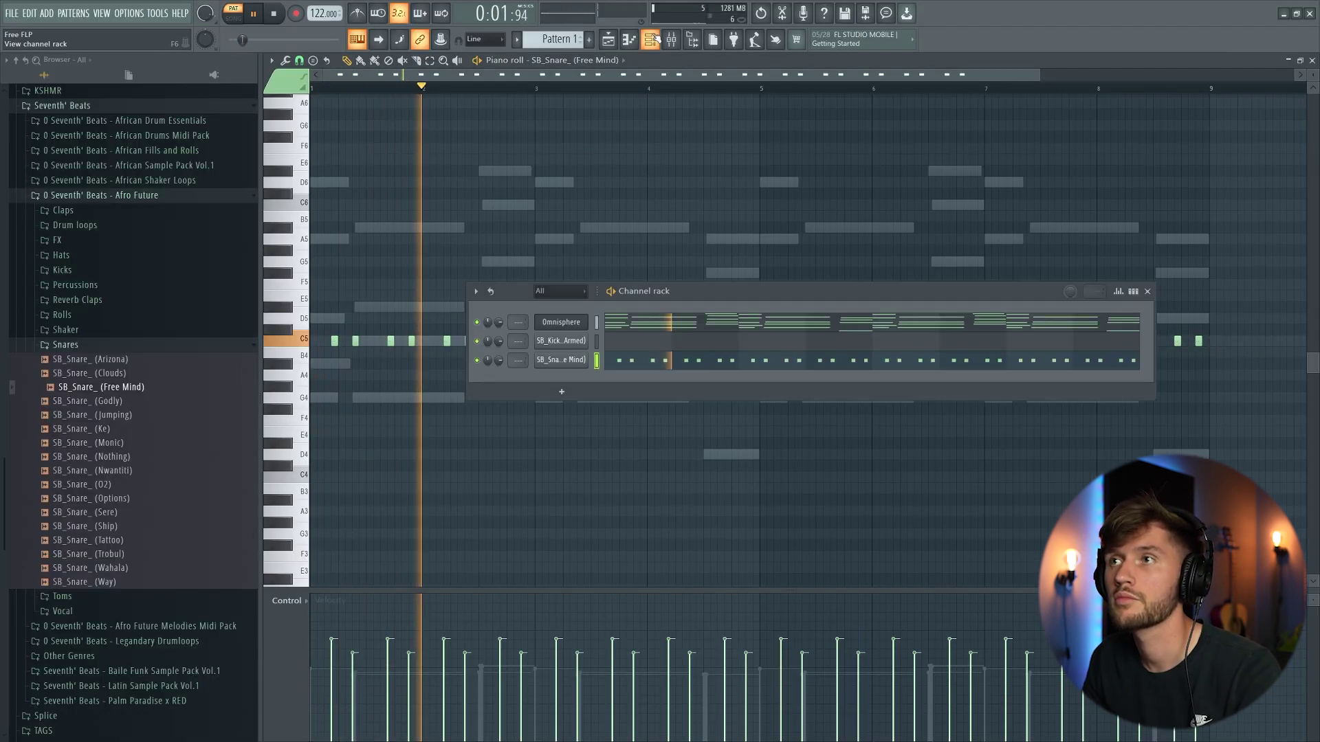
pyautogui.click(574, 358)
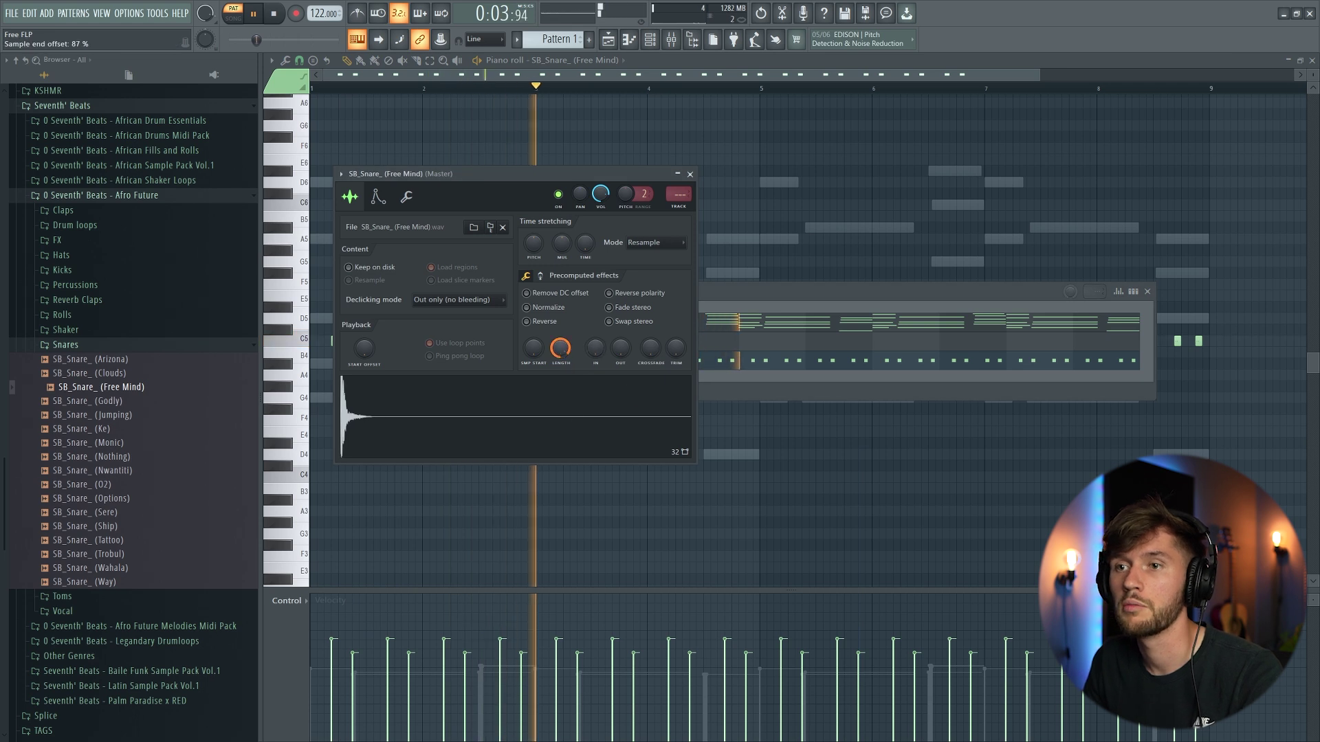
pyautogui.moveTo(575, 358); pyautogui.dragTo(620, 333)
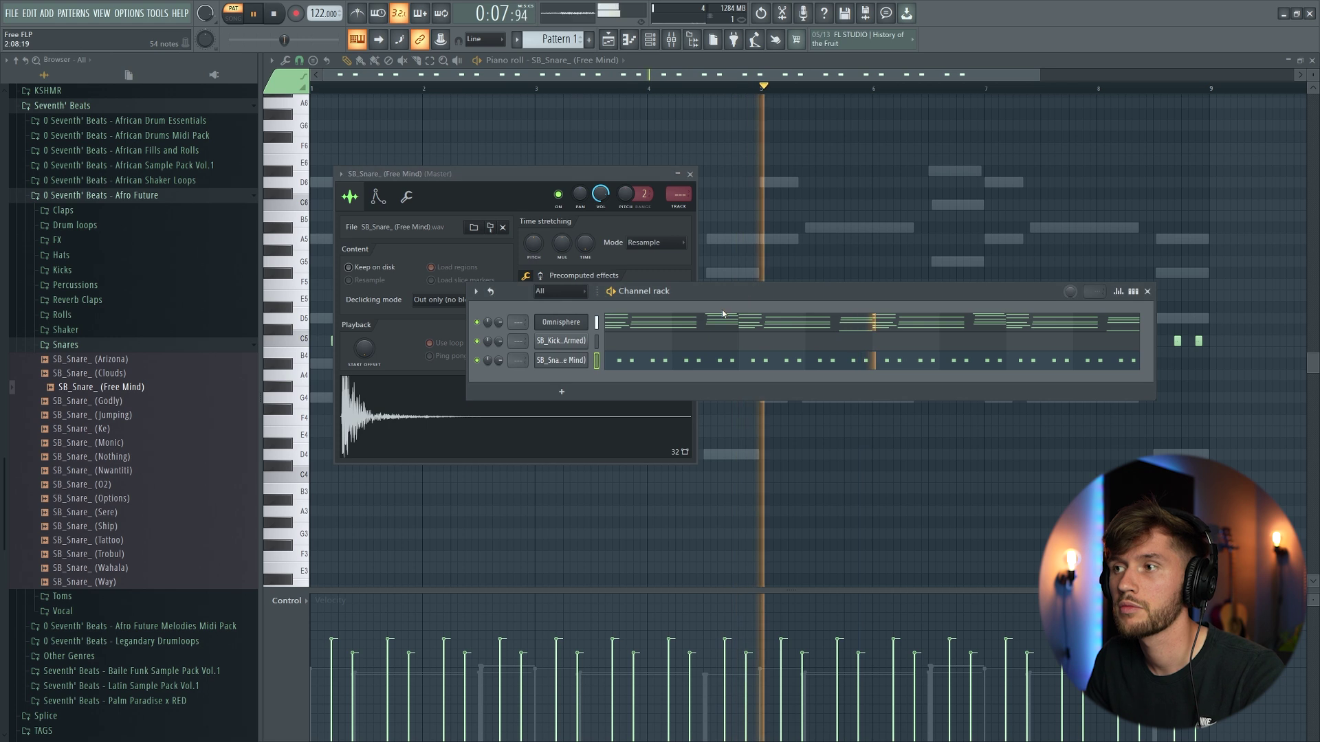
pyautogui.click(615, 42)
pyautogui.moveTo(591, 148); pyautogui.dragTo(443, 184)
# Place SB - SHAKER LOOP (1) from African Shaker Loops on Track 1, bar 1, and play in Song mode
pyautogui.click(81, 345)
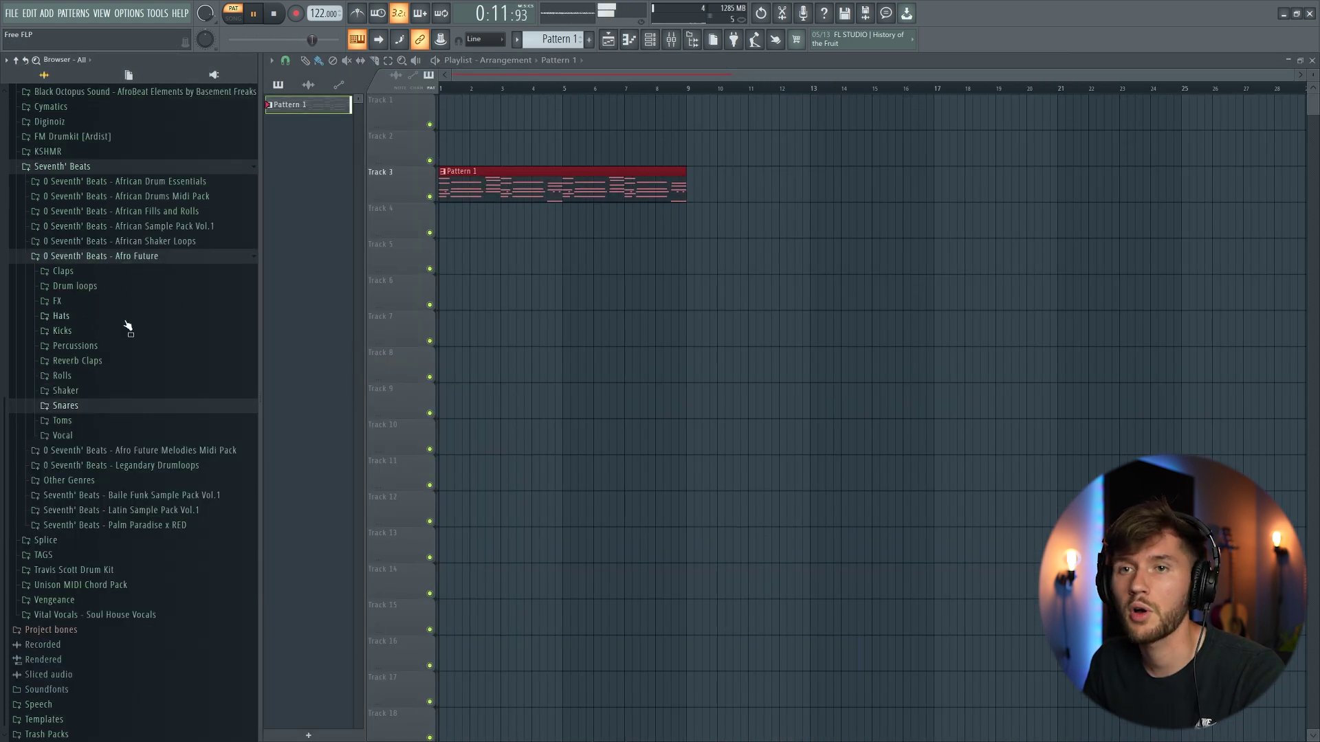
pyautogui.click(138, 260)
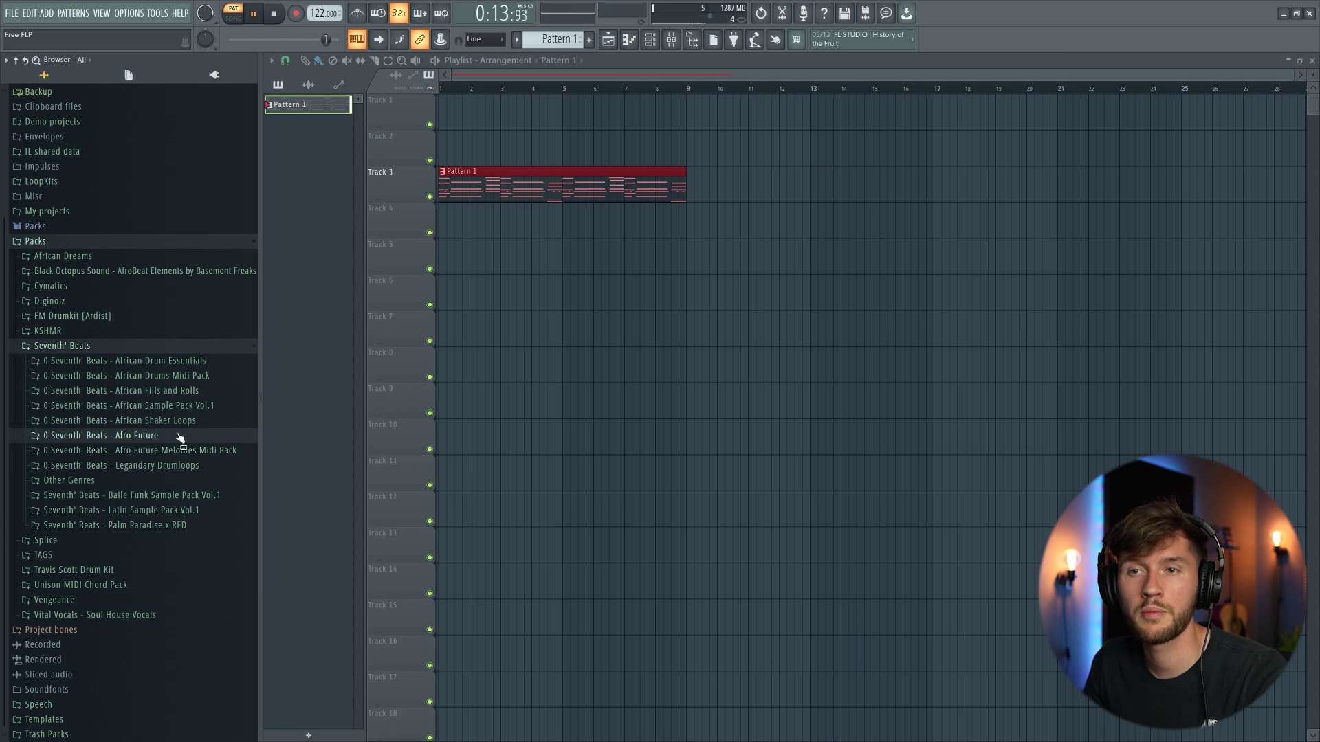
pyautogui.click(187, 422)
pyautogui.click(120, 438)
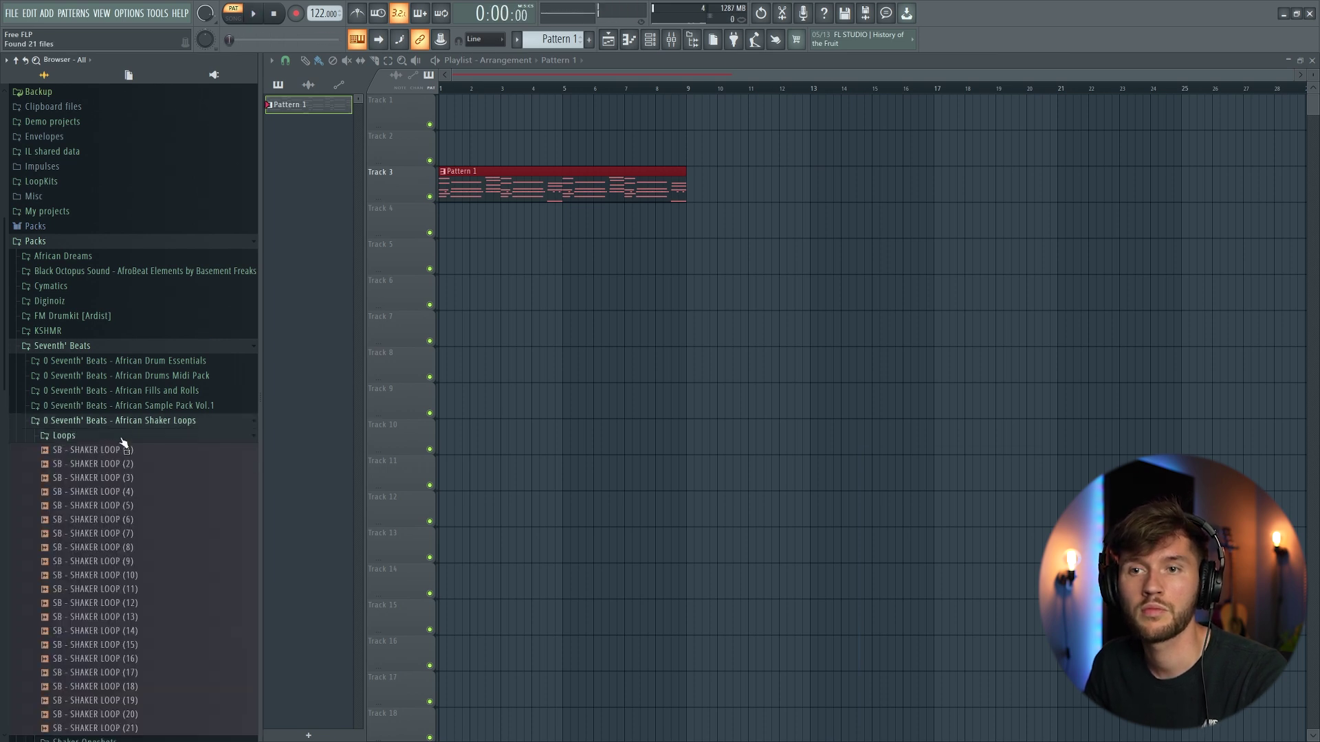
pyautogui.moveTo(131, 457); pyautogui.dragTo(492, 126)
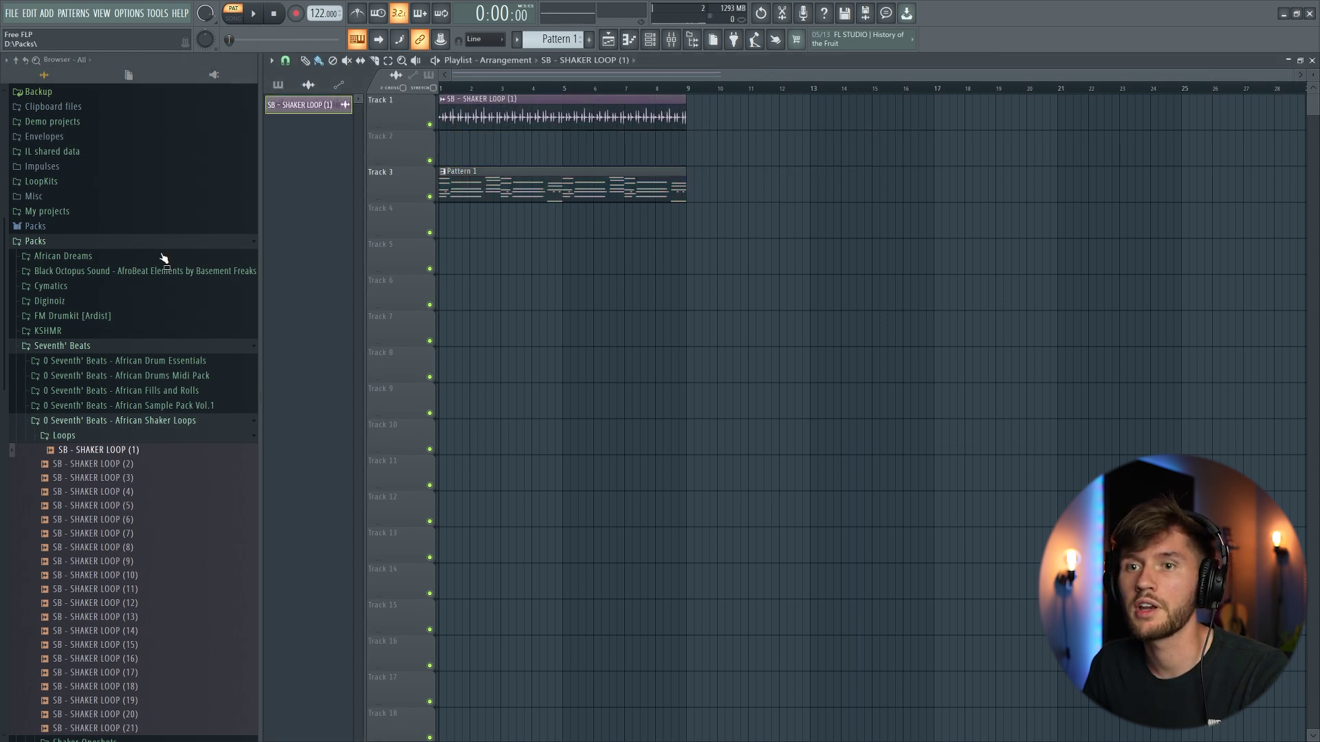
pyautogui.click(234, 19)
pyautogui.press('space')
pyautogui.doubleClick(618, 117)
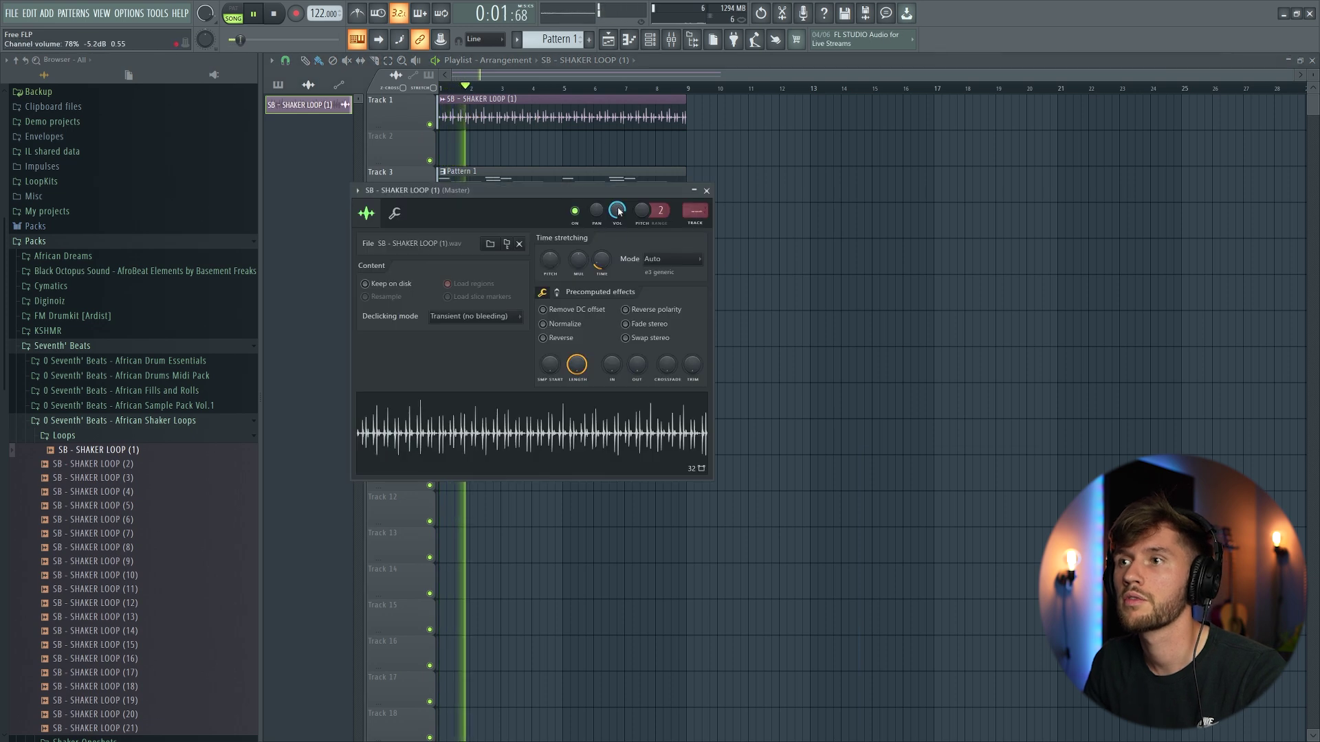
# Route the shaker loop channel to mixer insert 5
pyautogui.click(670, 39)
pyautogui.rightClick(651, 309)
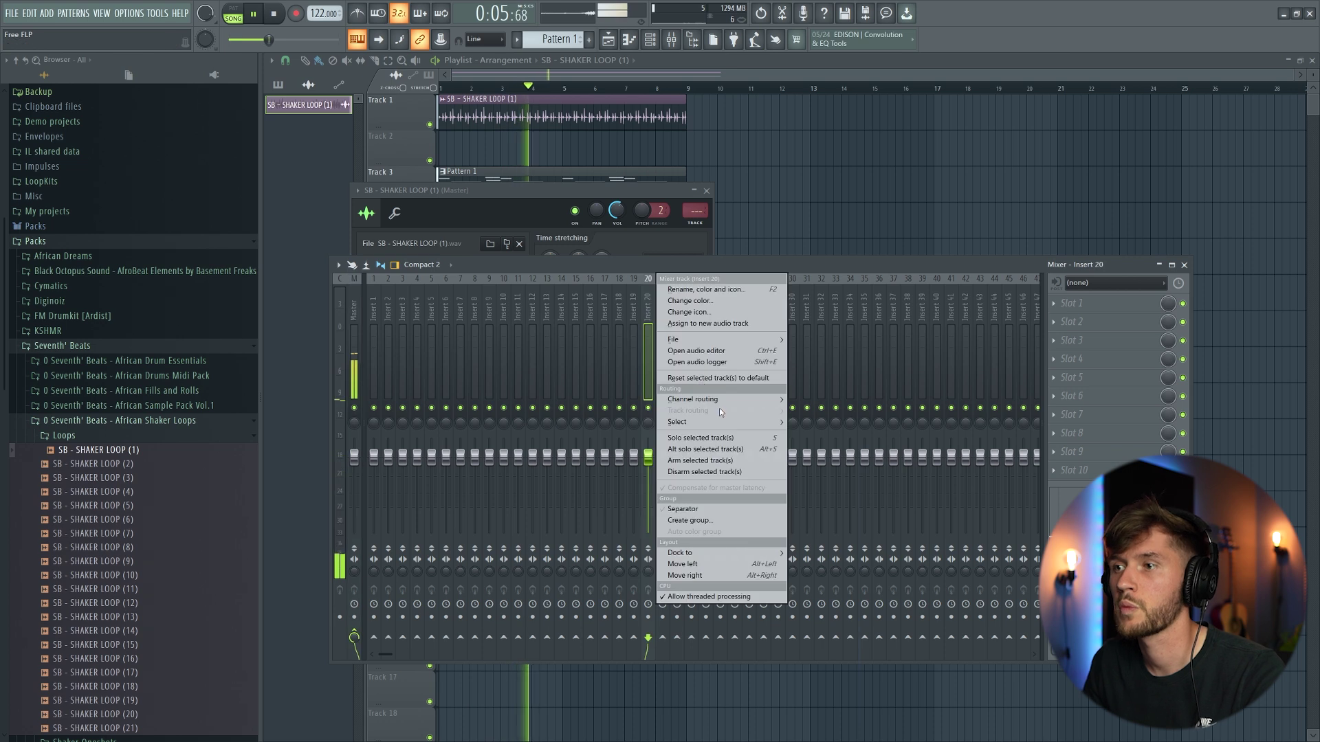
pyautogui.rightClick(434, 313)
pyautogui.moveTo(509, 399)
pyautogui.click(646, 399)
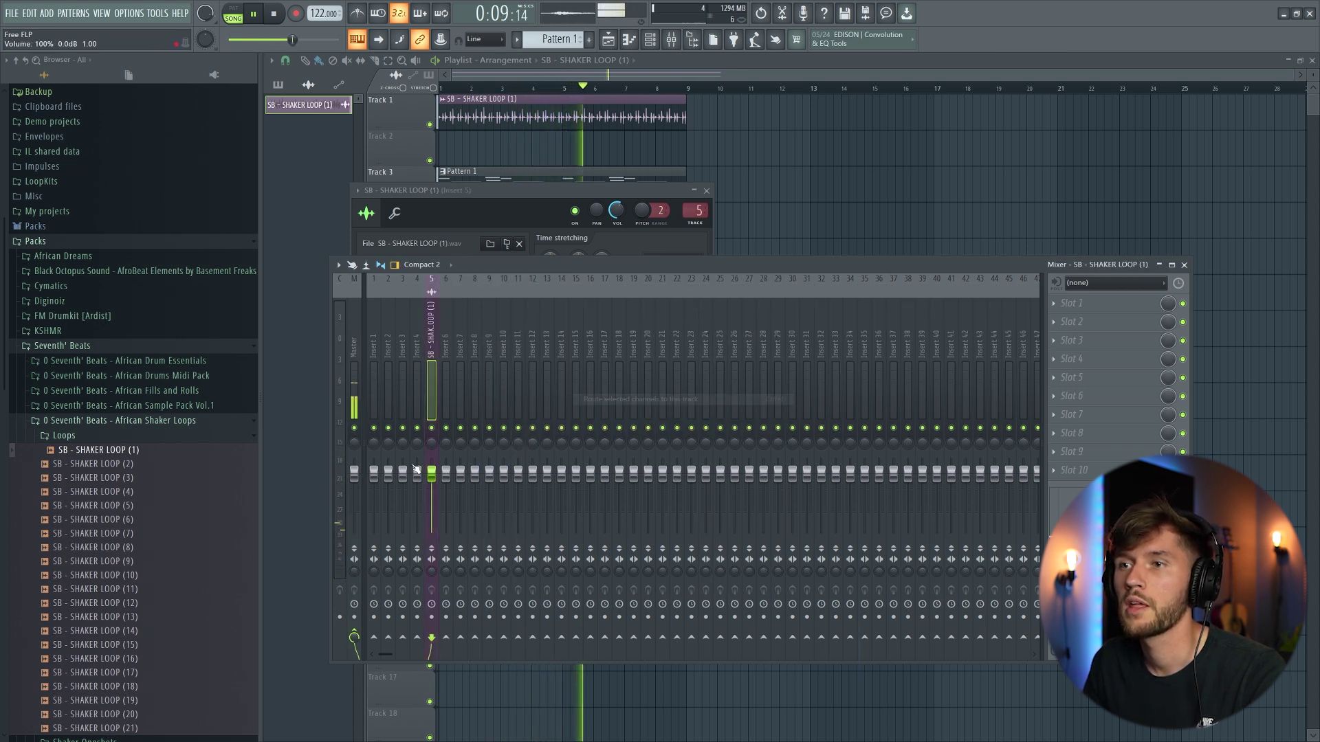
# Add Fruity Parametric EQ 2 in slot 1, cutting lows, rolling off highs and dipping upper mids
pyautogui.click(1070, 303)
pyautogui.moveTo(1070, 319)
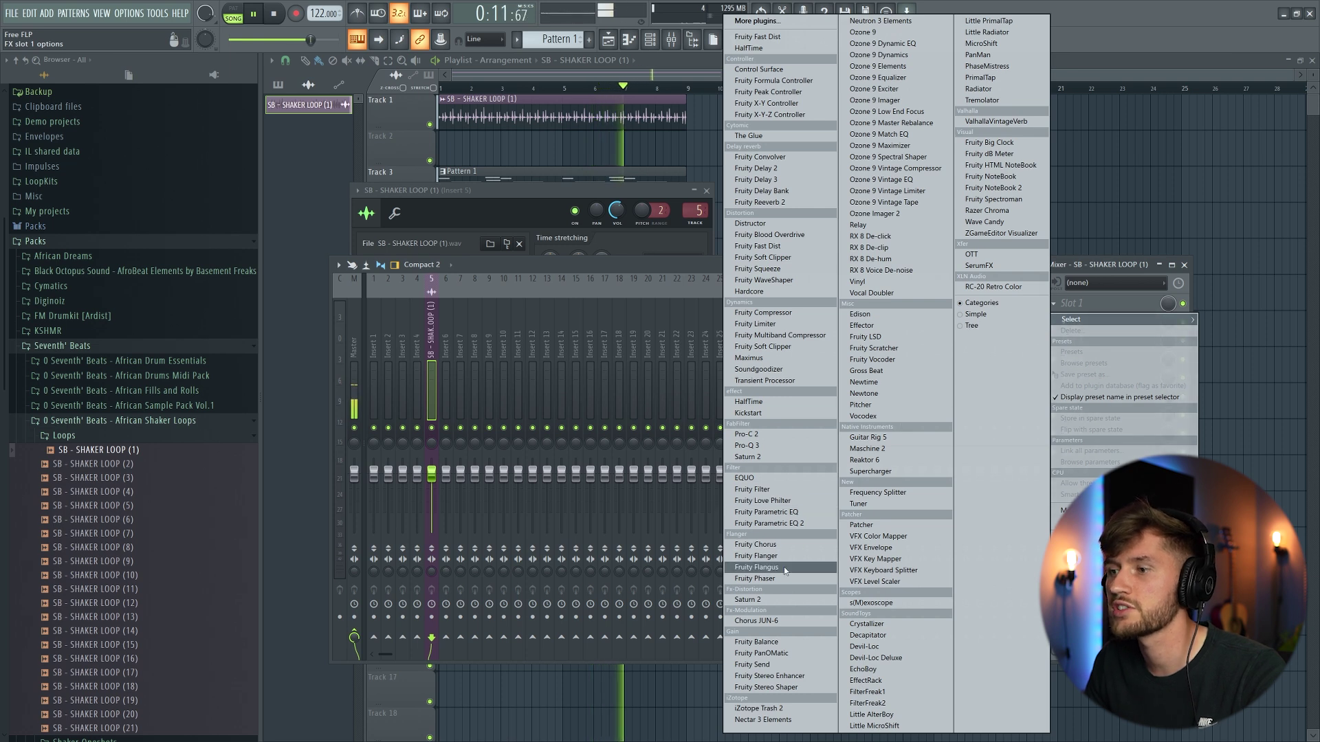
pyautogui.click(768, 523)
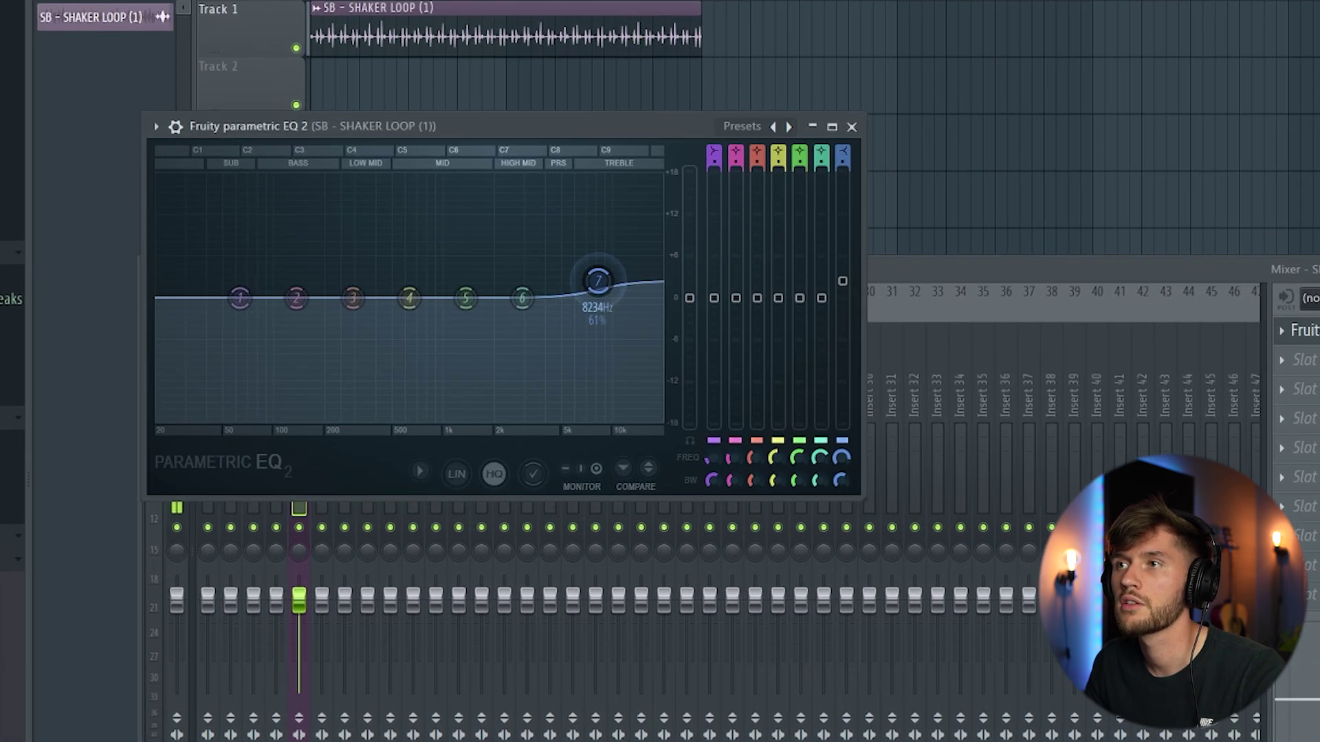
pyautogui.press('space')
pyautogui.moveTo(597, 280); pyautogui.dragTo(602, 377)
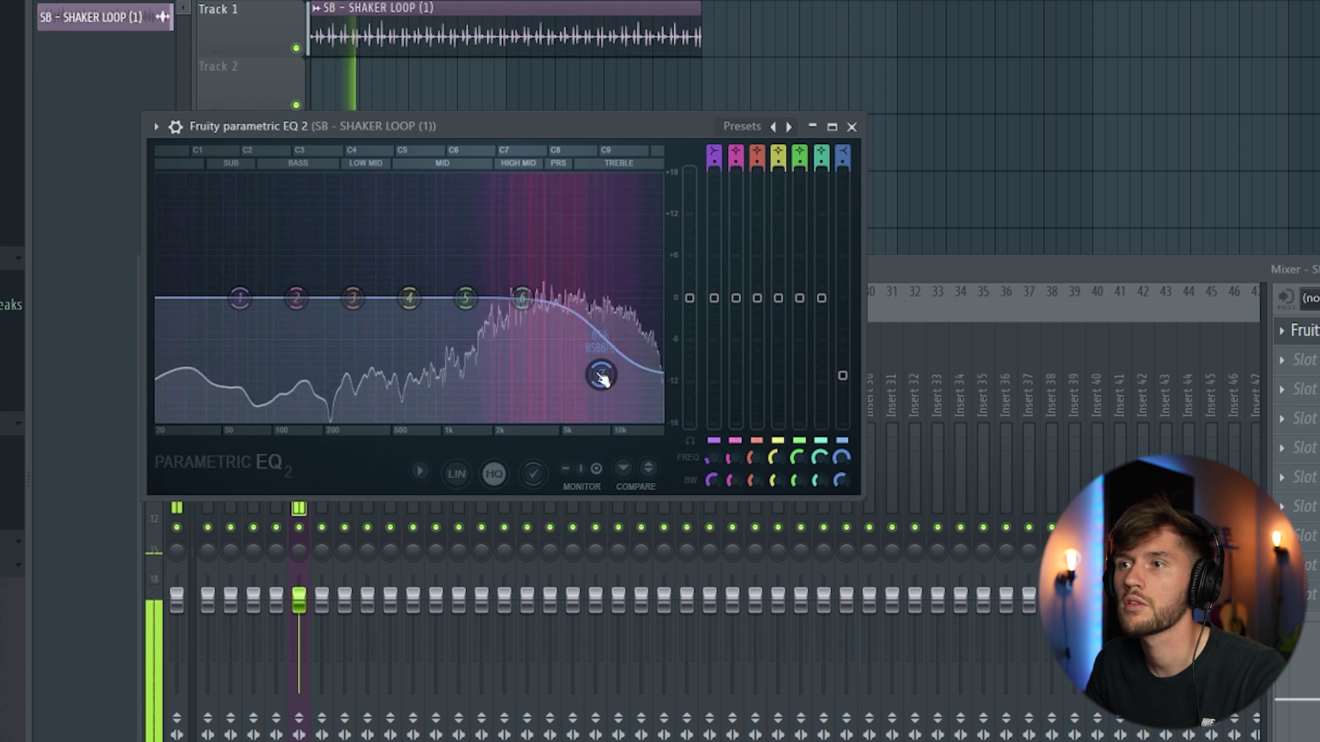
pyautogui.moveTo(240, 298); pyautogui.dragTo(268, 419)
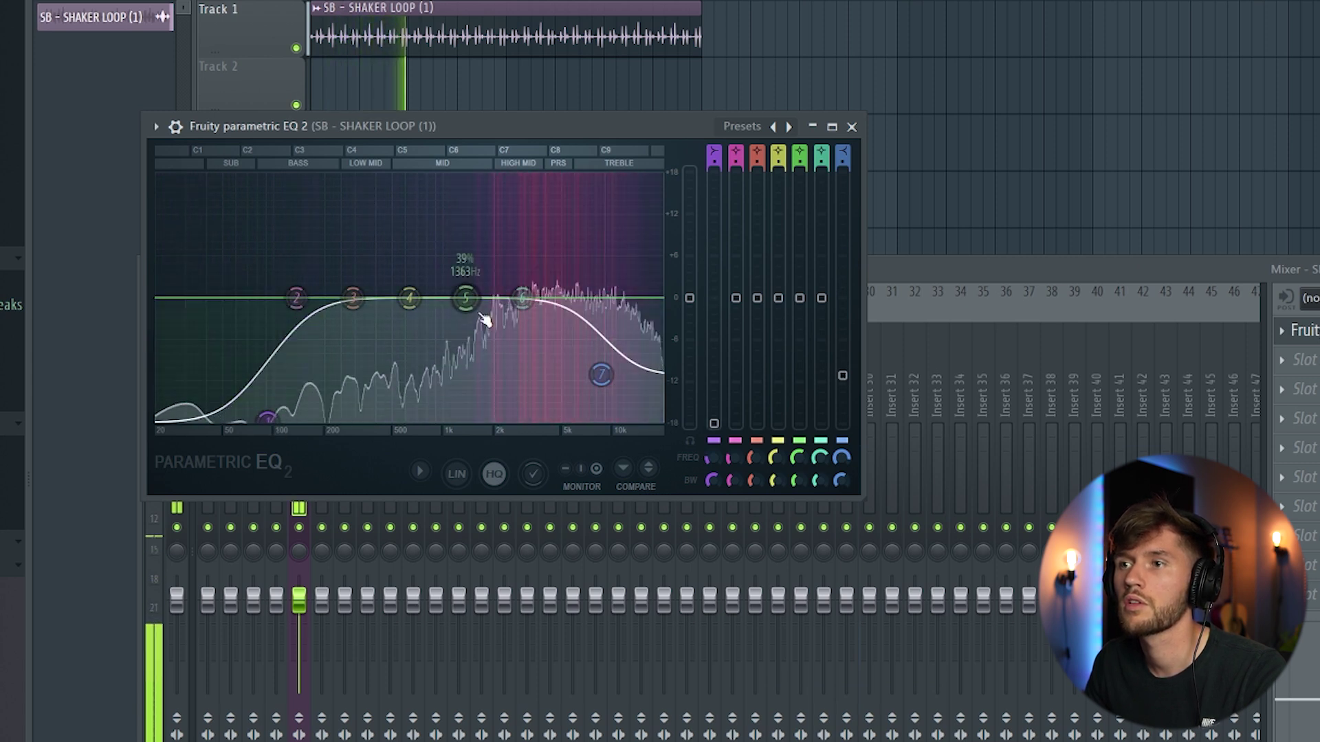
pyautogui.moveTo(467, 301); pyautogui.dragTo(526, 334)
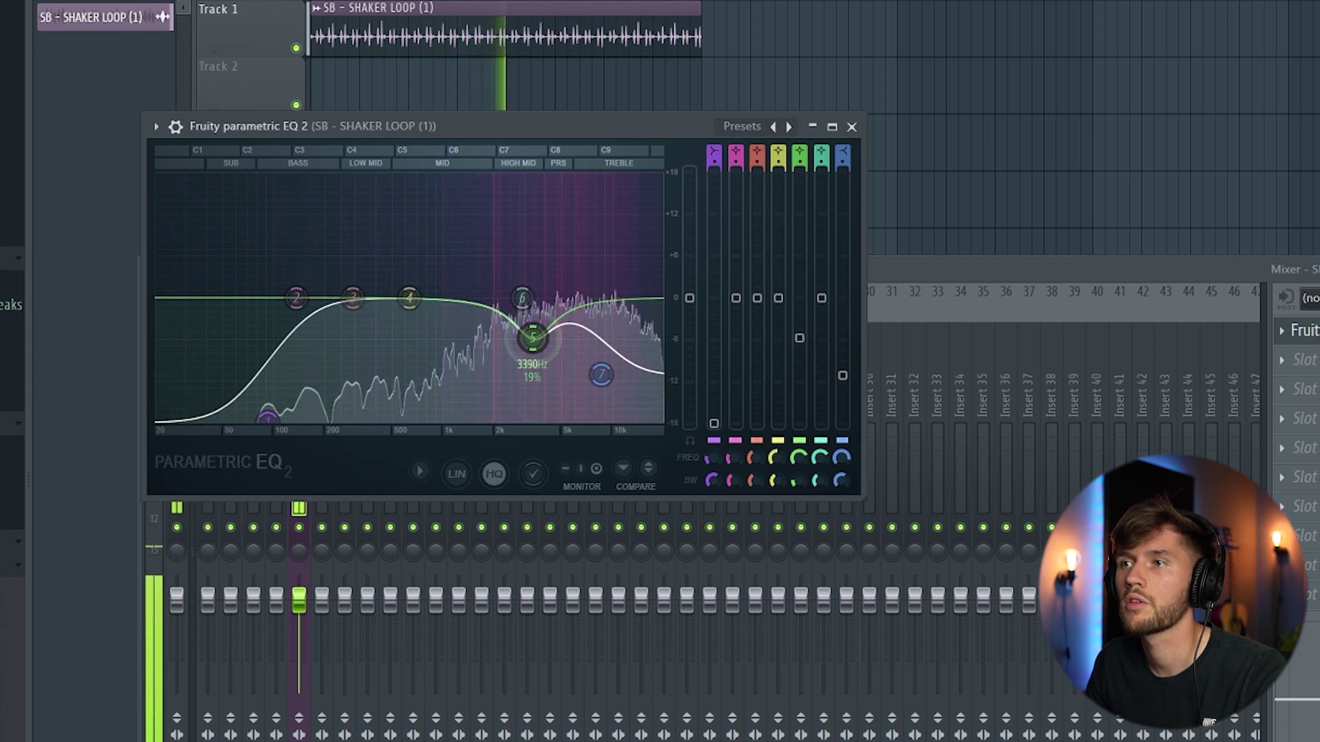
pyautogui.press('F6')
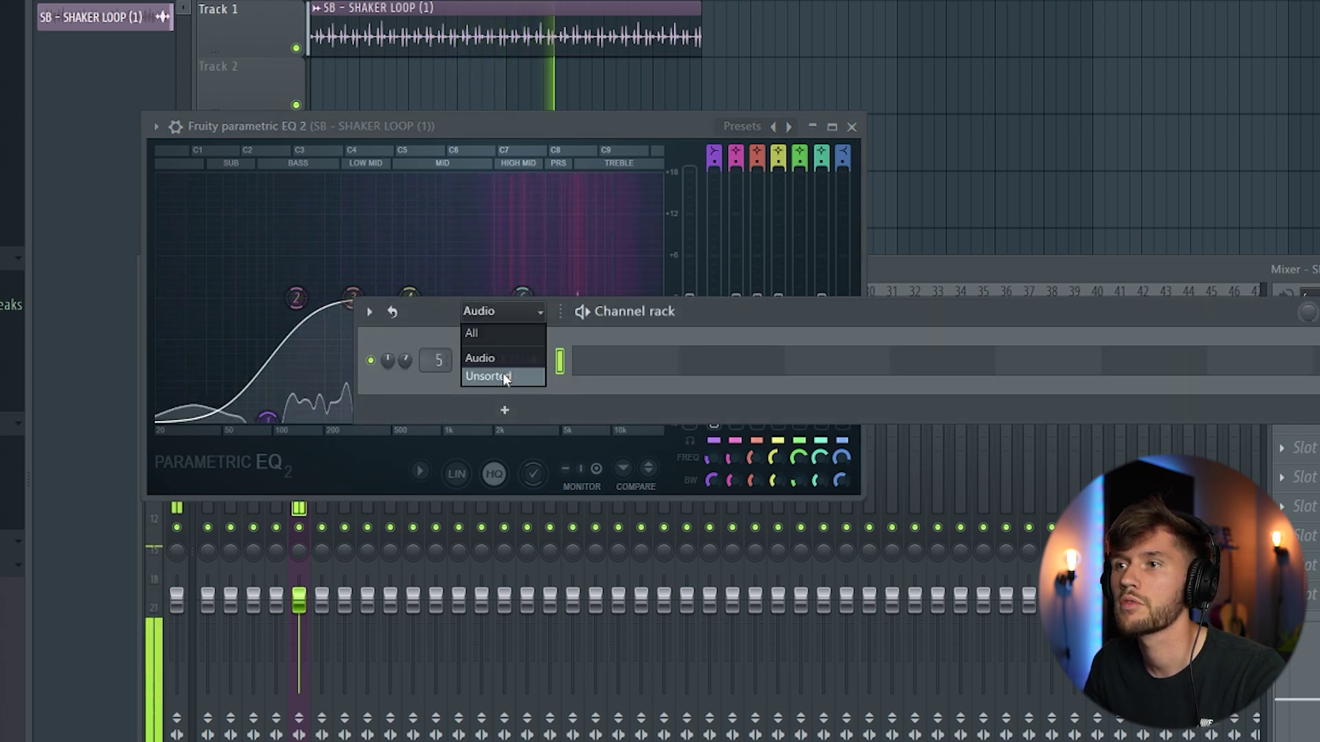
# Filter the channel rack to Unsorted and turn down the Sere snare's OUT fade-out knob
pyautogui.click(503, 378)
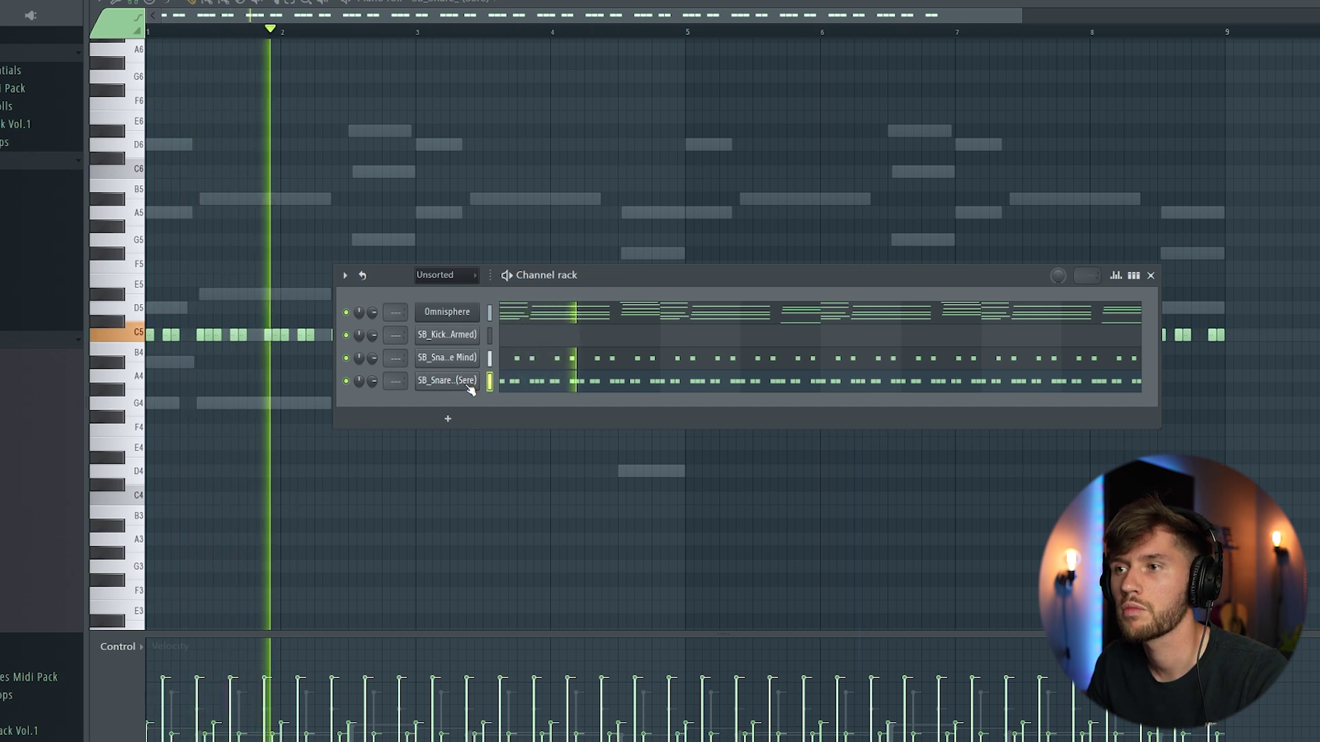
pyautogui.click(467, 387)
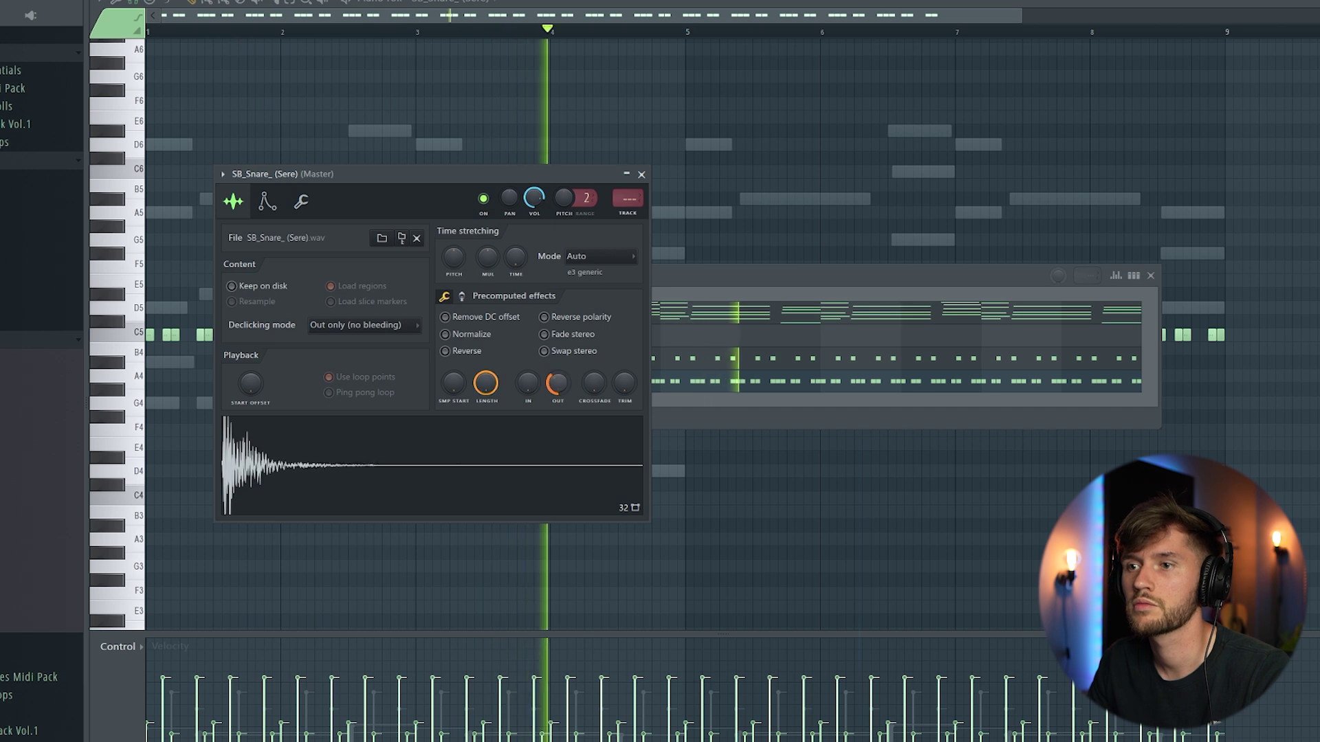
pyautogui.moveTo(547, 402); pyautogui.dragTo(546, 429)
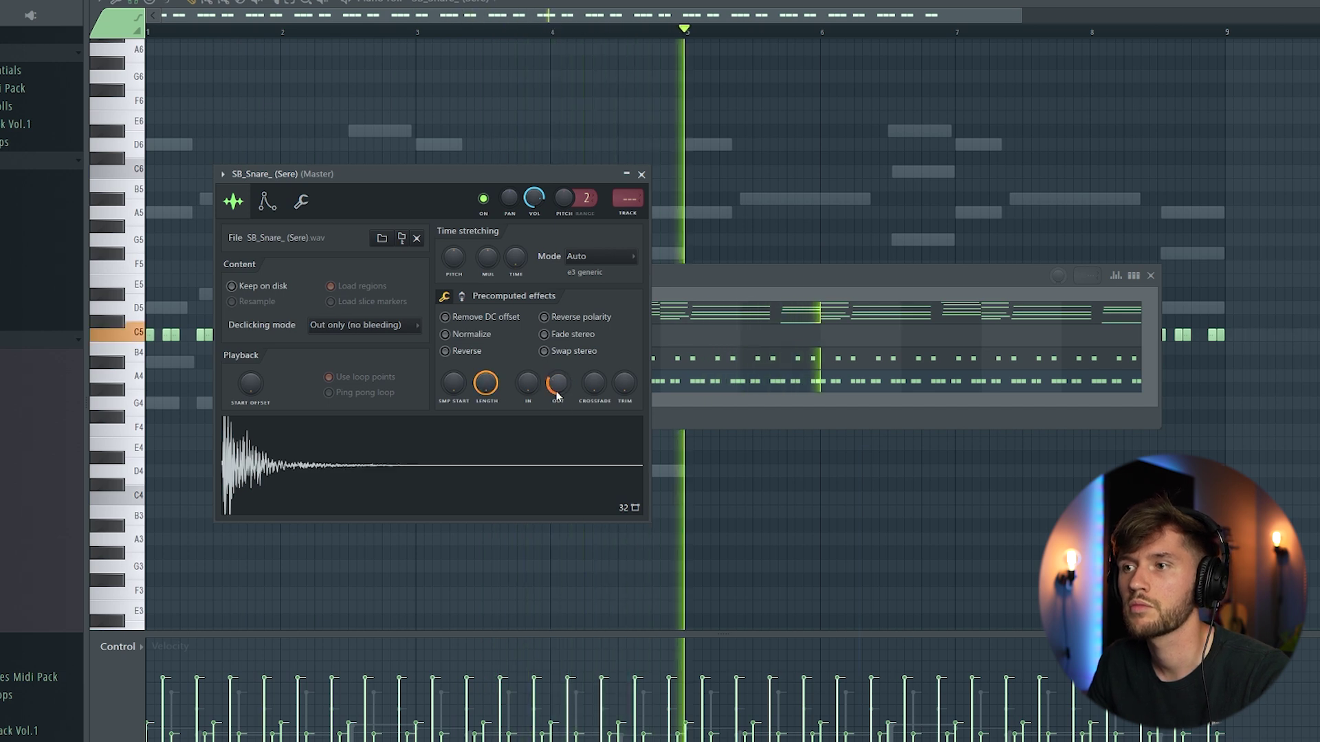
pyautogui.click(686, 275)
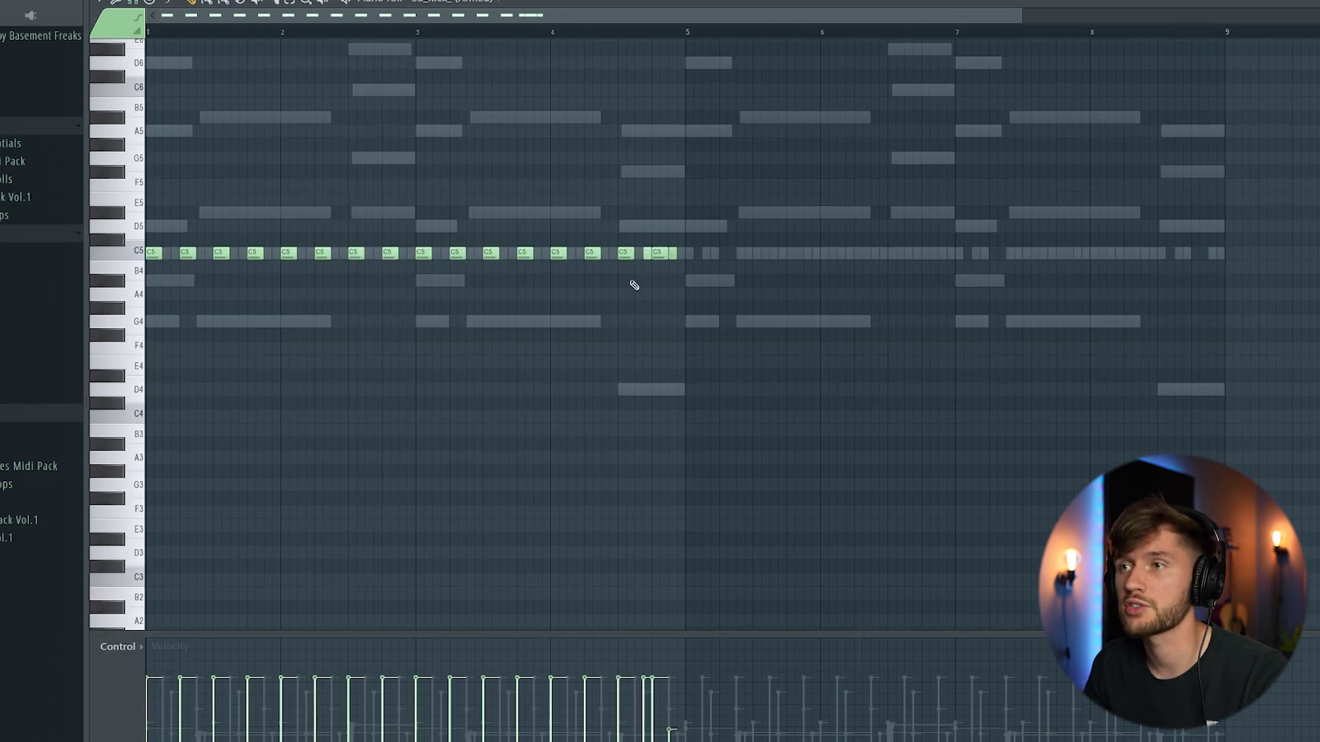
# Duplicate the C5 notes to fill bars 5–9, then transpose all notes down two semitones to A4
pyautogui.press('space')
pyautogui.hotkey('ctrl', 'a')
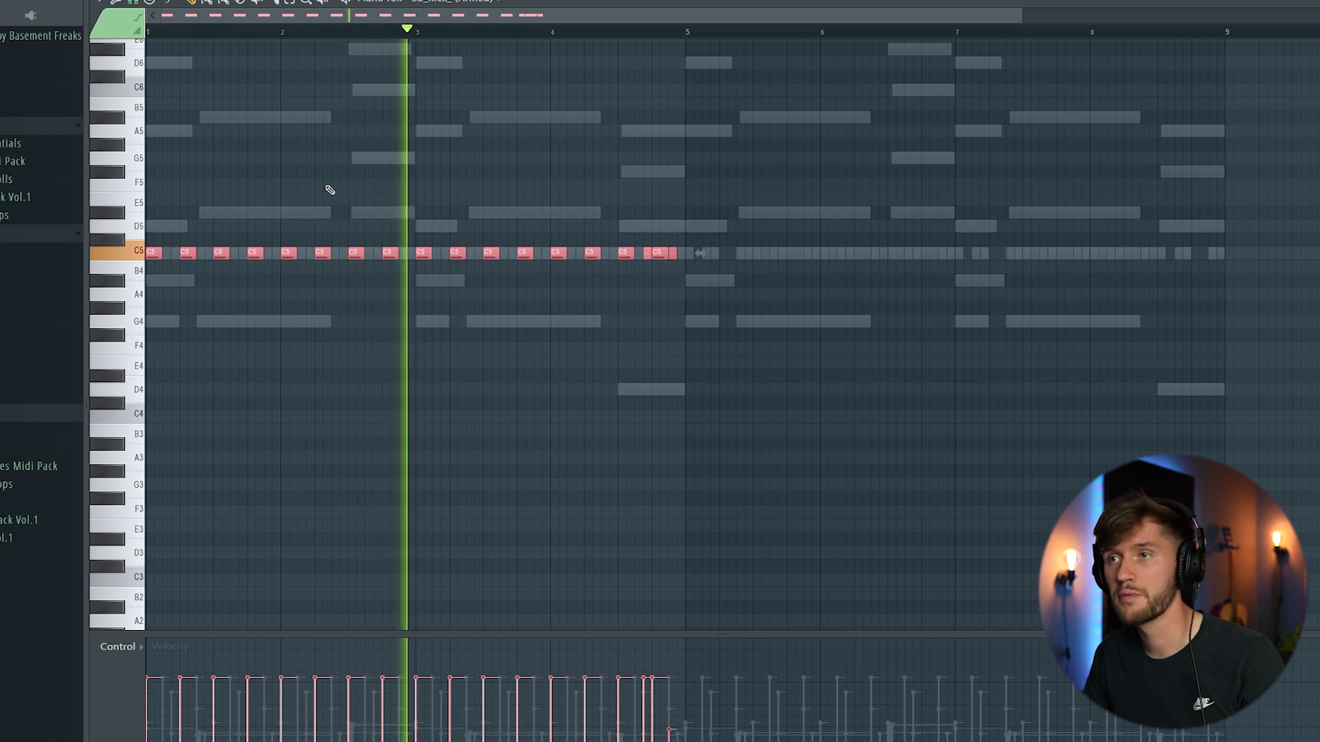
pyautogui.hotkey('ctrl', 'b')
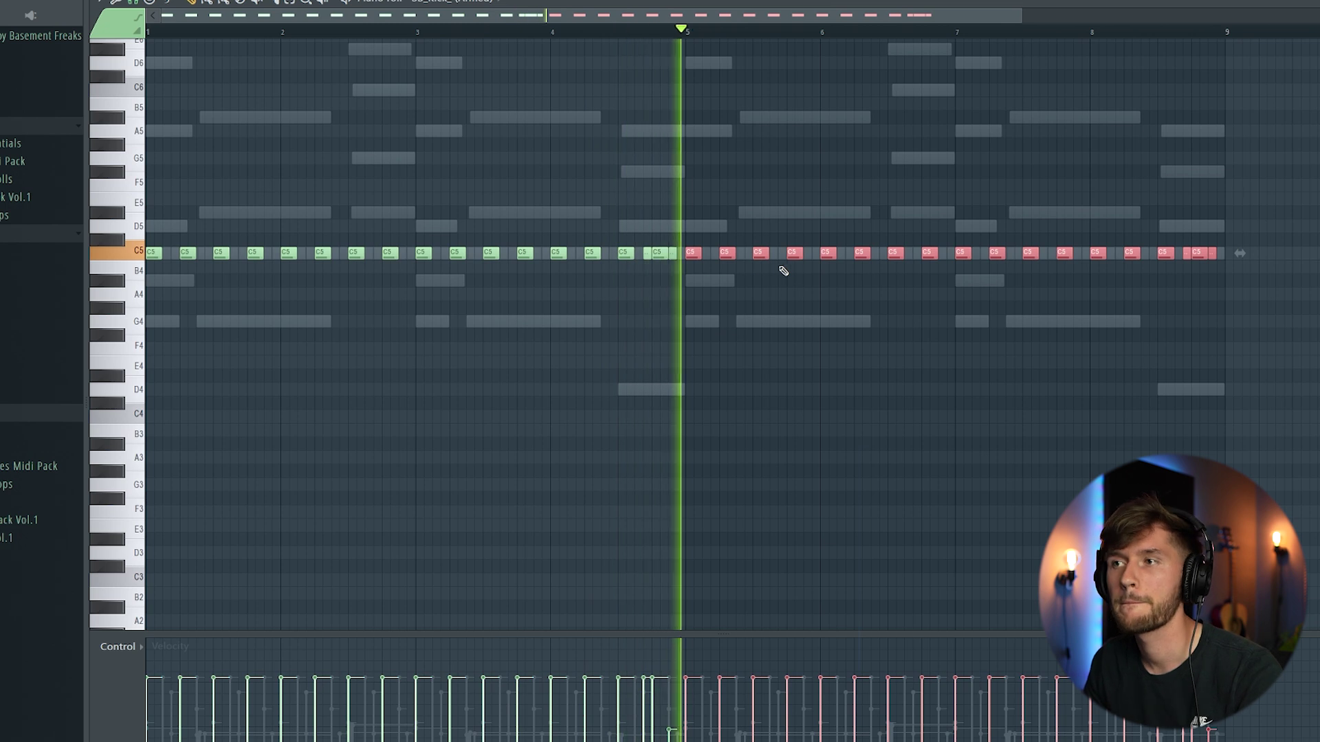
pyautogui.hotkey('ctrl', 'a')
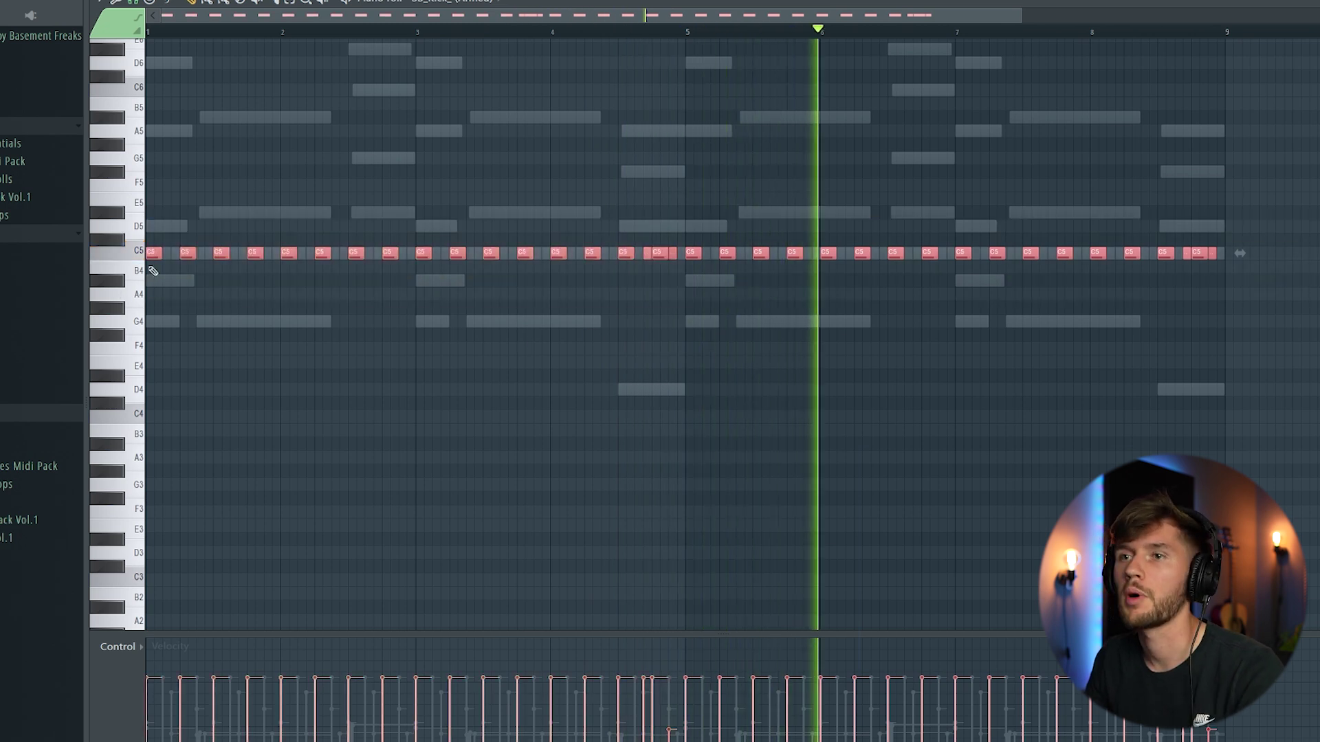
pyautogui.hotkey('shift', 'Down')
pyautogui.hotkey('shift', 'Down')
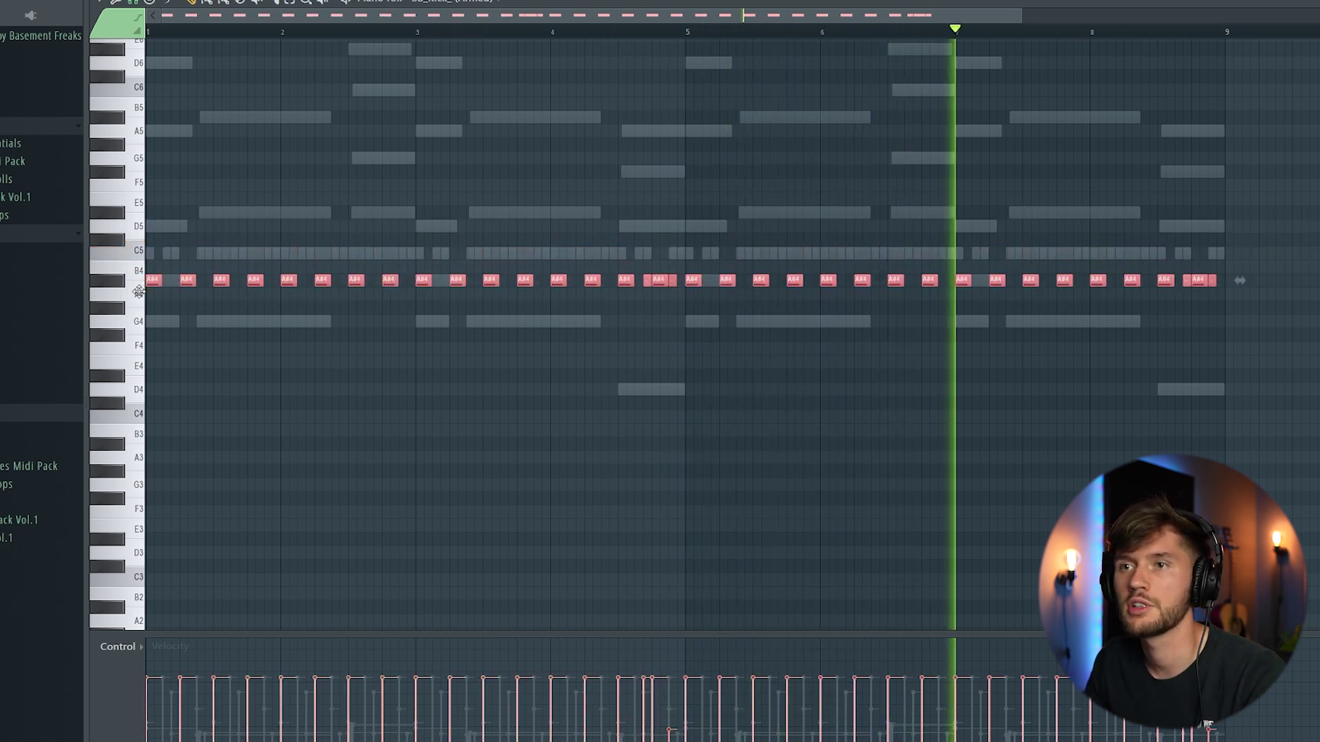
pyautogui.hotkey('shift', 'Down')
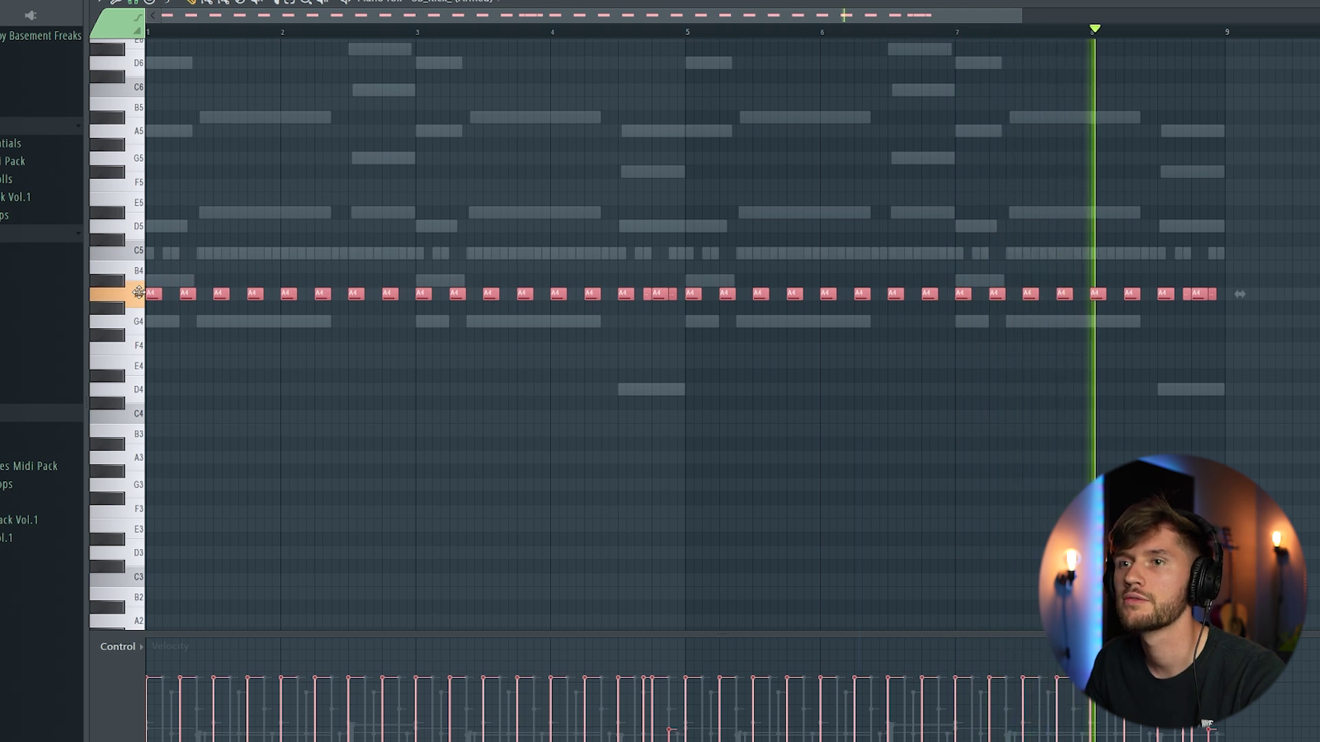
# Normalize the kick sample and raise its output level
pyautogui.press('F6')
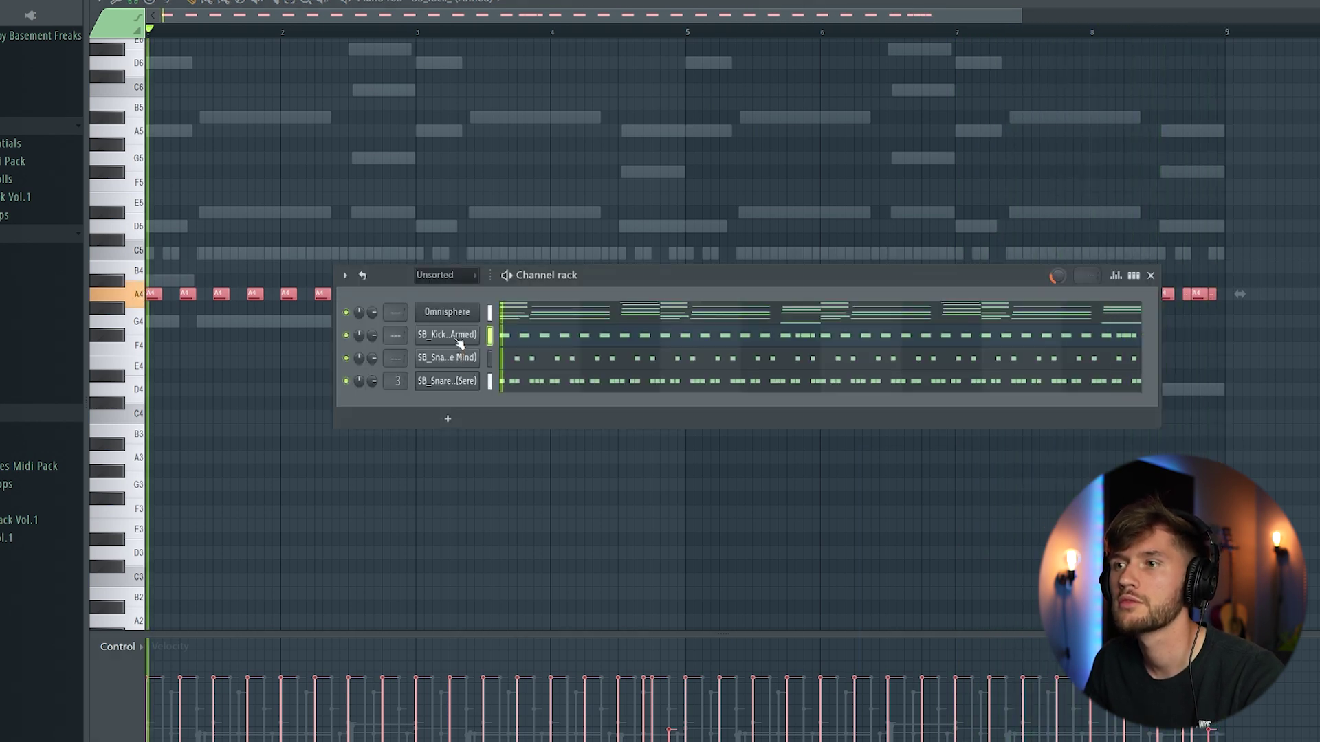
pyautogui.click(450, 333)
pyautogui.click(461, 319)
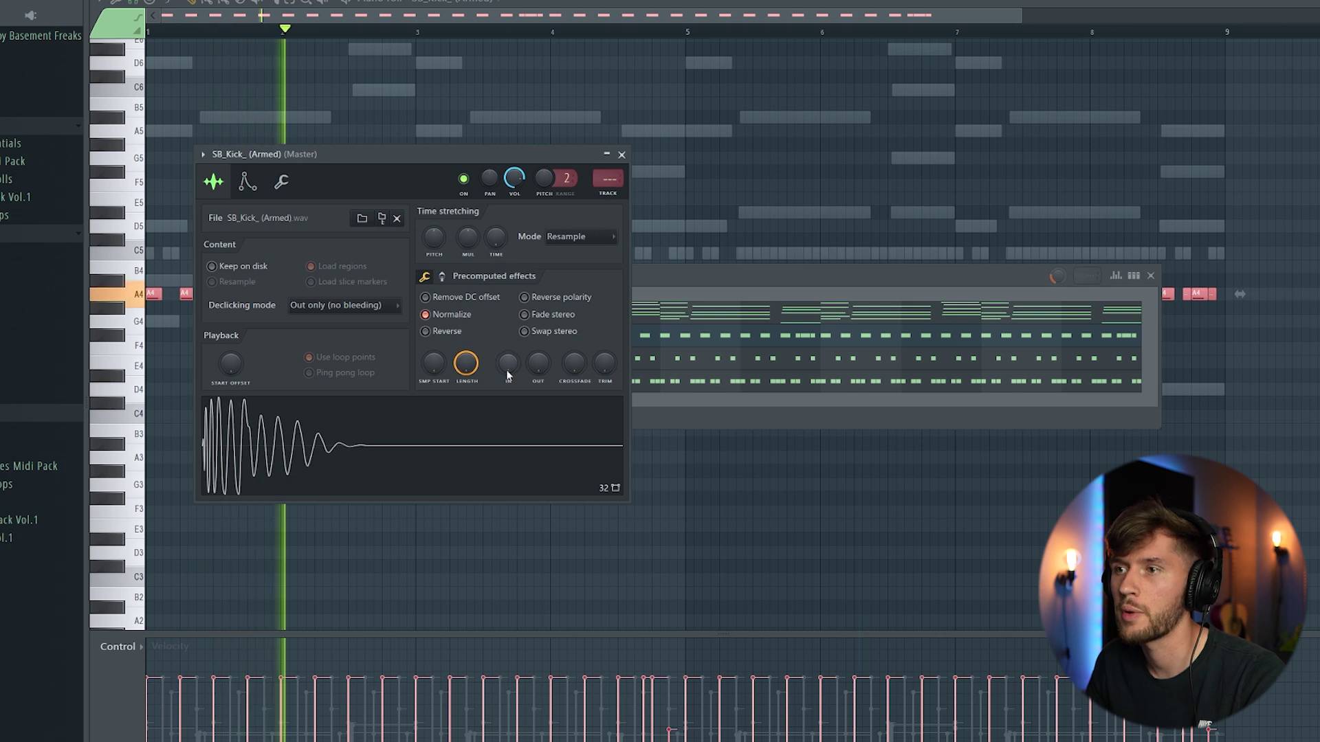
pyautogui.moveTo(539, 372); pyautogui.dragTo(538, 344)
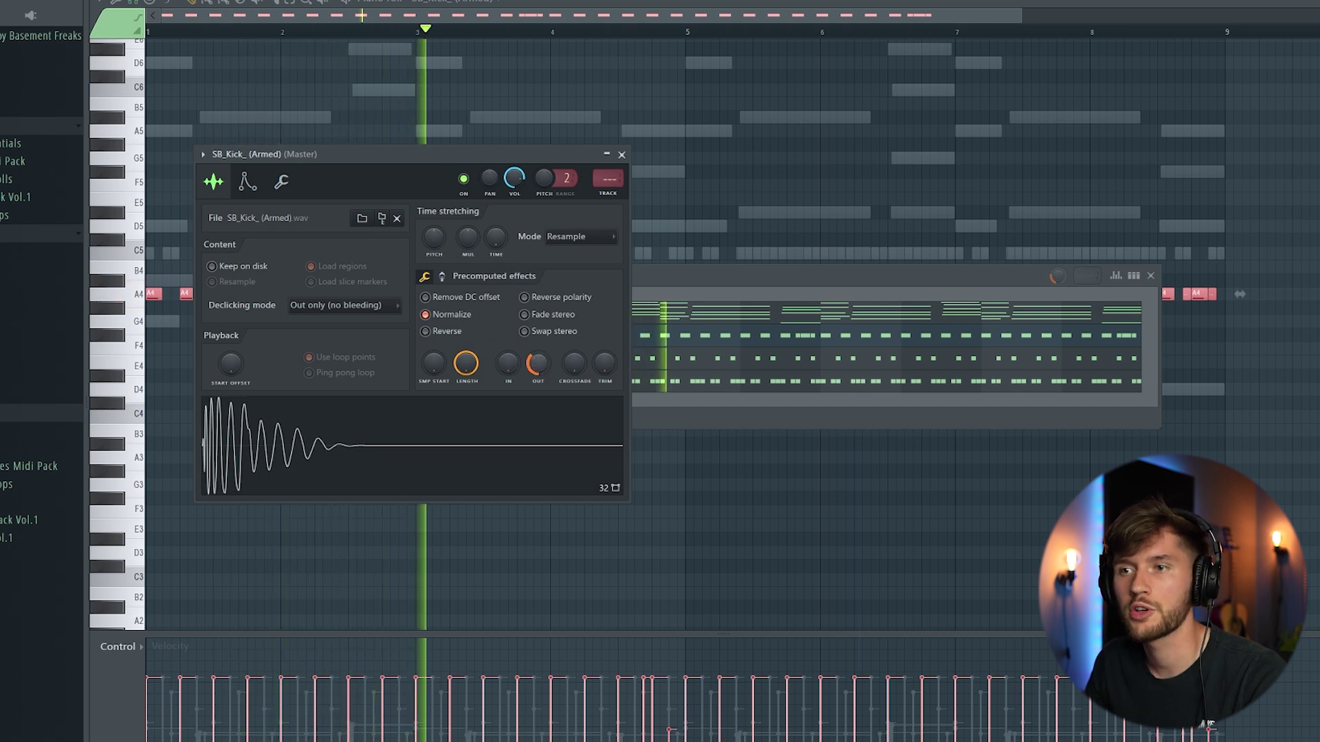
pyautogui.click(662, 283)
pyautogui.click(408, 394)
# Route the kick channel to mixer Insert 1
pyautogui.press('F9')
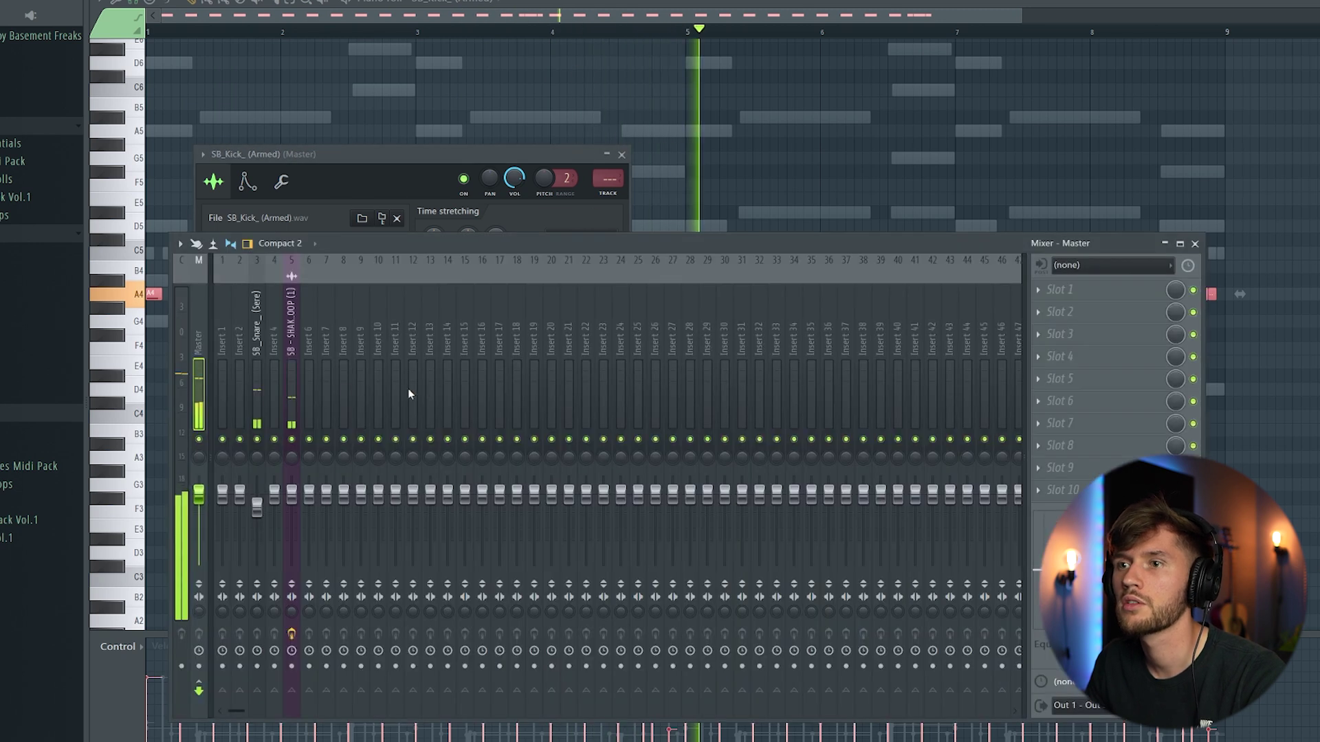
pyautogui.rightClick(224, 347)
pyautogui.click(446, 402)
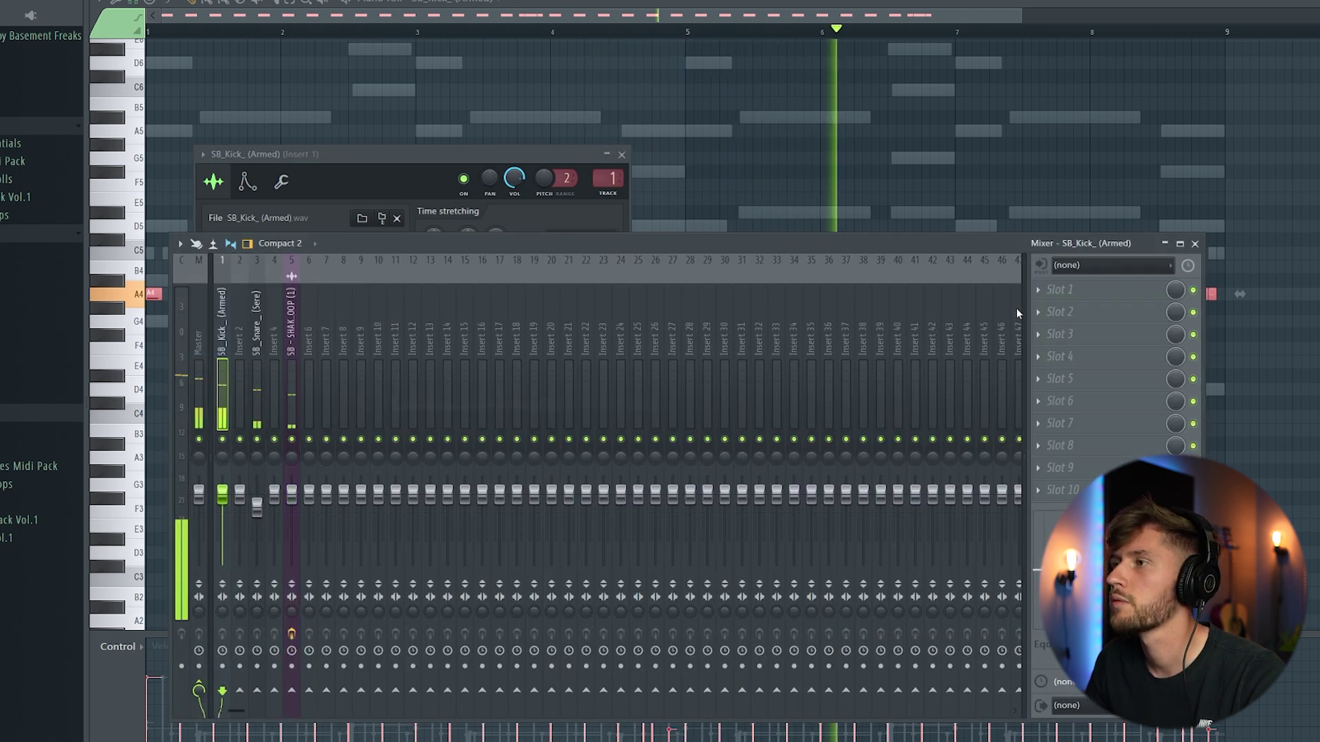
# Add Fruity Parametric EQ 2 to the kick, rolling off highs and dipping low mids near 283 Hz
pyautogui.click(1042, 293)
pyautogui.moveTo(1051, 309)
pyautogui.click(731, 554)
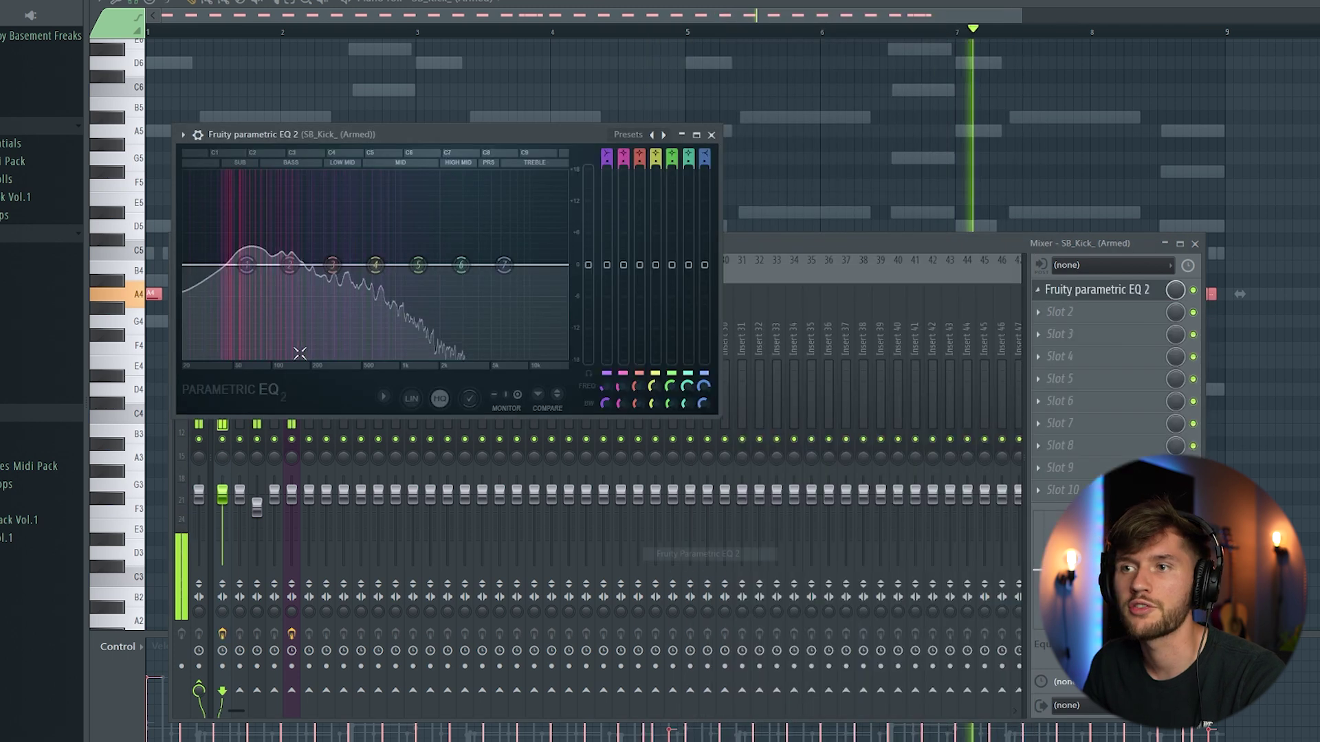
pyautogui.moveTo(431, 347); pyautogui.dragTo(420, 316)
pyautogui.moveTo(332, 265); pyautogui.dragTo(344, 305)
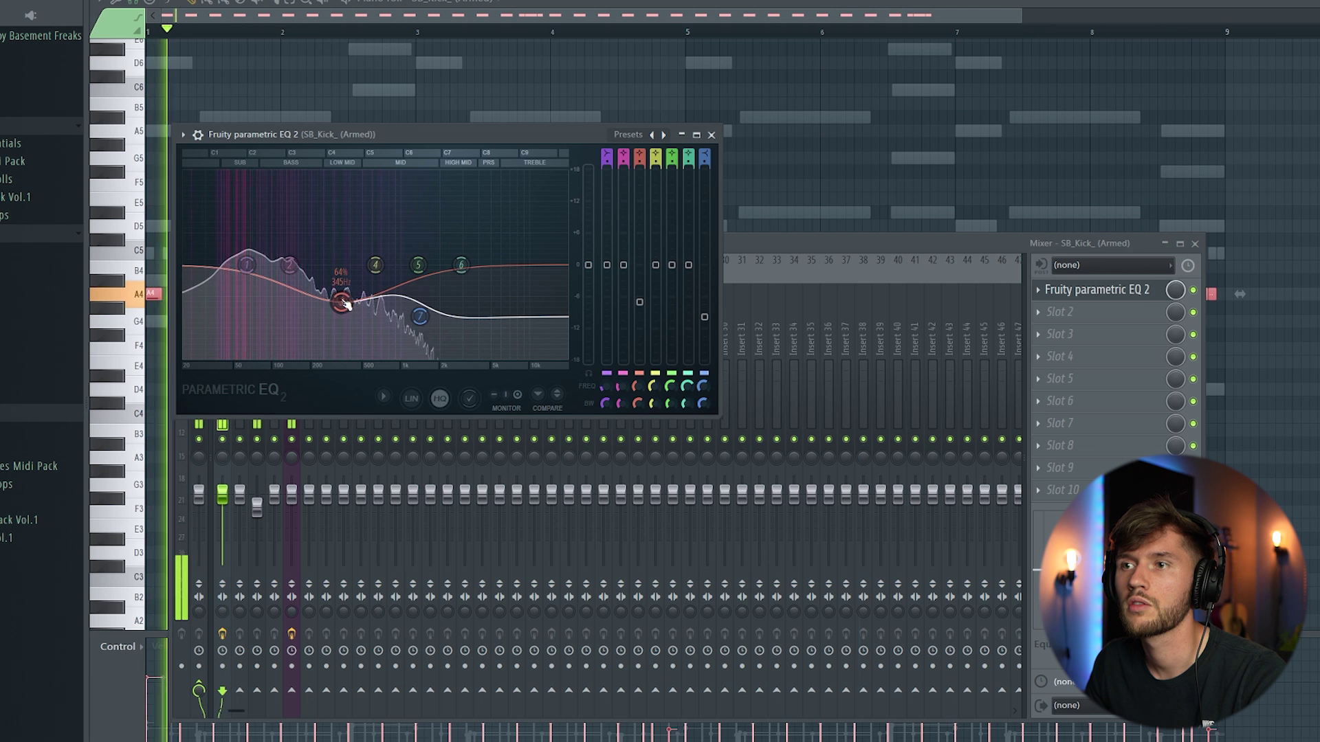
pyautogui.scroll(3, 348, 305)
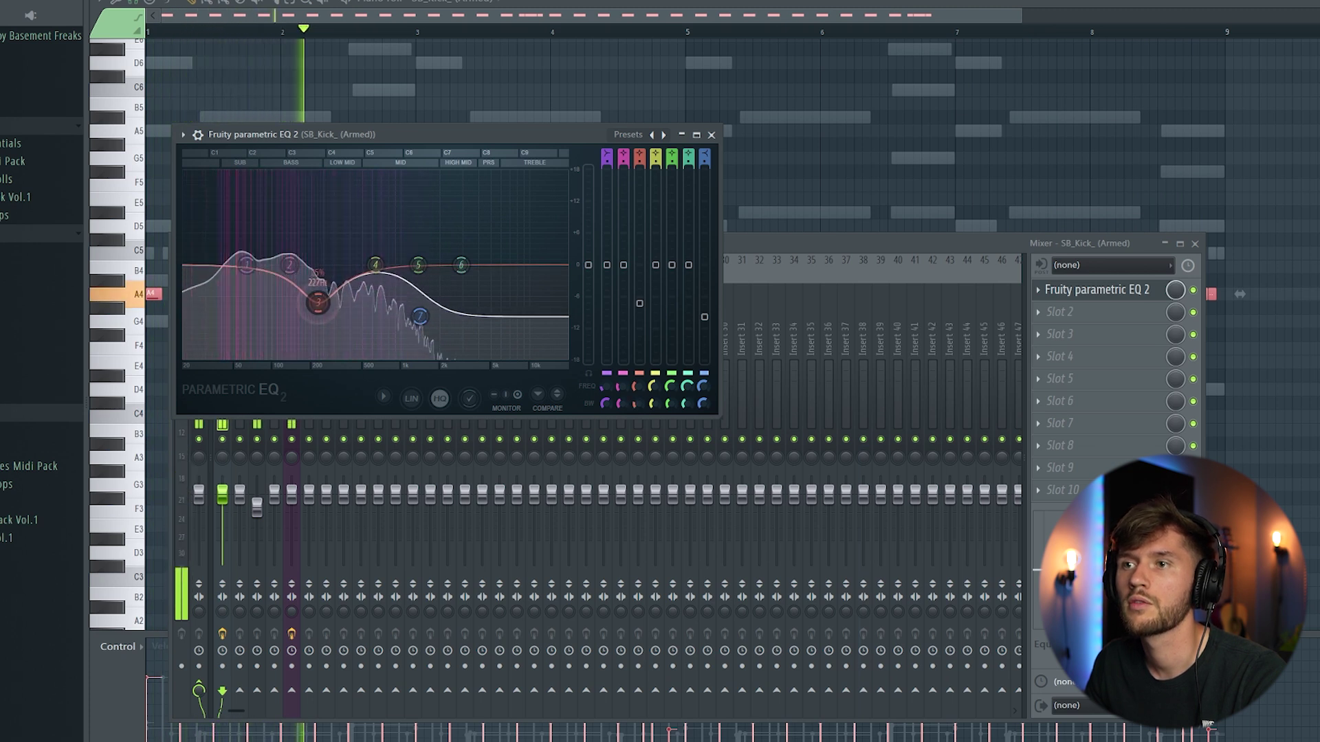
pyautogui.moveTo(317, 302); pyautogui.dragTo(378, 320)
pyautogui.scroll(-5, 380, 320)
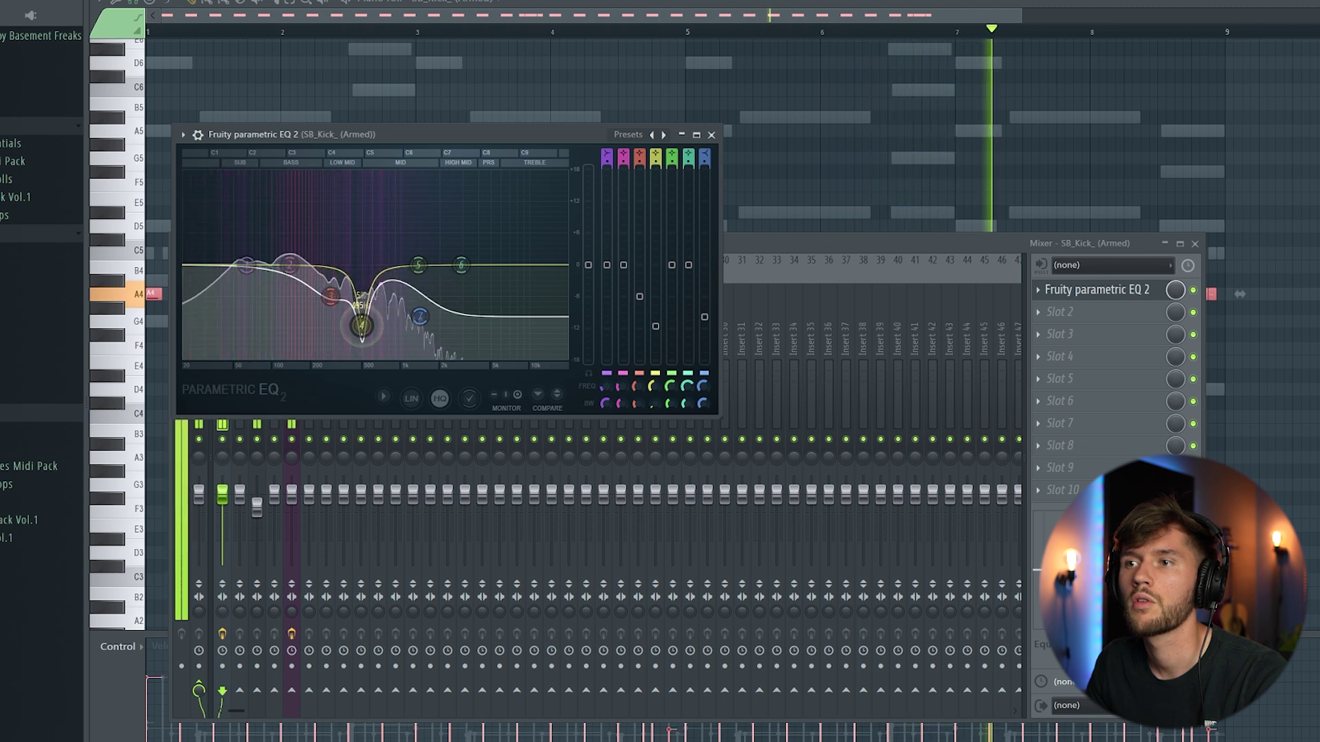
pyautogui.press('F9')
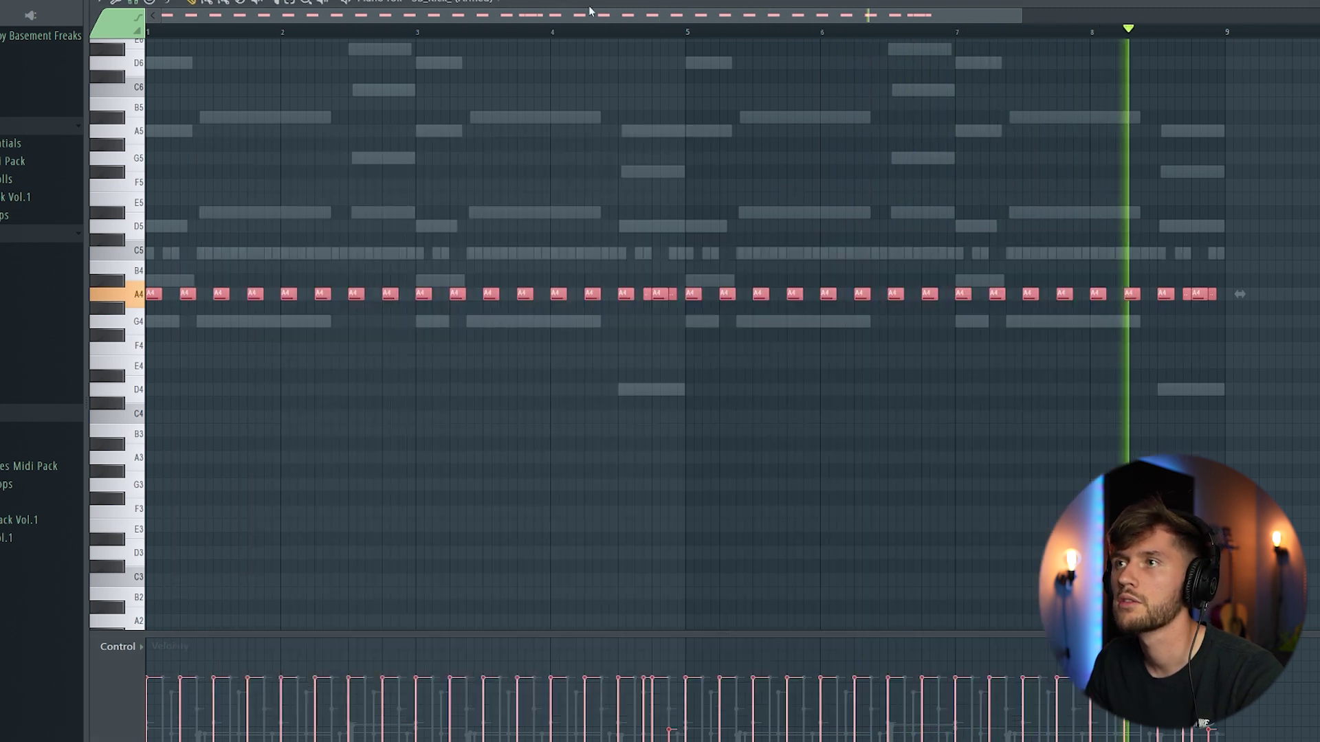
pyautogui.press('F6')
# Open the bamboo stick's piano roll and play its C5 notes
pyautogui.click(454, 333)
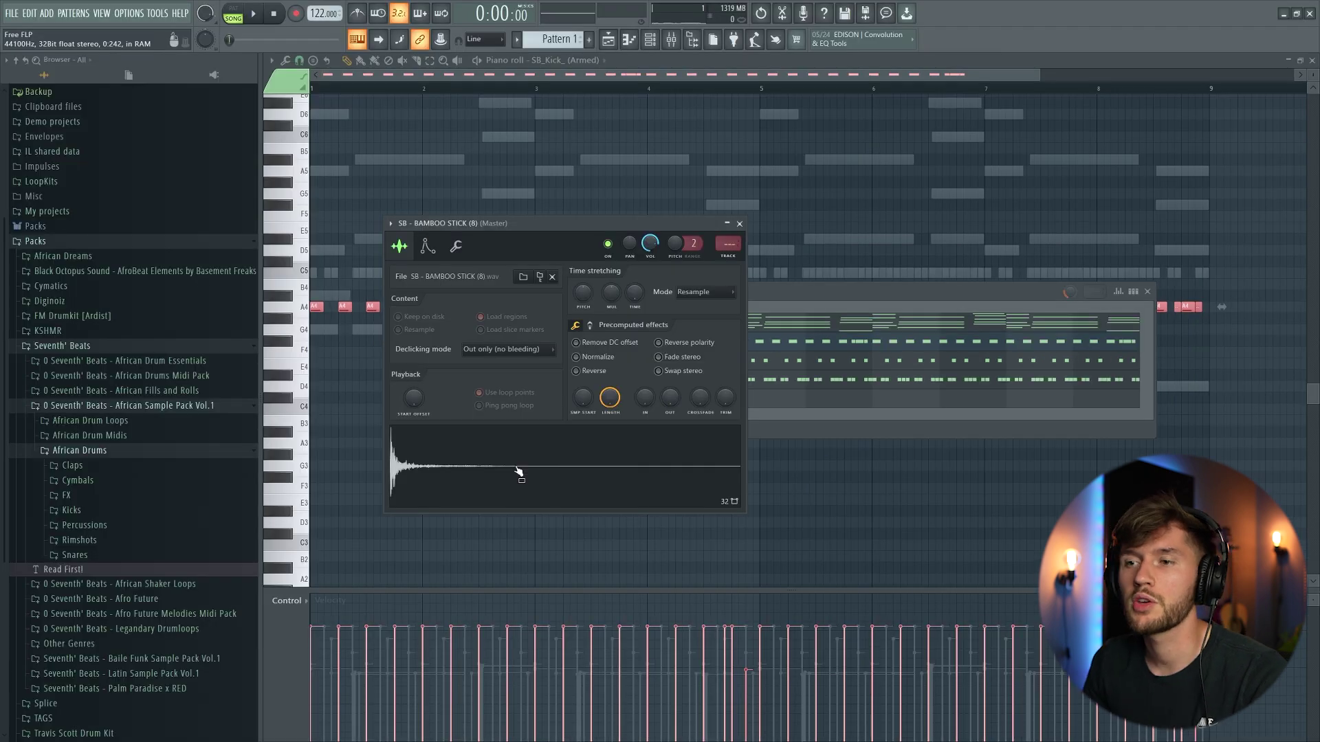
pyautogui.click(780, 296)
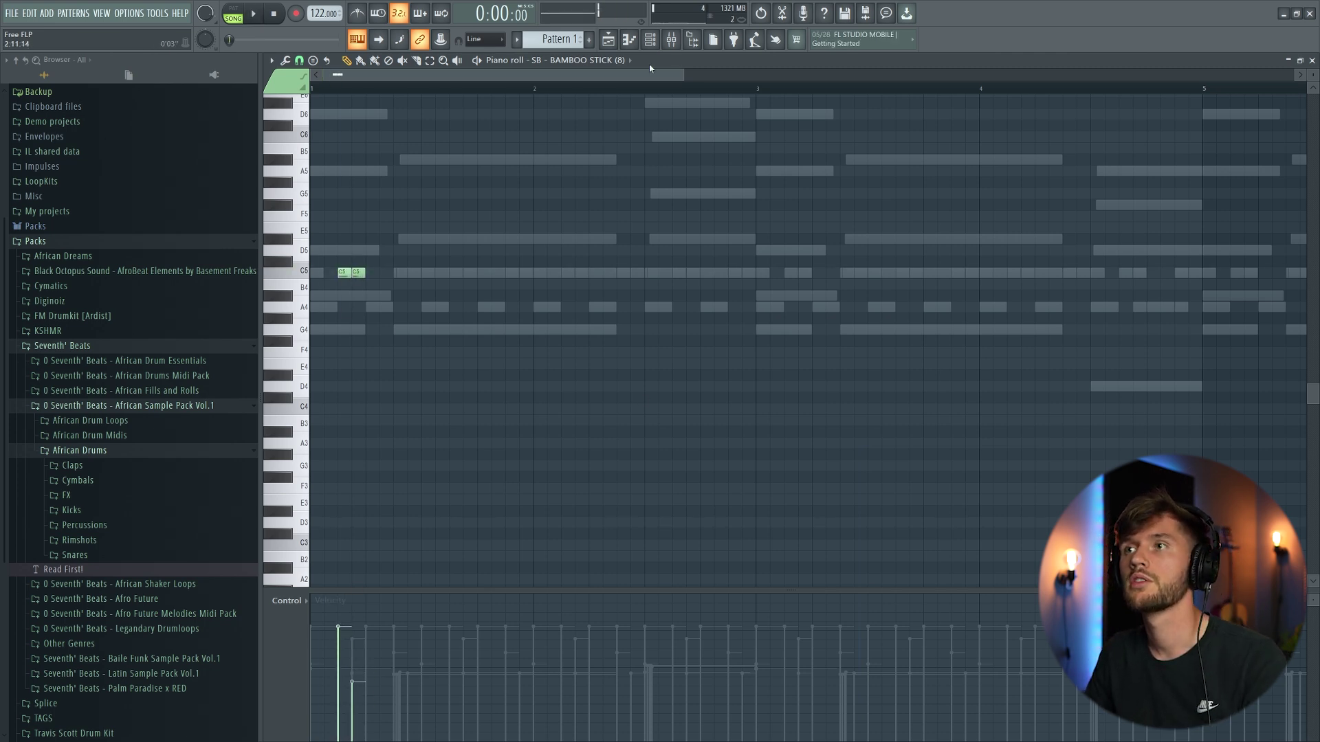
pyautogui.click(649, 39)
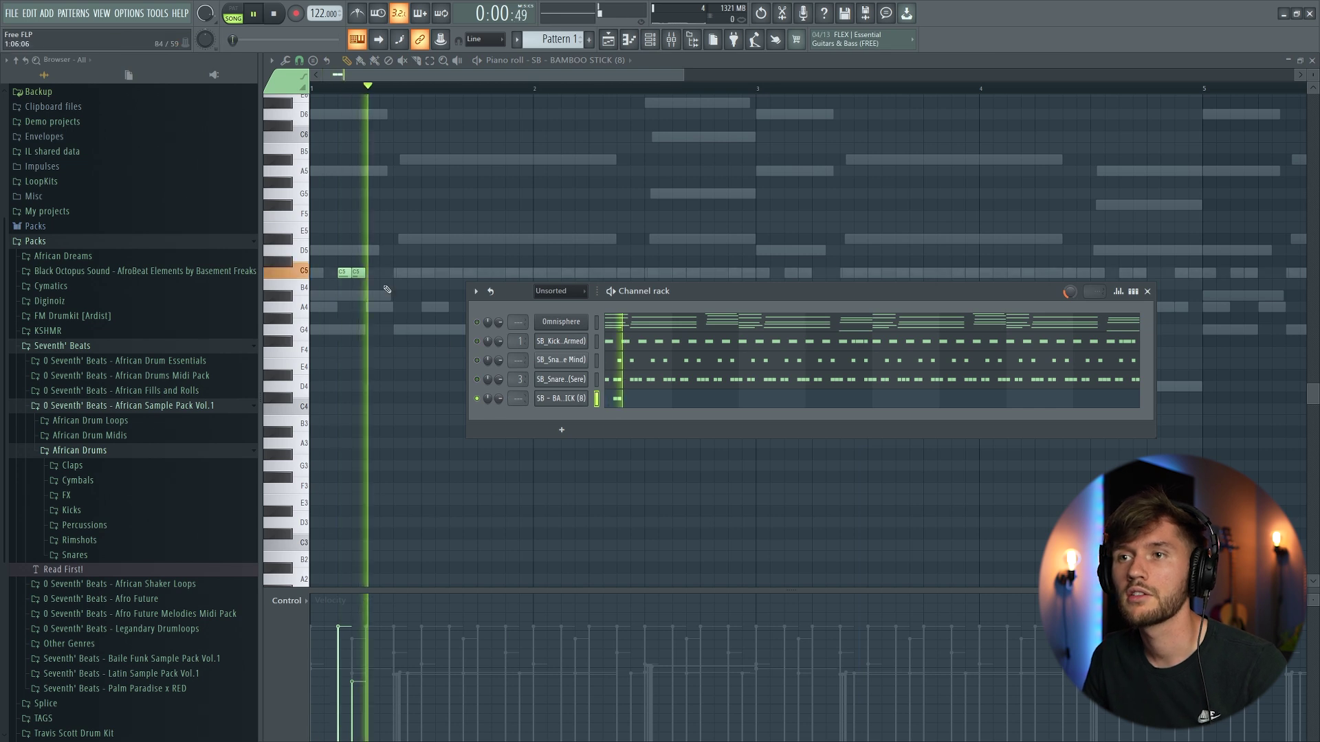
pyautogui.press('F6')
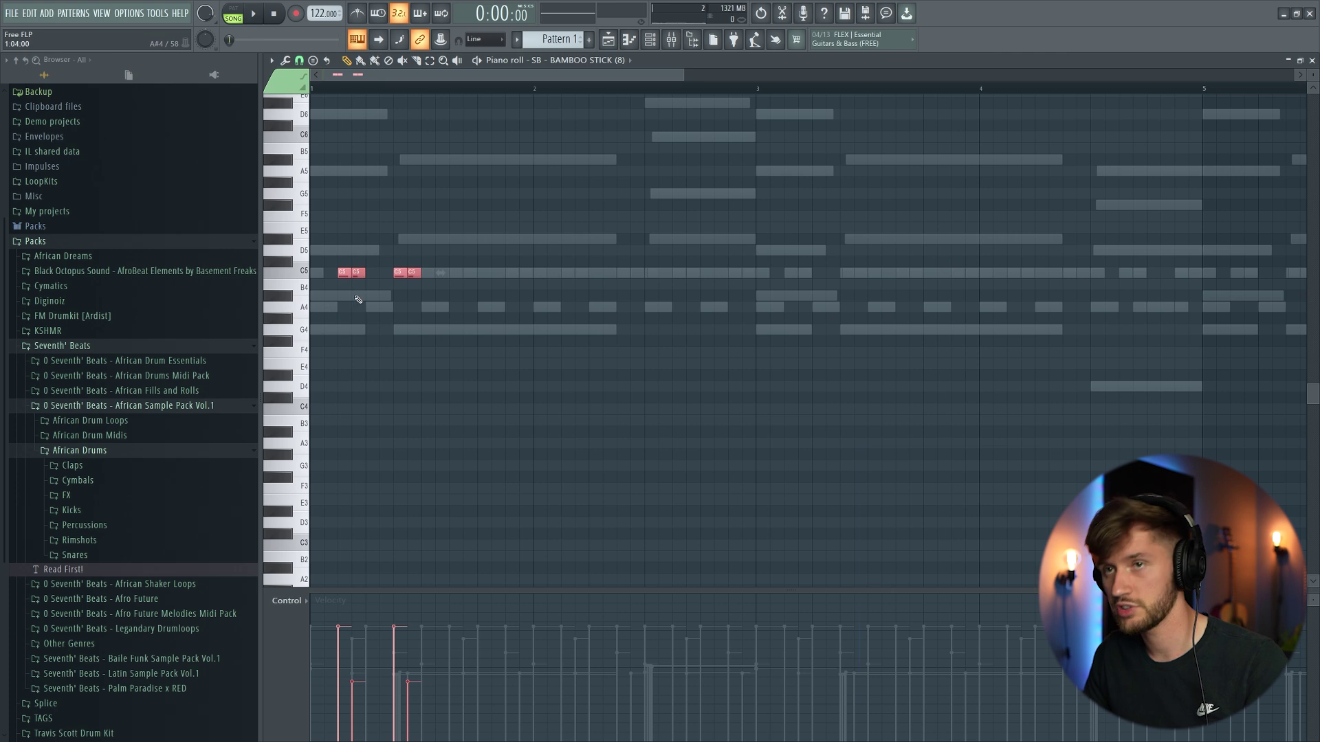
pyautogui.press('space')
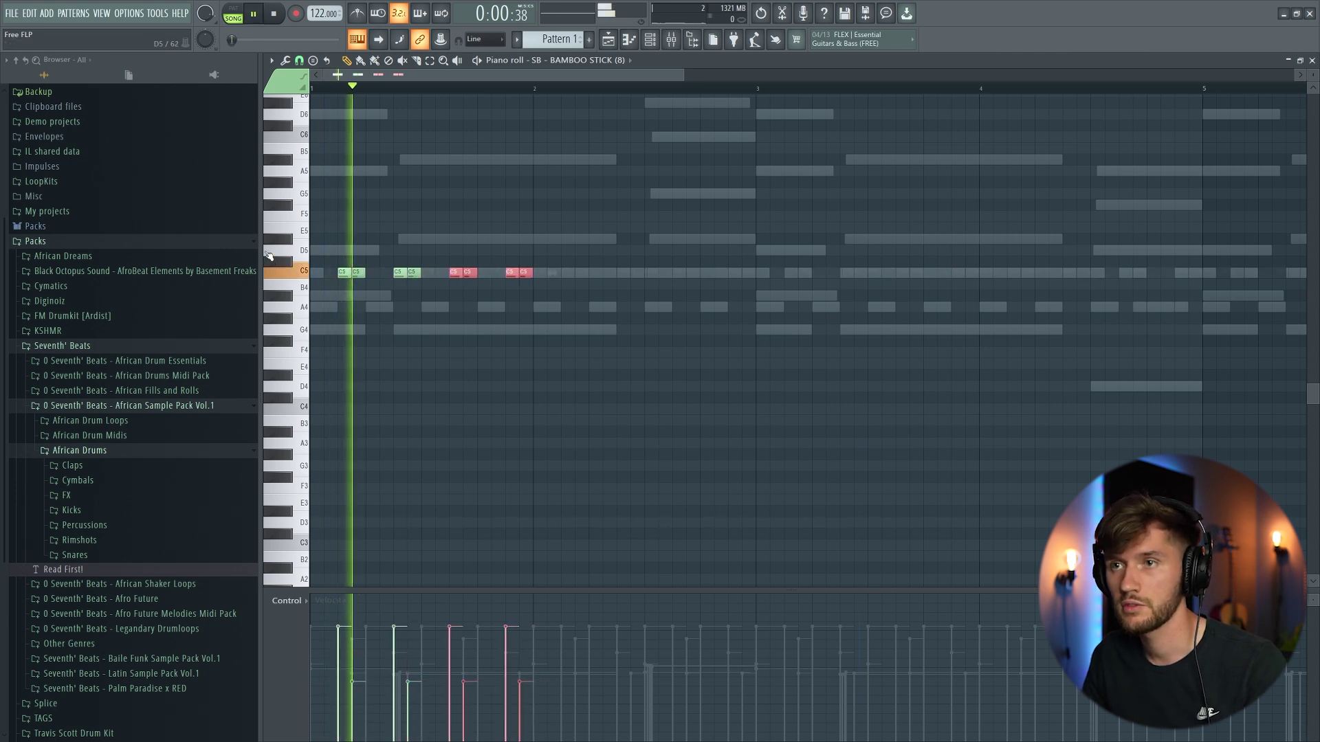
# Repeat the bamboo stick notes across all bars and turn the snare down to 65%
pyautogui.hotkey('ctrl', 'a')
pyautogui.press('space')
pyautogui.hscroll(1, 575, 96)
pyautogui.press('space')
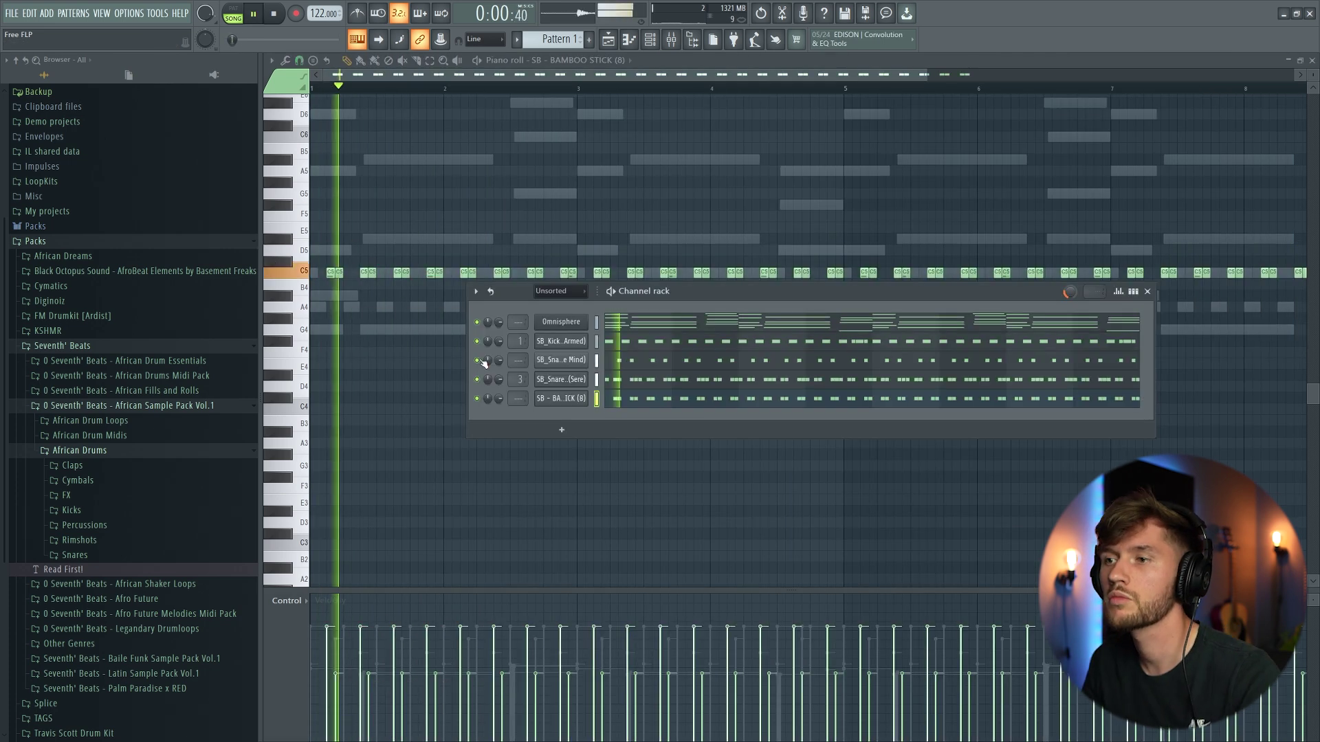
pyautogui.moveTo(498, 389); pyautogui.dragTo(498, 403)
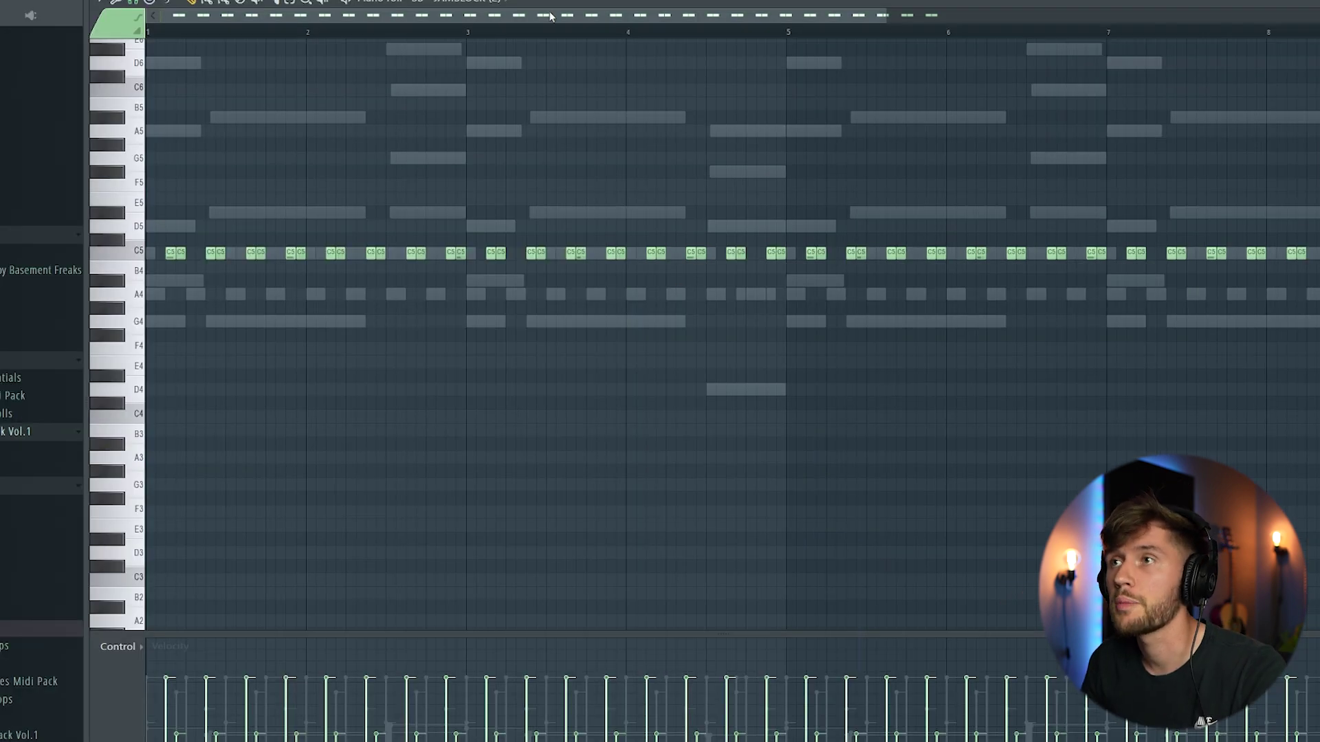
# Add the jam block channel with repeating steps and play the beat
pyautogui.press('F6')
pyautogui.click(471, 405)
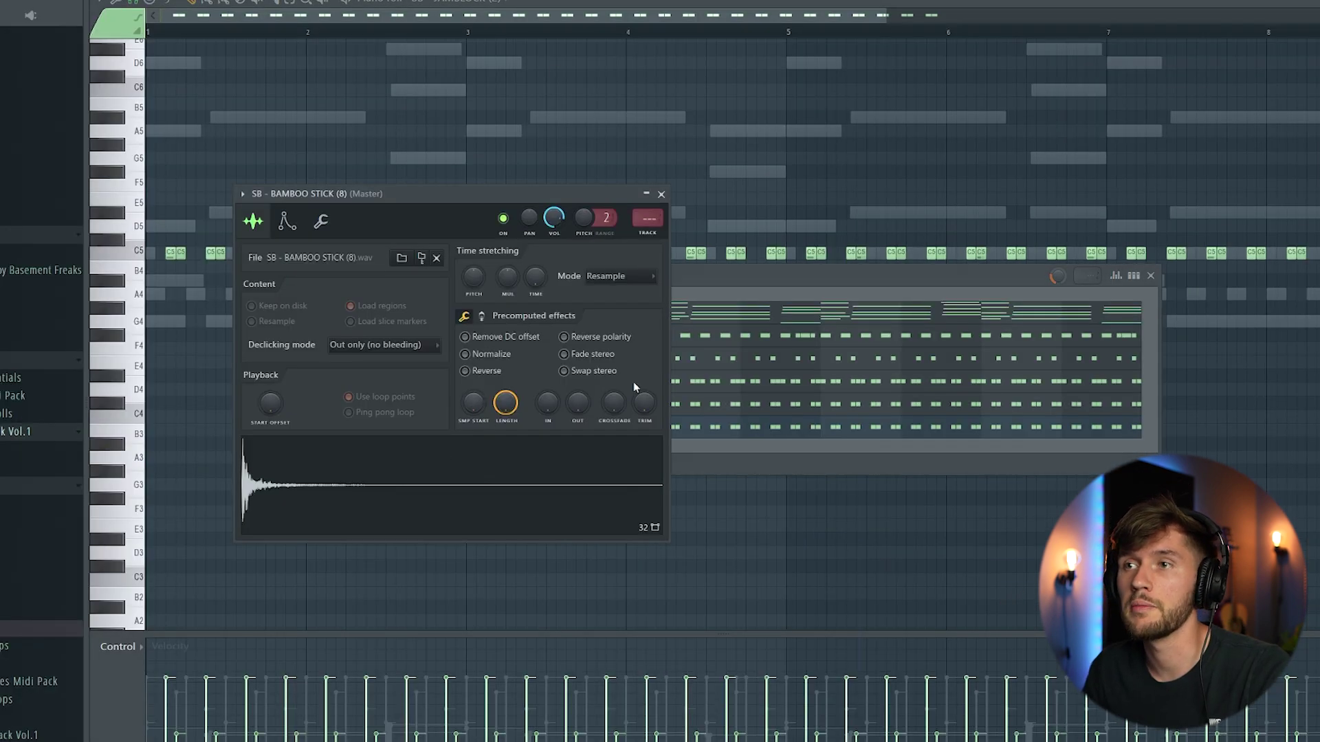
pyautogui.click(743, 276)
pyautogui.press('F7')
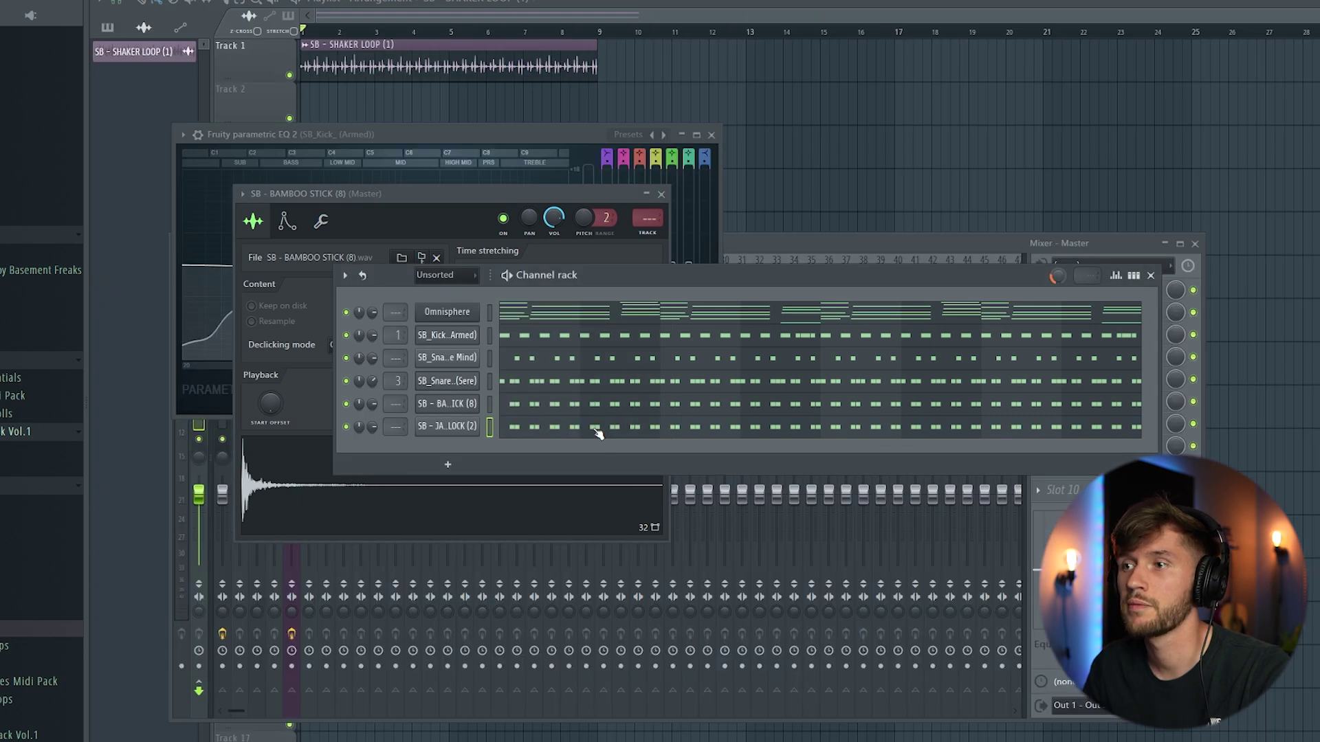
pyautogui.press('F7')
pyautogui.press('space')
pyautogui.press('F6')
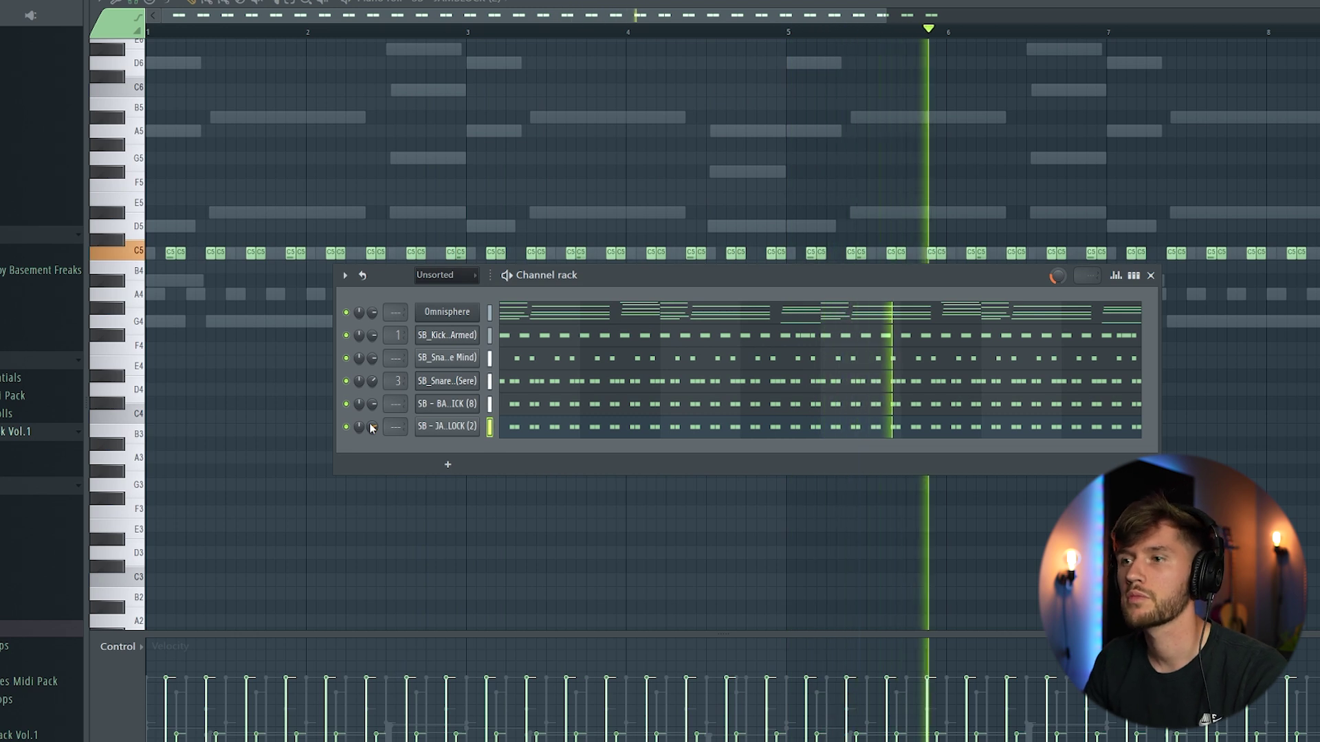
# Insert Serum as the 808 MHD channel with the 808 - Assertion preset and open its piano roll
pyautogui.rightClick(457, 312)
pyautogui.moveTo(523, 409)
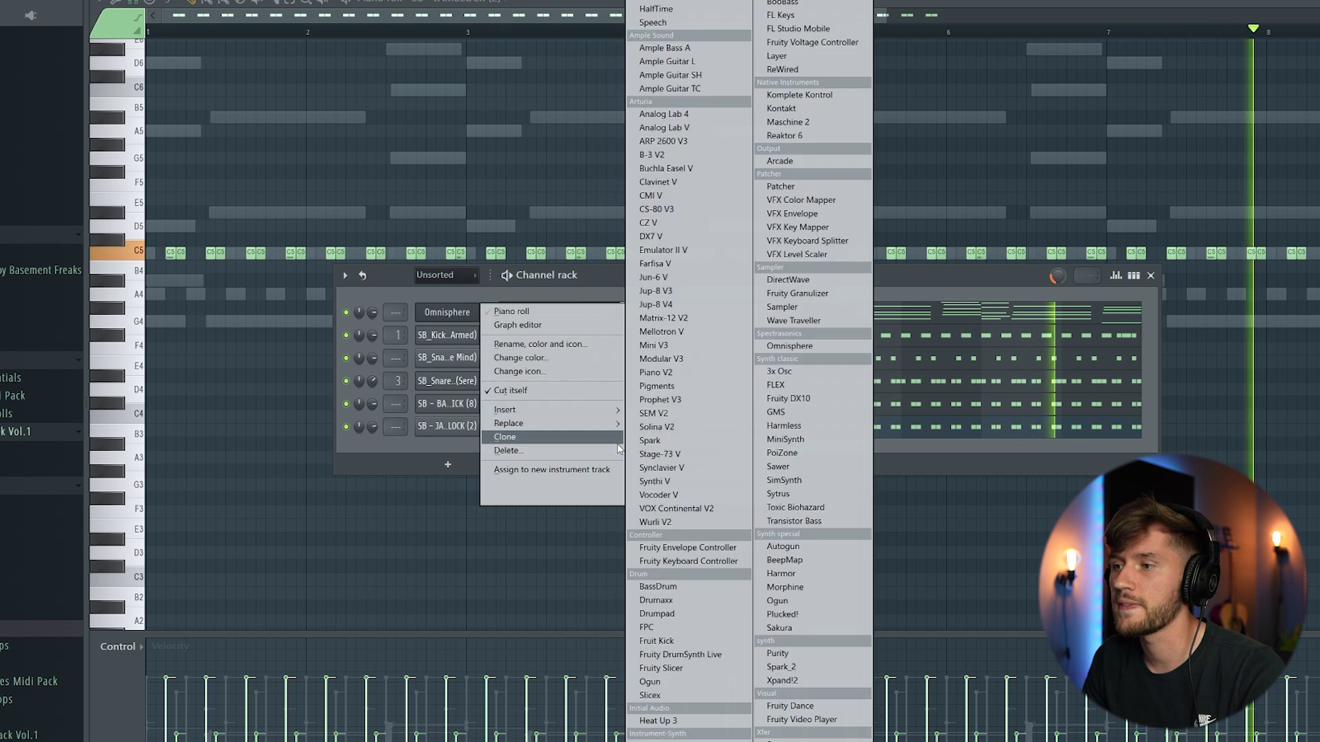
pyautogui.click(780, 740)
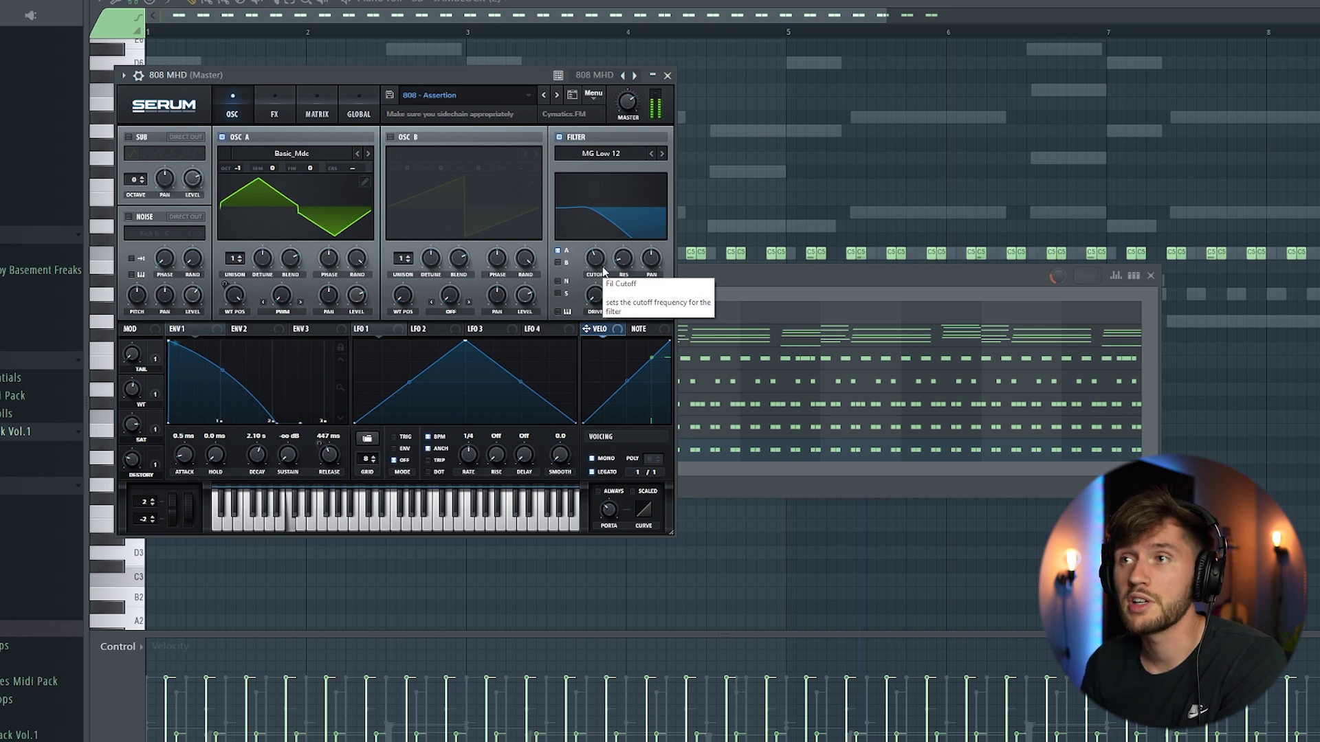
pyautogui.click(727, 278)
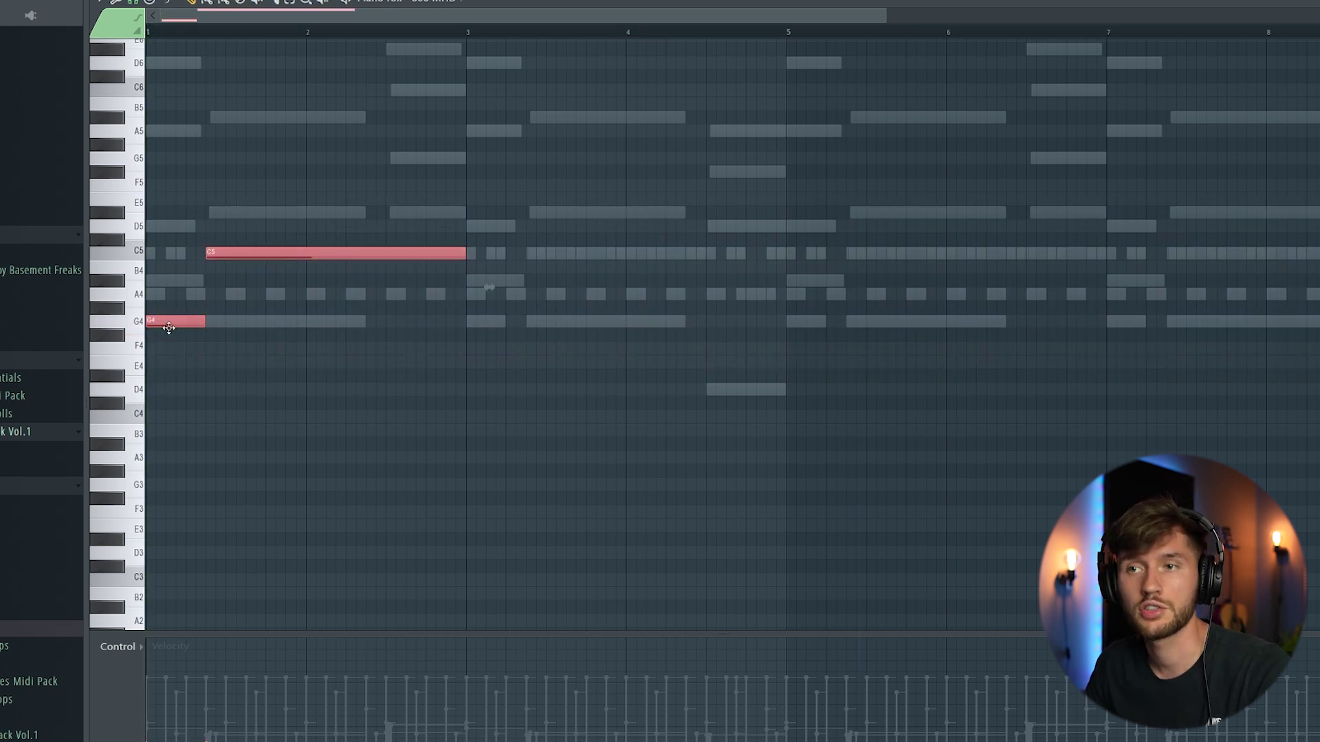
# Move the 808 notes to G3 and C4, duplicate them into bar 3, and shorten the second C4
pyautogui.moveTo(161, 350); pyautogui.dragTo(153, 490)
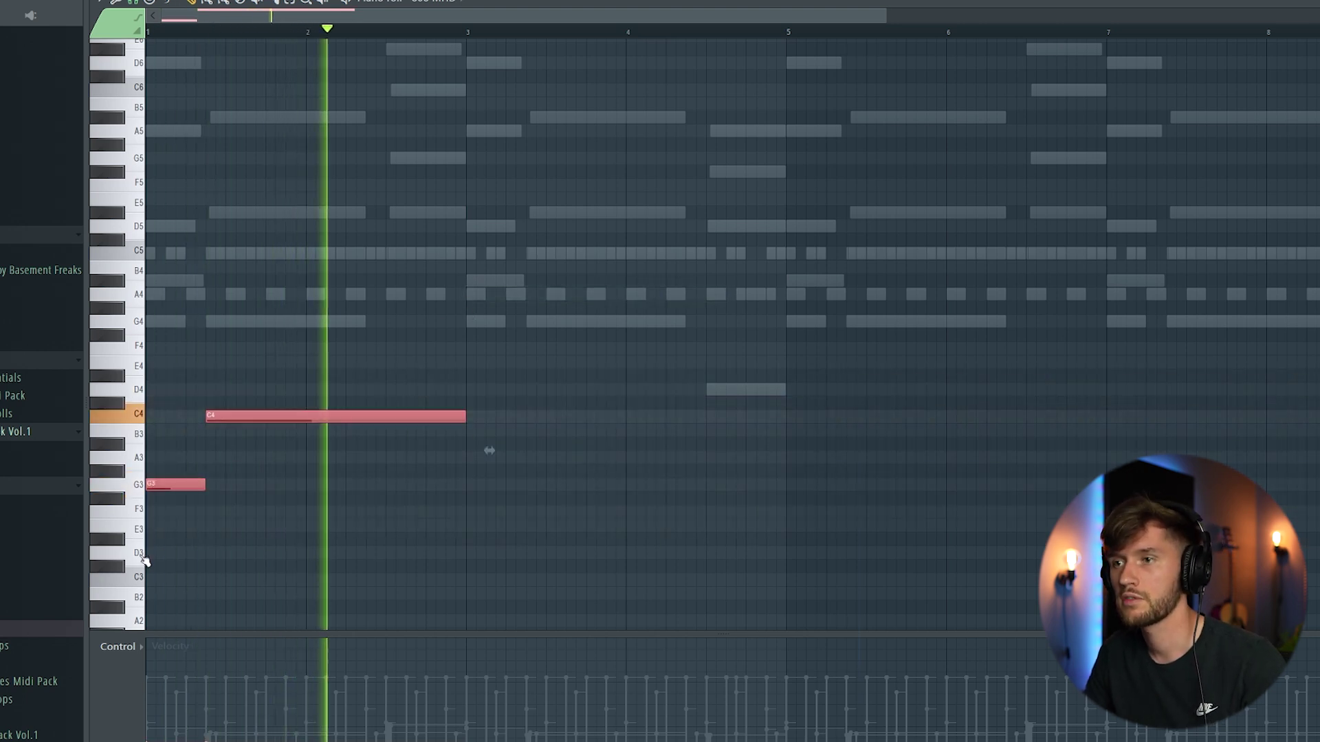
pyautogui.moveTo(481, 18); pyautogui.dragTo(625, 33)
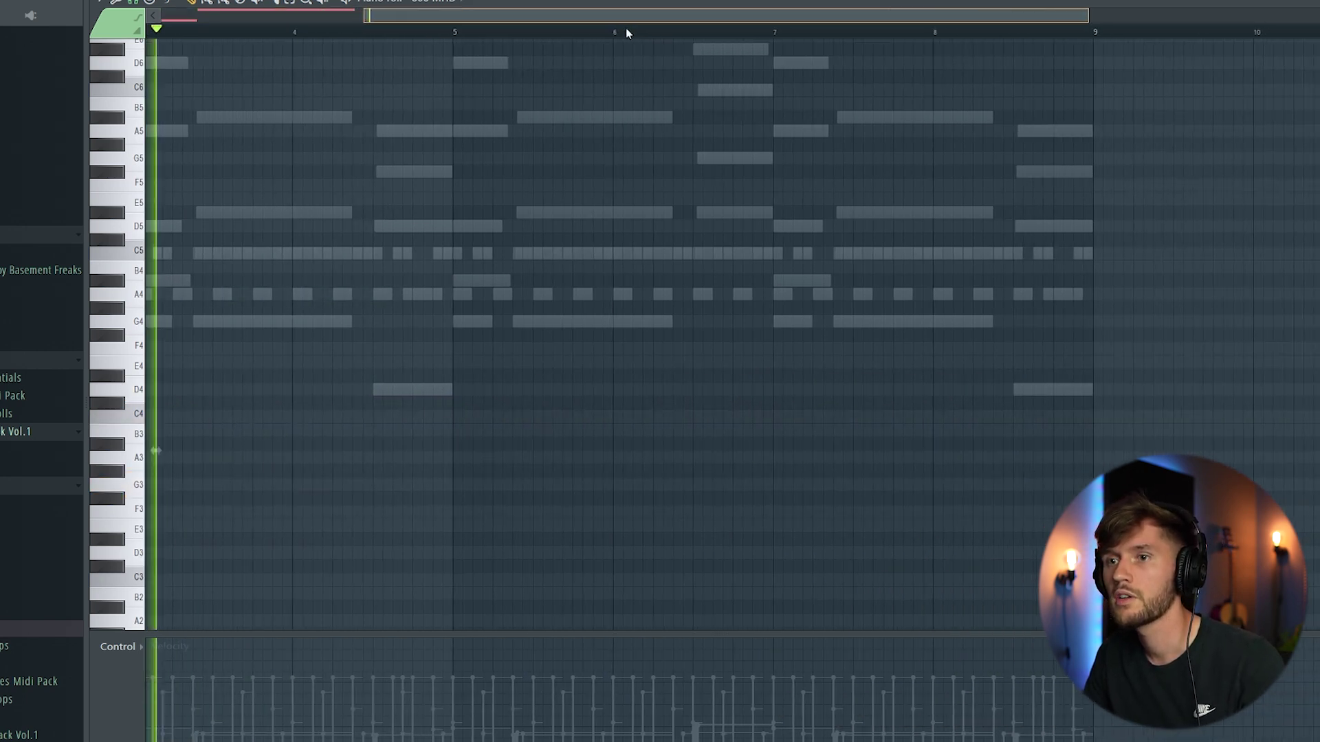
pyautogui.hotkey('ctrl', 'b')
pyautogui.hscroll(-5, 808, 448)
pyautogui.click(785, 416)
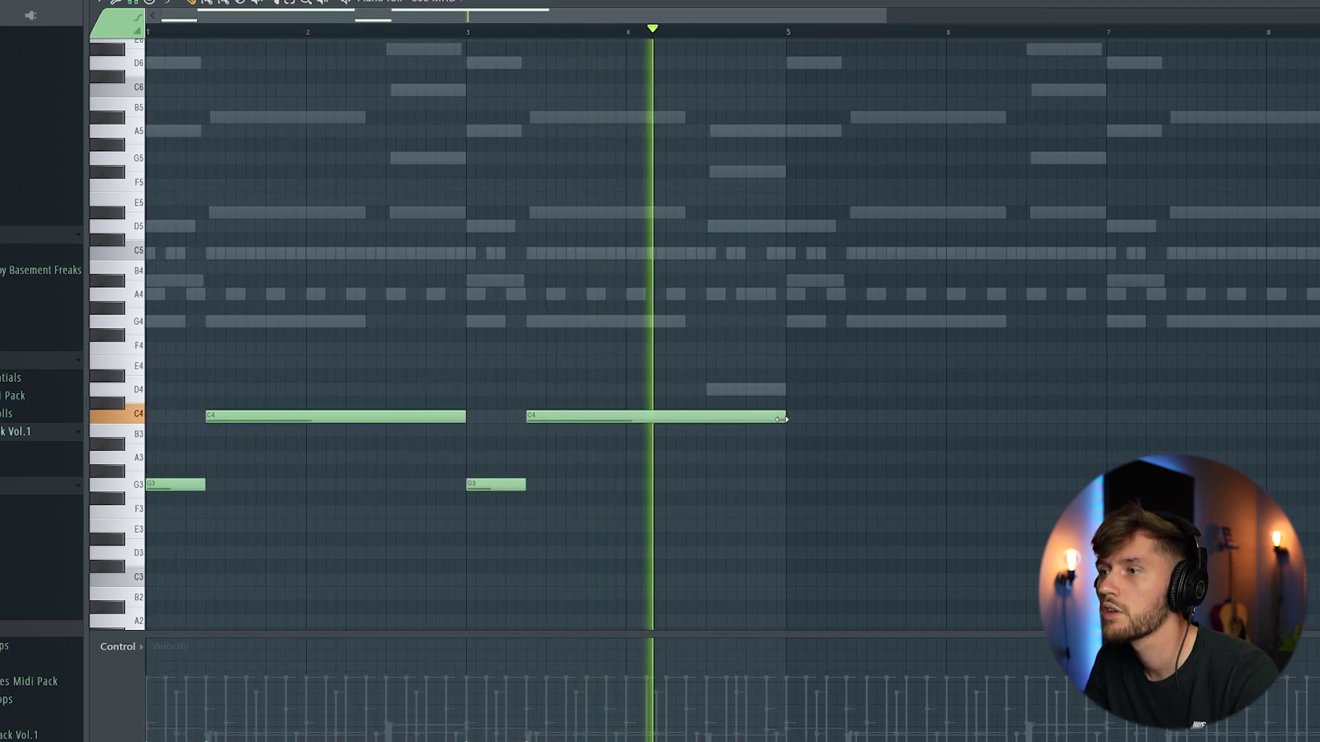
pyautogui.moveTo(782, 420); pyautogui.dragTo(706, 439)
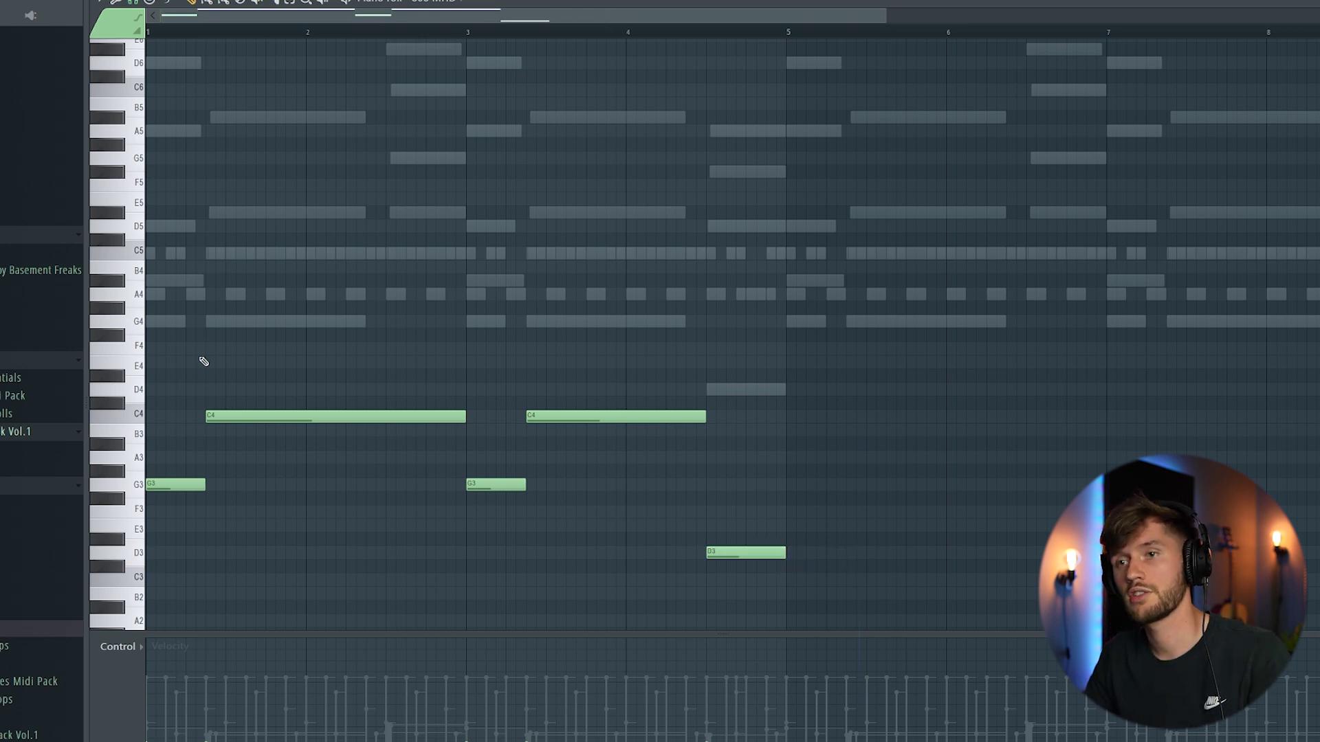
# Repeat the whole 808 bassline into bars 5–8, play it, and bring up the 808's Serum
pyautogui.hotkey('ctrl', 'a')
pyautogui.scroll(-2, 203, 361)
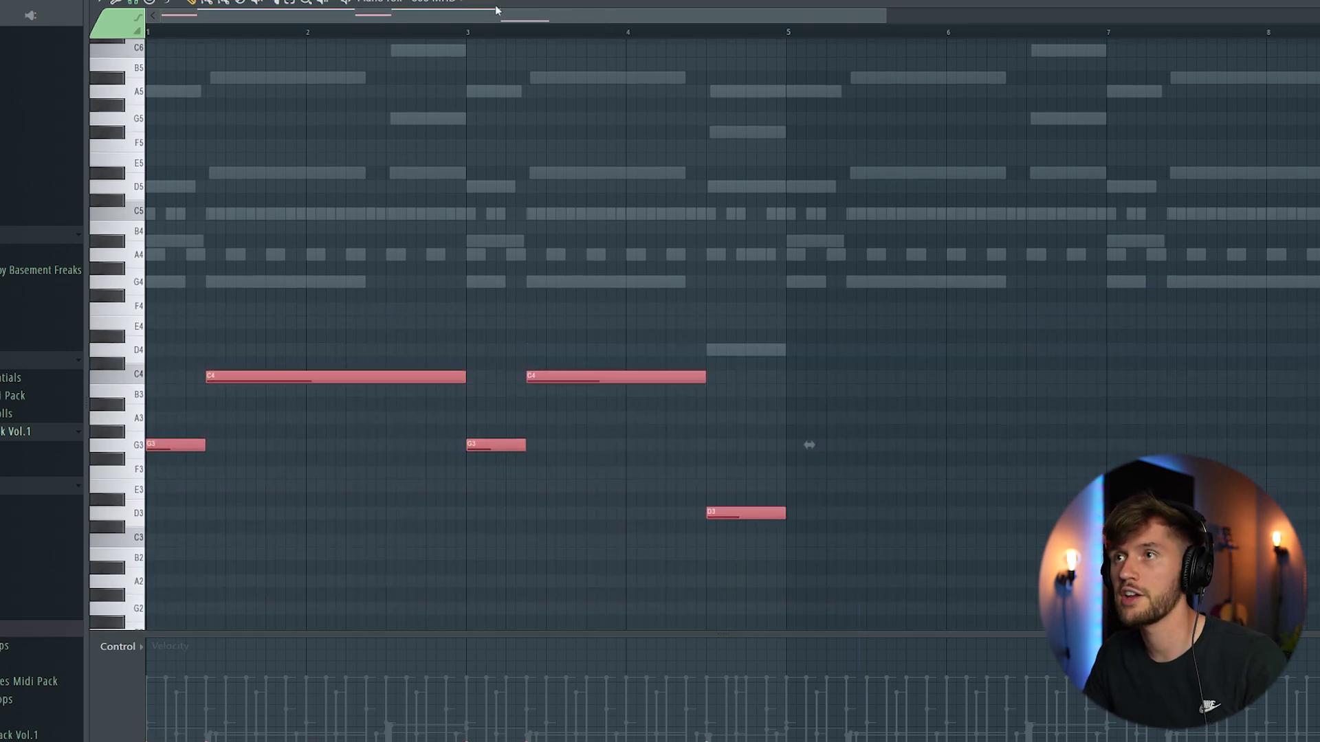
pyautogui.hotkey('ctrl', 'b')
pyautogui.hscroll(-5, 674, 93)
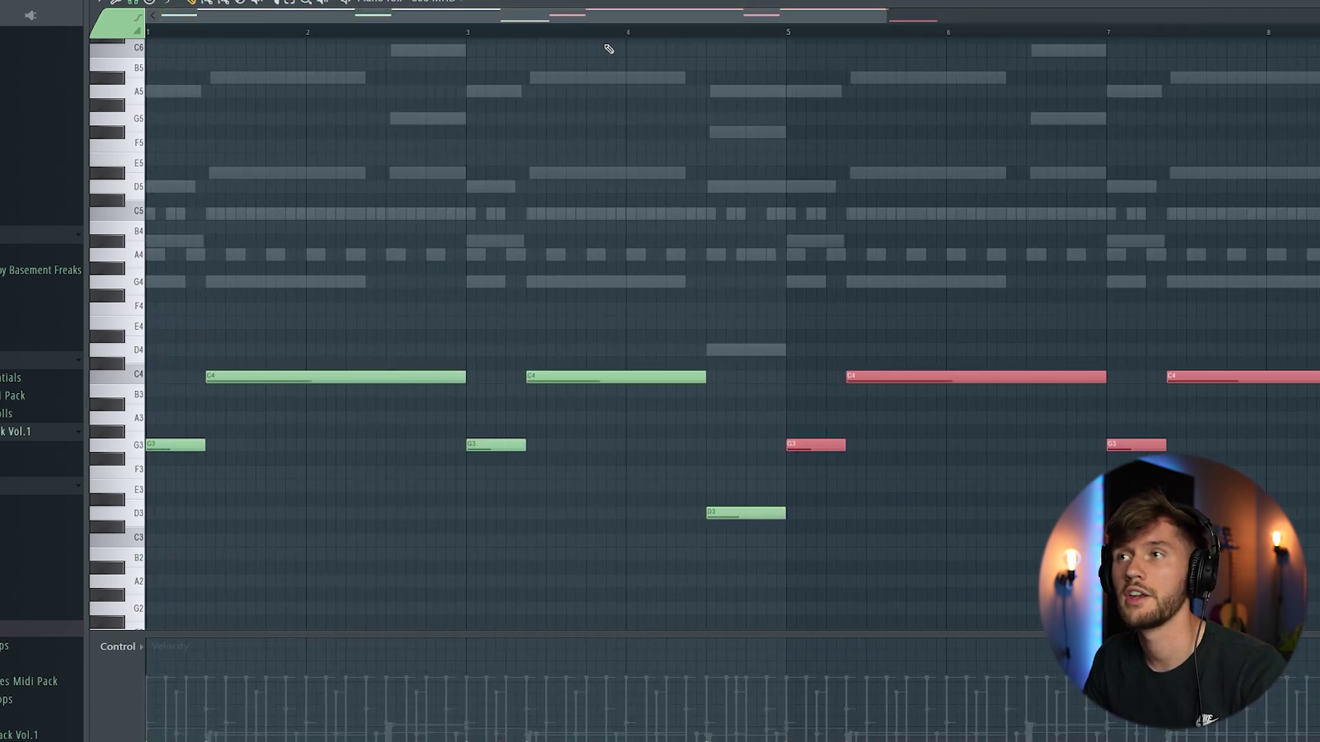
pyautogui.moveTo(886, 18); pyautogui.dragTo(1141, 17)
pyautogui.press('space')
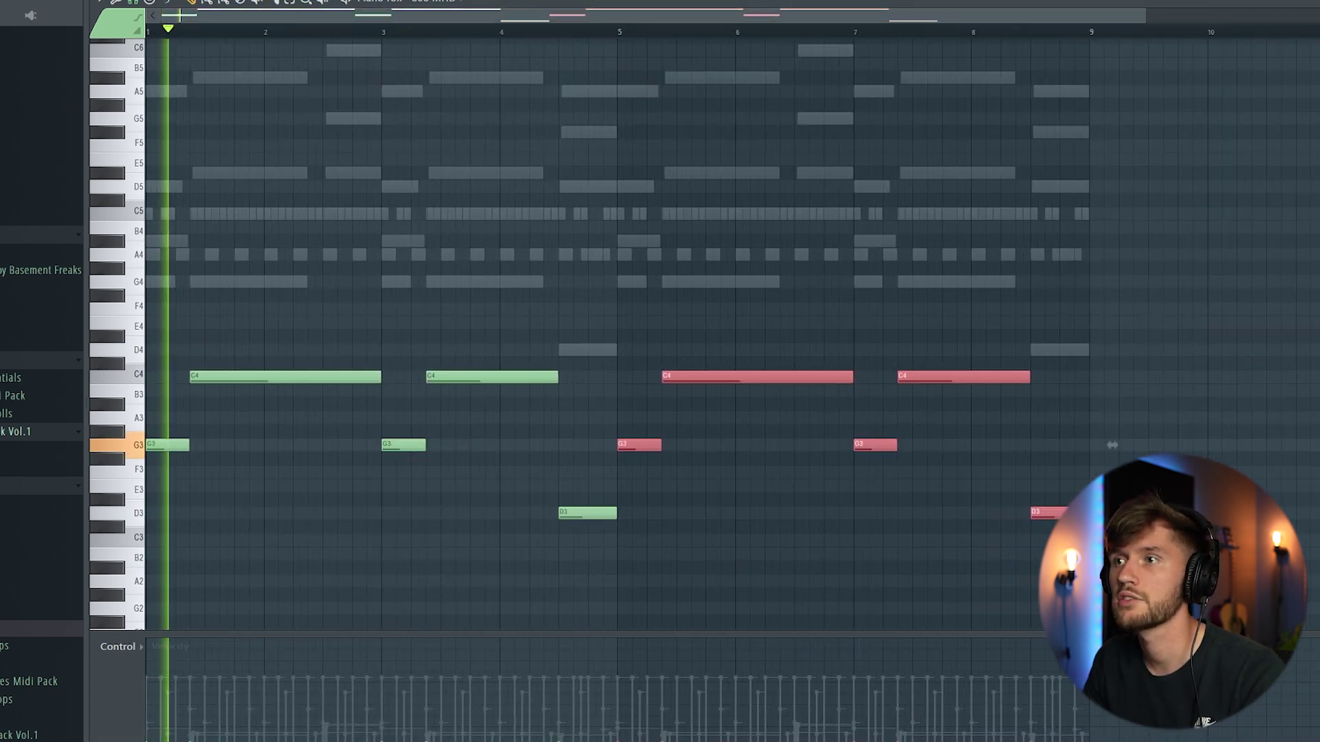
pyautogui.press('F6')
pyautogui.click(459, 318)
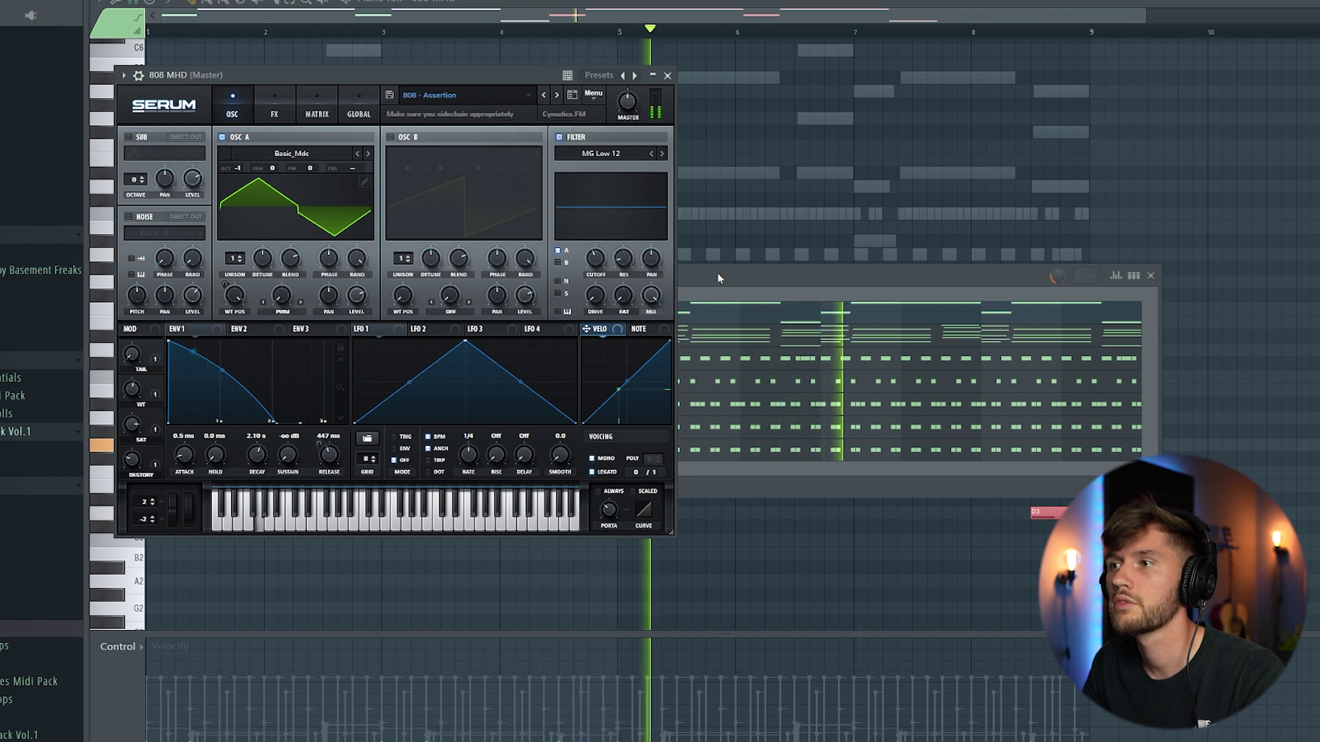
# Check Serum's effects section, then return it to the oscillator view
pyautogui.click(275, 111)
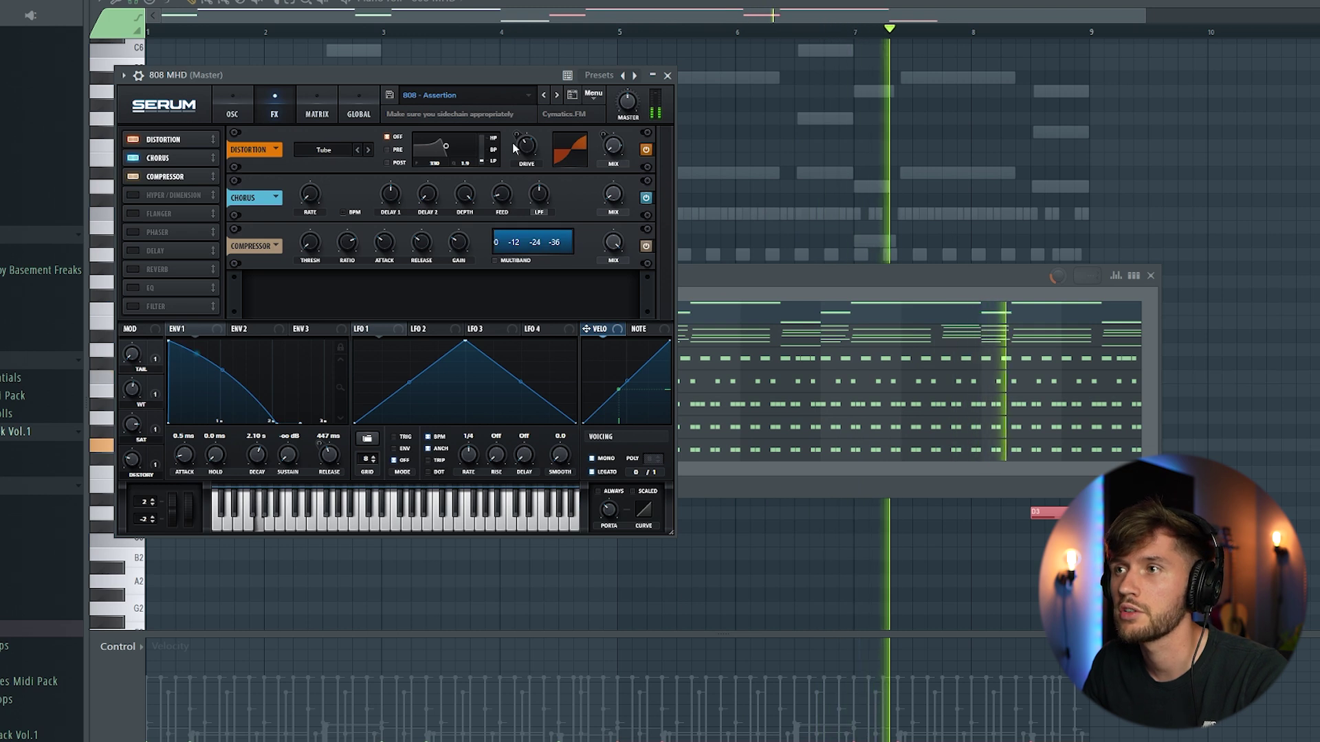
pyautogui.moveTo(529, 151)
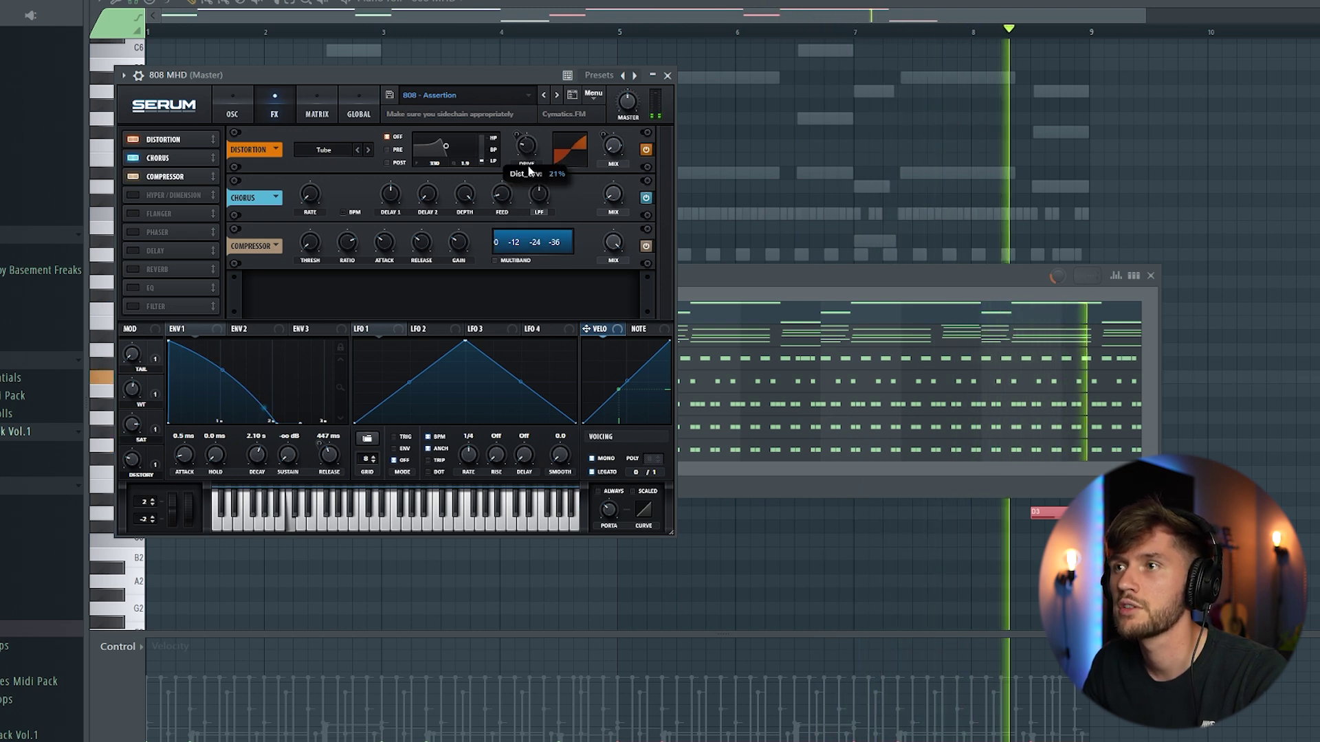
pyautogui.press('F6')
pyautogui.click(447, 312)
pyautogui.click(446, 312)
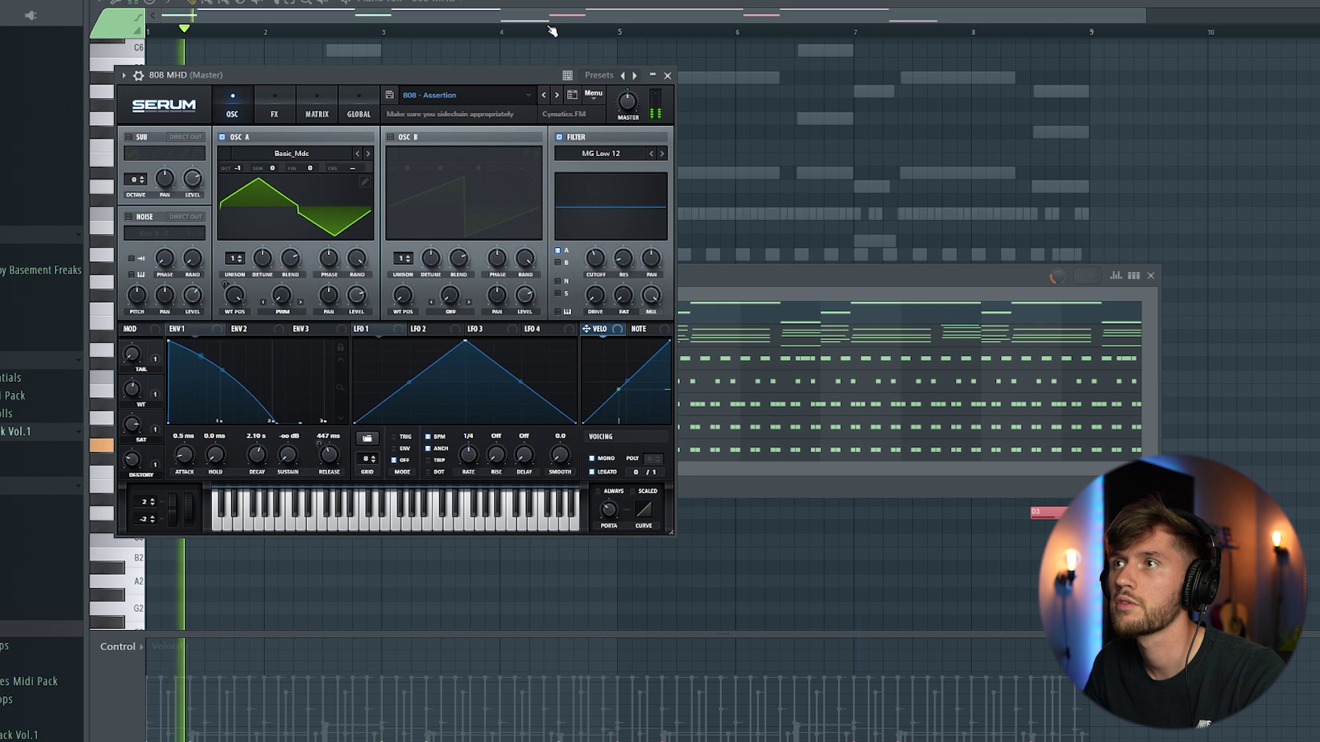
# Route the 808 to mixer insert 10 and low-pass it near 600 Hz with Fruity Parametric EQ 2
pyautogui.press('F9')
pyautogui.rightClick(375, 262)
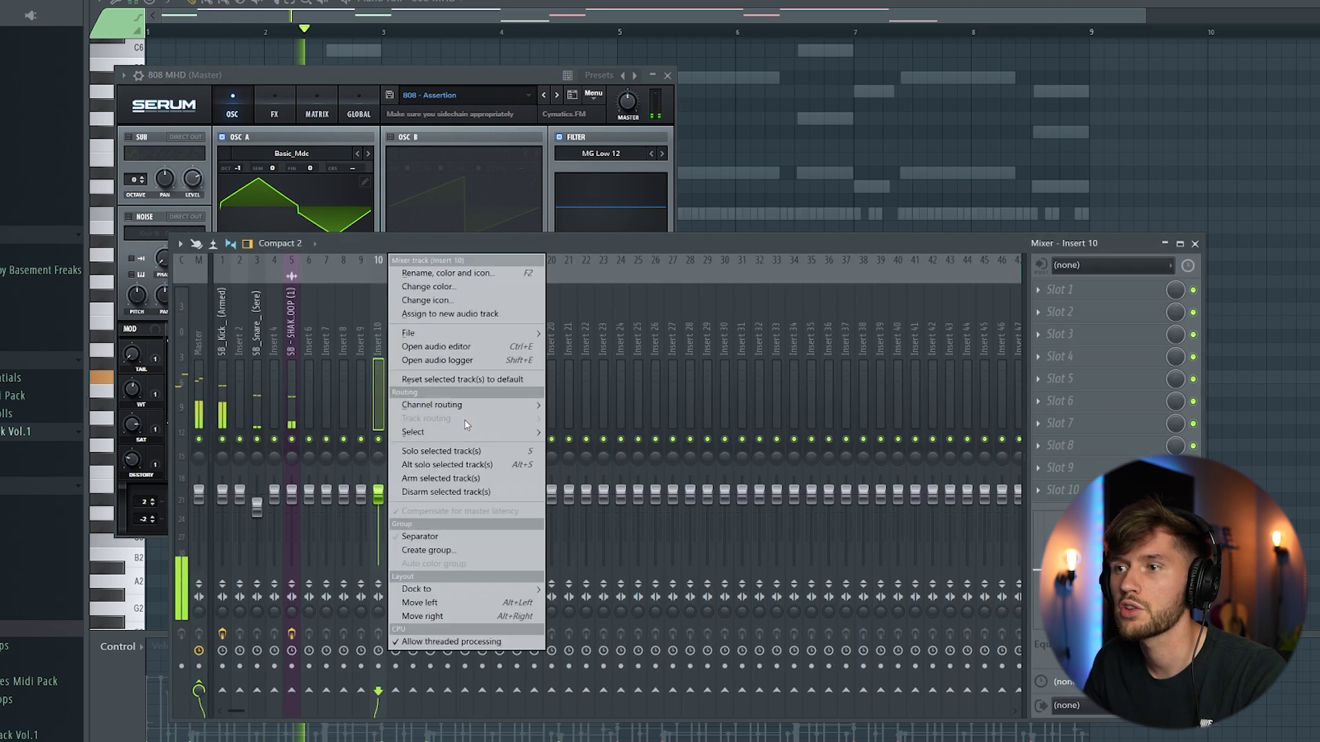
pyautogui.moveTo(530, 404)
pyautogui.click(583, 404)
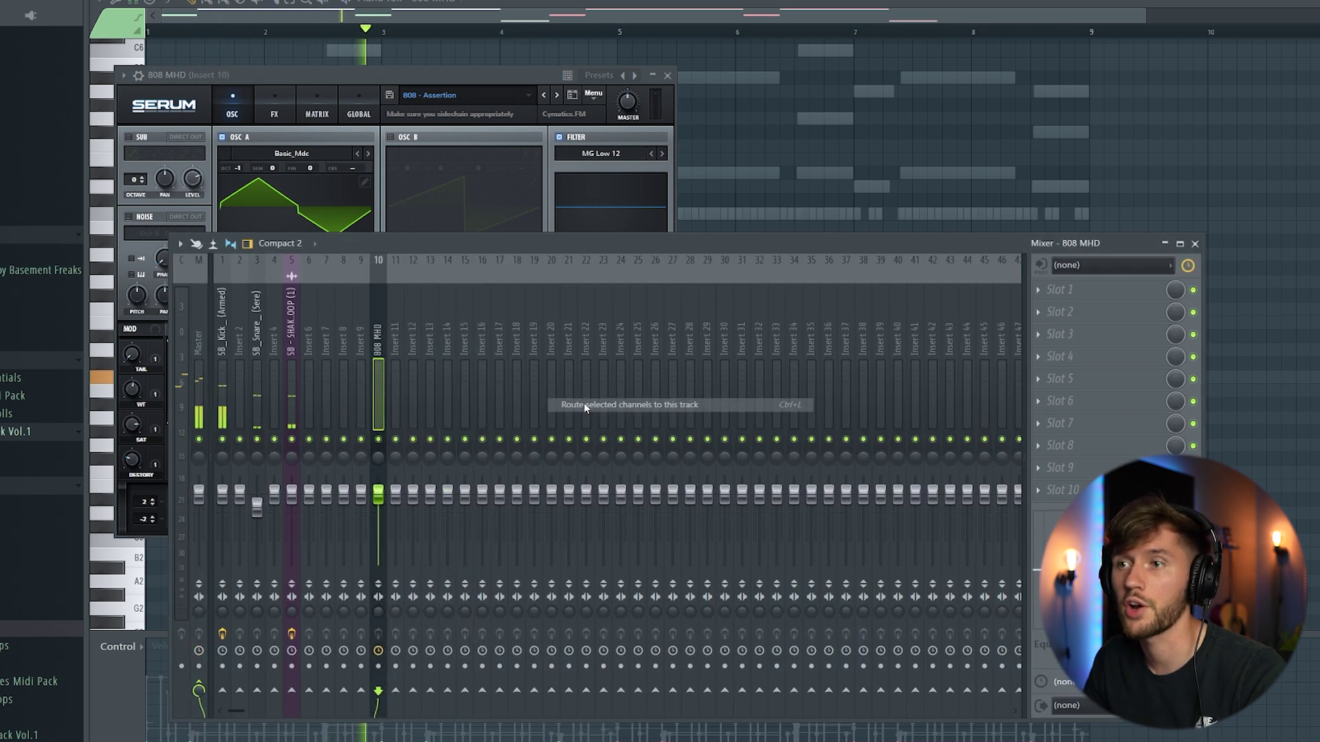
pyautogui.click(1039, 298)
pyautogui.click(759, 554)
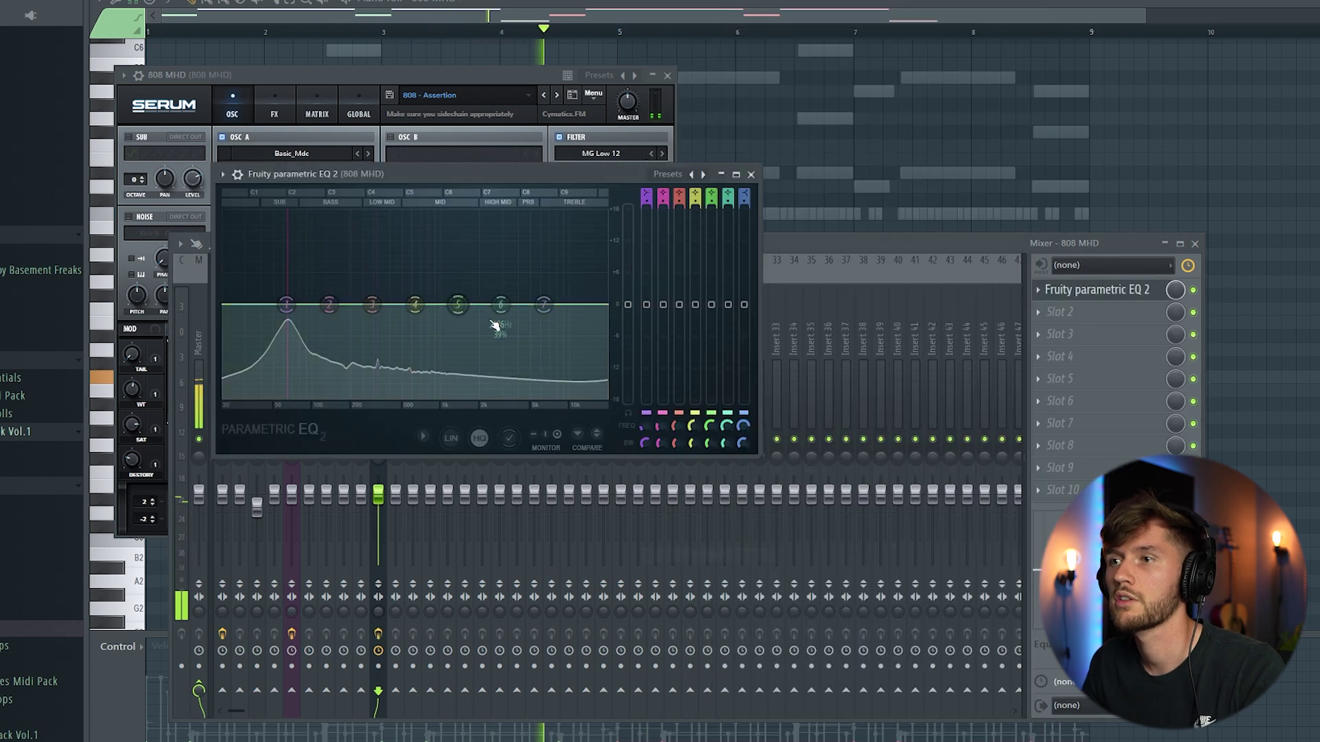
pyautogui.moveTo(545, 310); pyautogui.dragTo(411, 396)
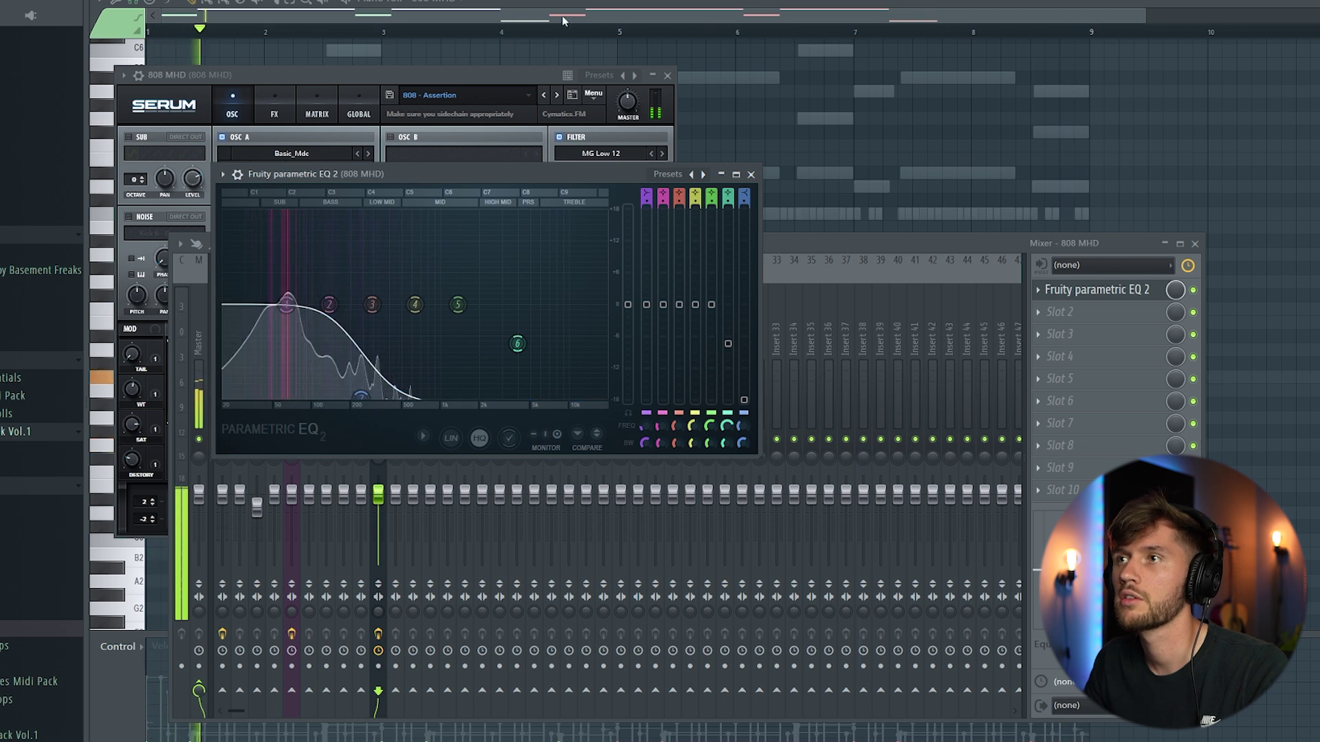
# Close the plugin windows and show the channel rack over the playlist
pyautogui.press('F12')
pyautogui.press('F5')
pyautogui.press('F6')
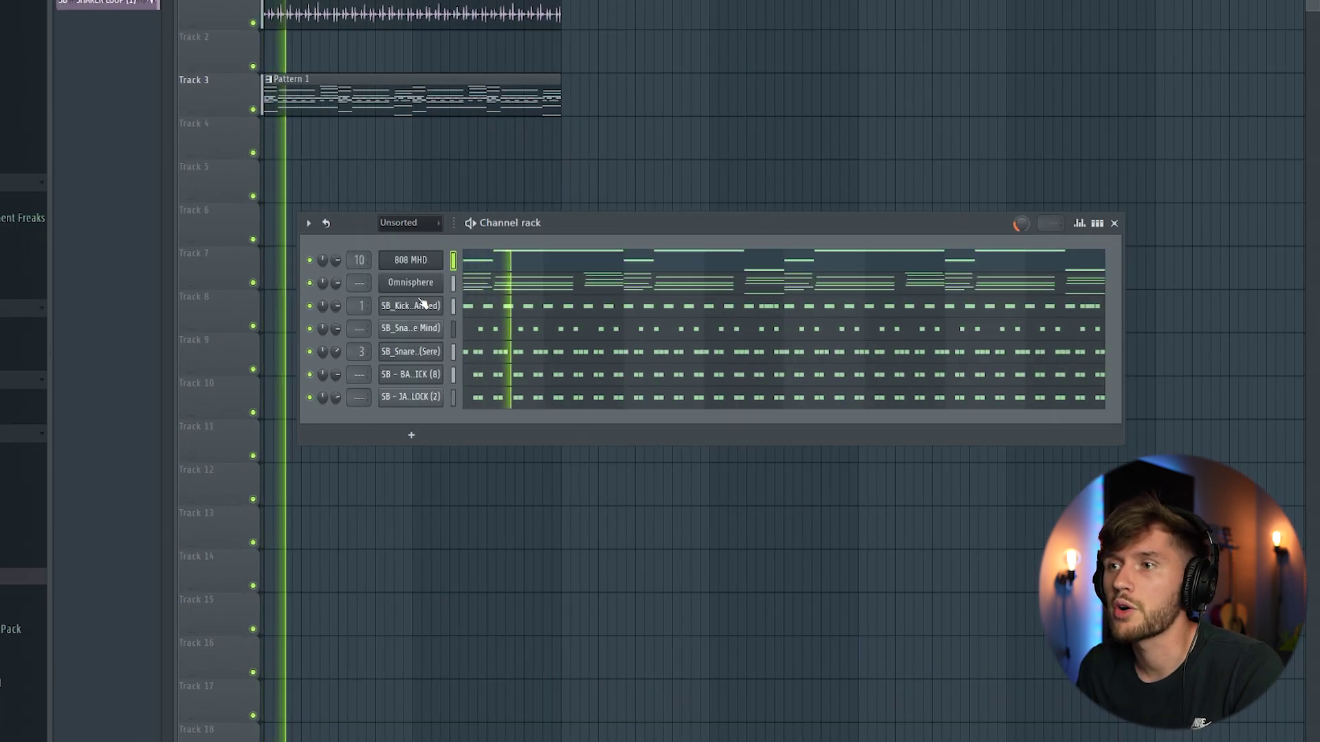
# Sidechain the kick's mixer insert to the 808 MHD insert
pyautogui.click(410, 260)
pyautogui.press('F9')
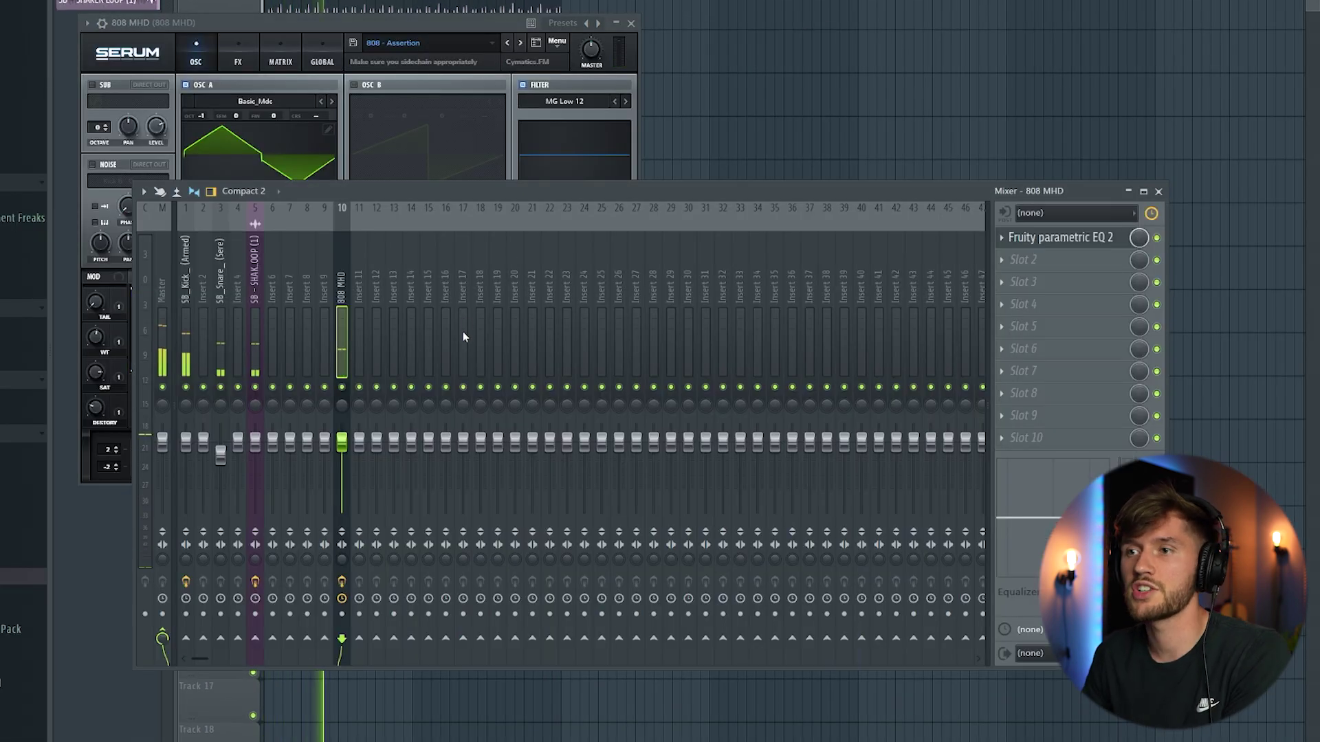
pyautogui.click(188, 274)
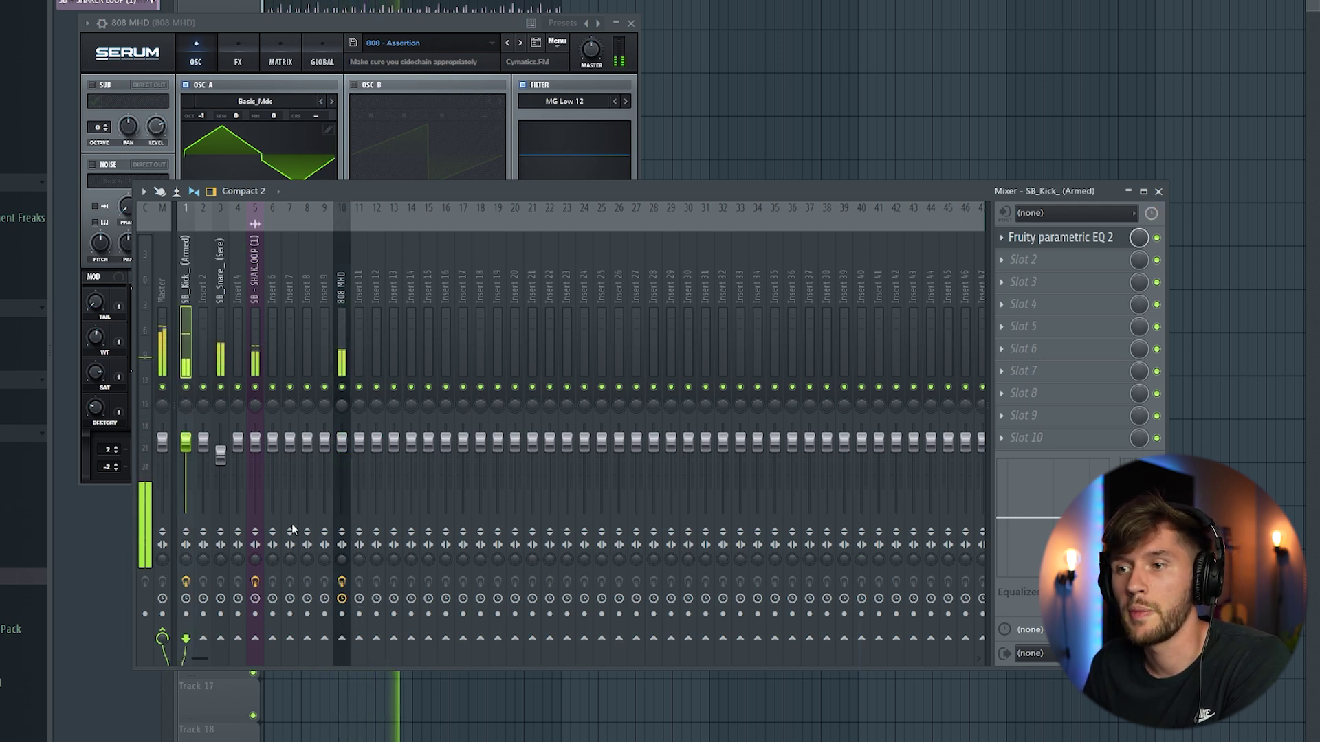
pyautogui.rightClick(342, 637)
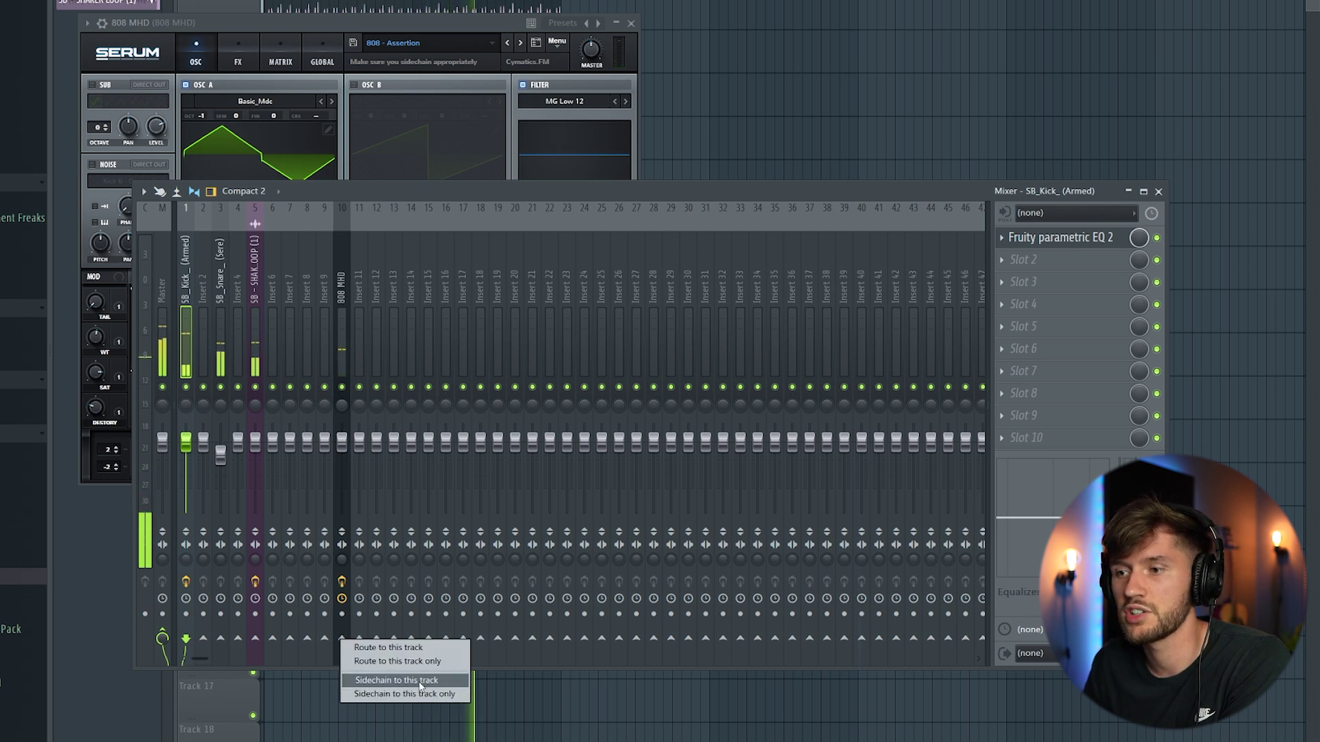
pyautogui.click(409, 680)
# Add Fruity Limiter to the 808 MHD insert's second slot in compressor mode
pyautogui.click(340, 289)
pyautogui.click(1001, 264)
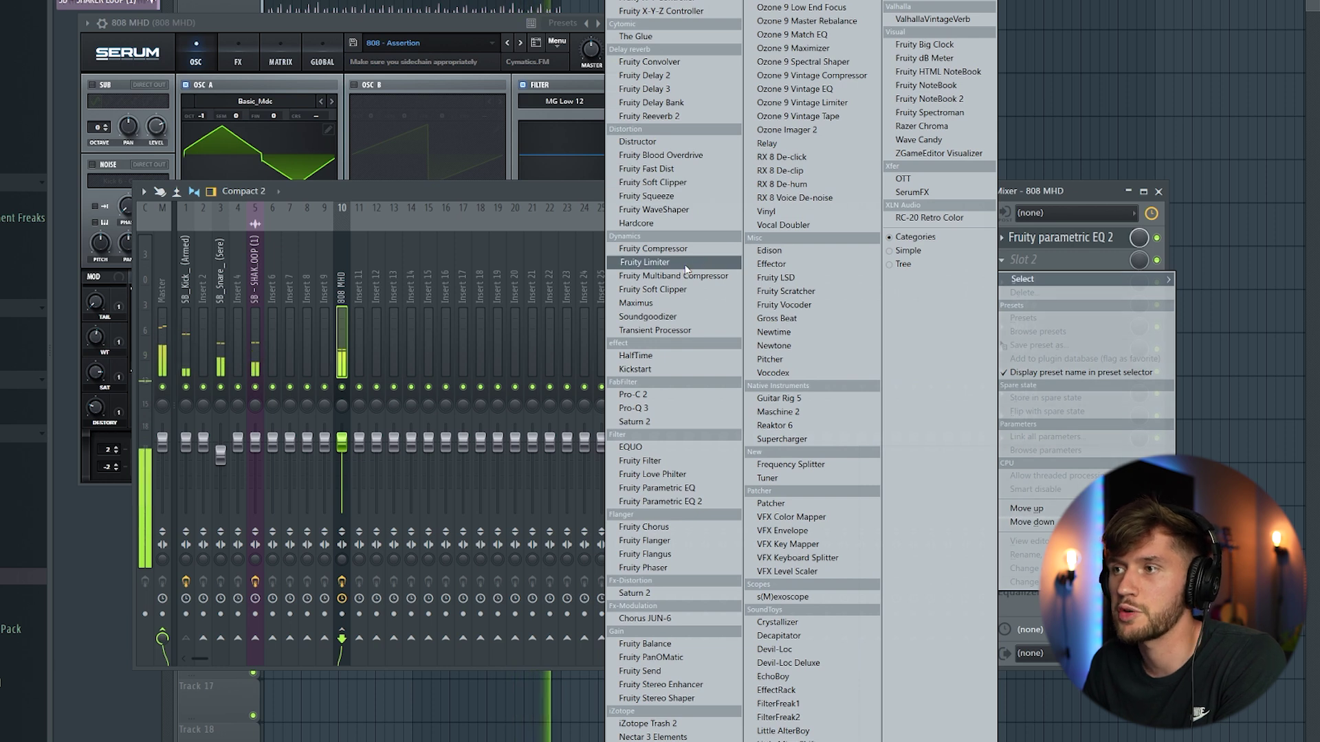
pyautogui.click(656, 264)
pyautogui.click(335, 372)
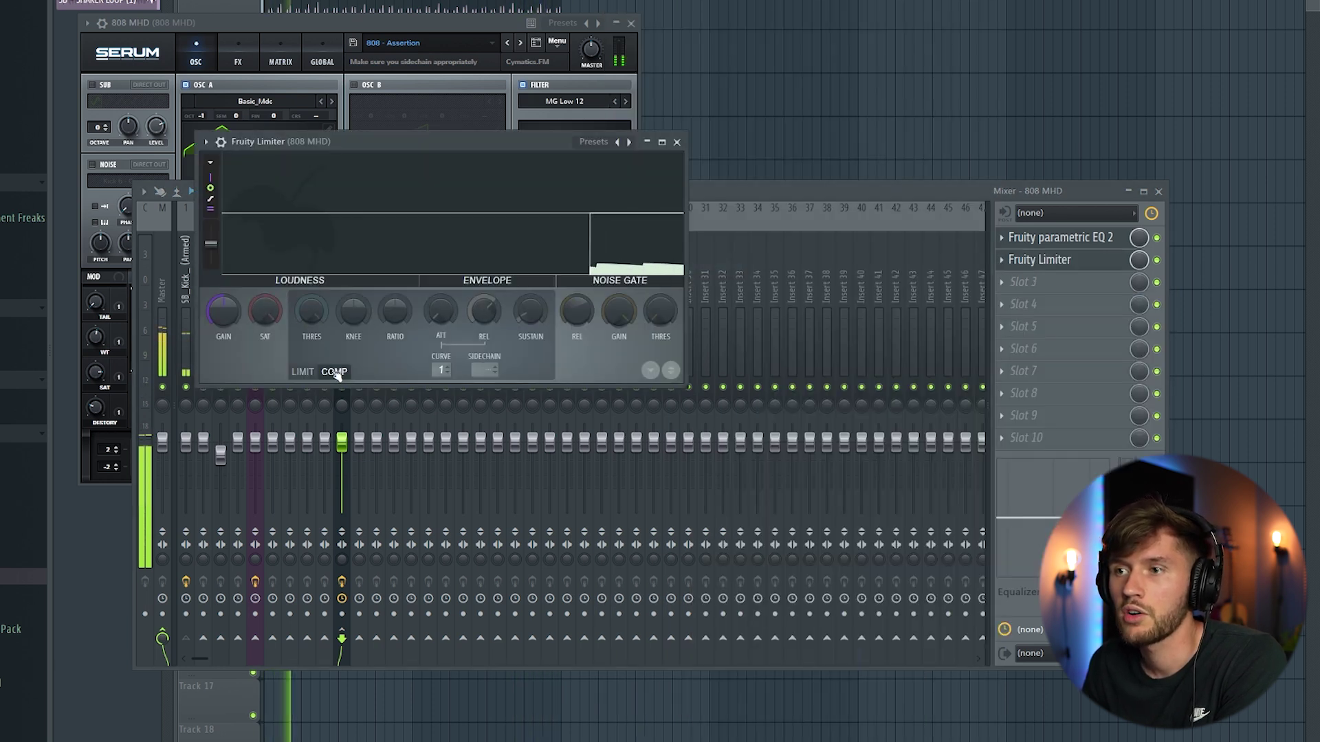